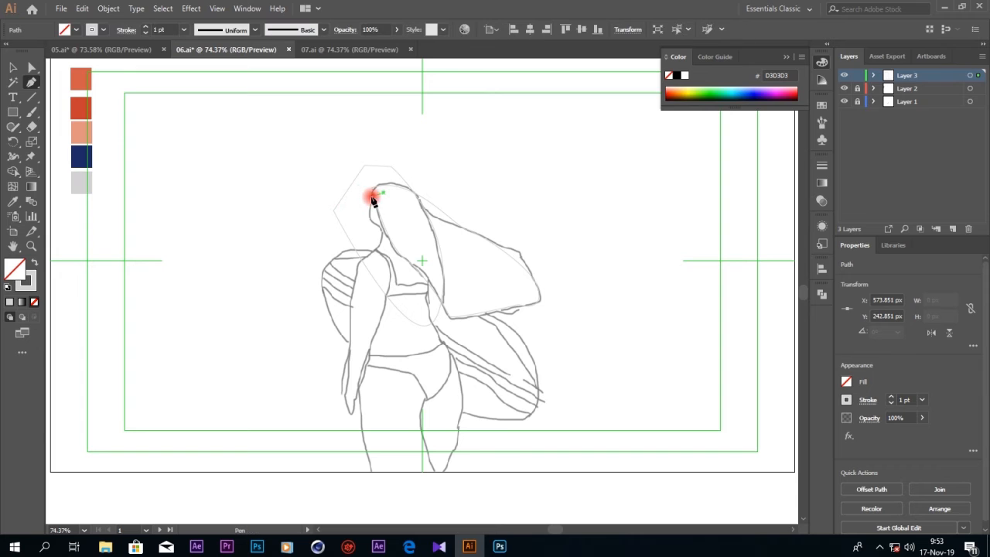
- Trace the woman's face, neck and upper chest as one closed Pen tool path, running its far side beneath the hair
click(374, 193)
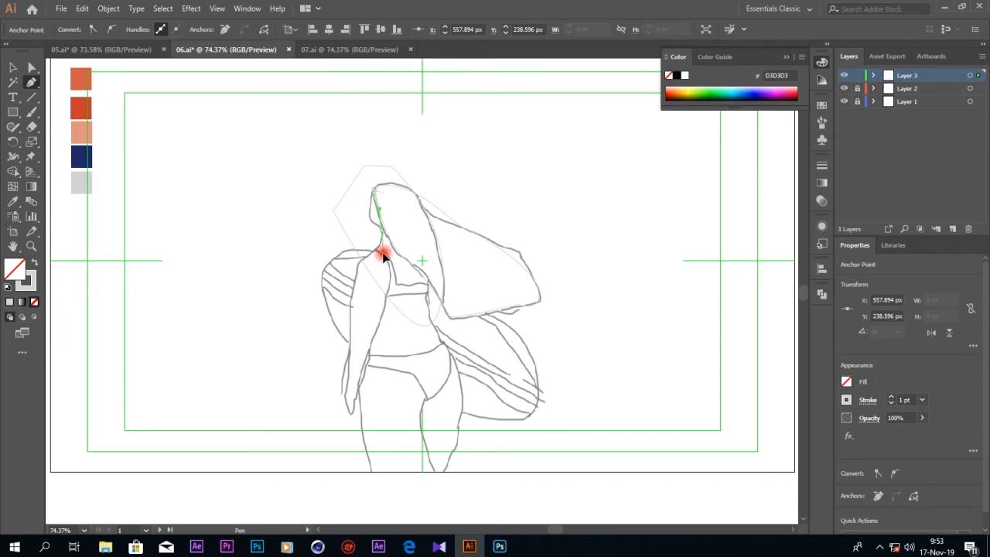
click(373, 284)
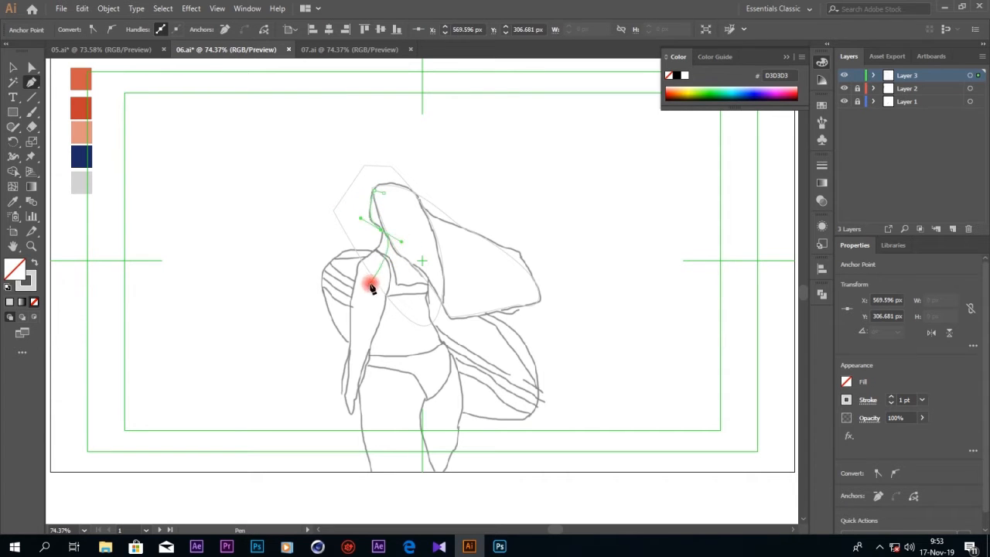
click(376, 252)
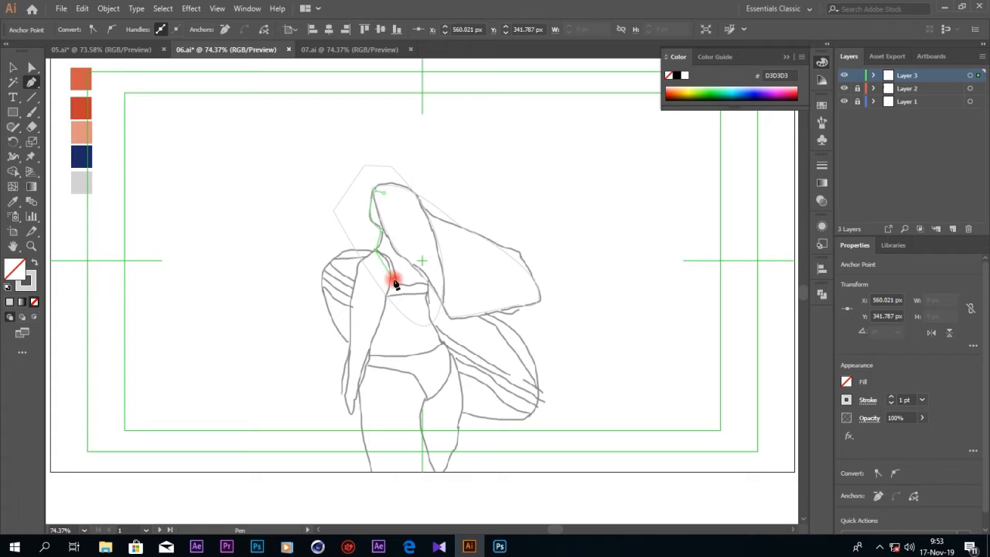
drag(400, 307, 420, 303)
drag(408, 207, 392, 199)
click(384, 193)
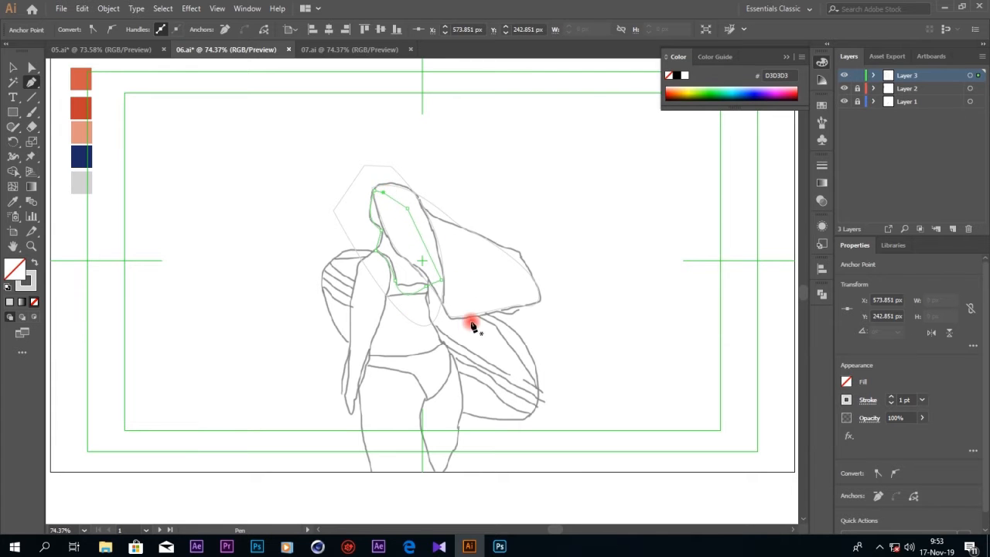
- Trace the bikini top as a closed Pen tool path, following the shoulder strap, armpit, lower edge and neckline
key(ctrl+plus)
key(ctrl+plus)
key(ctrl+plus)
scroll(473, 303, down, 5)
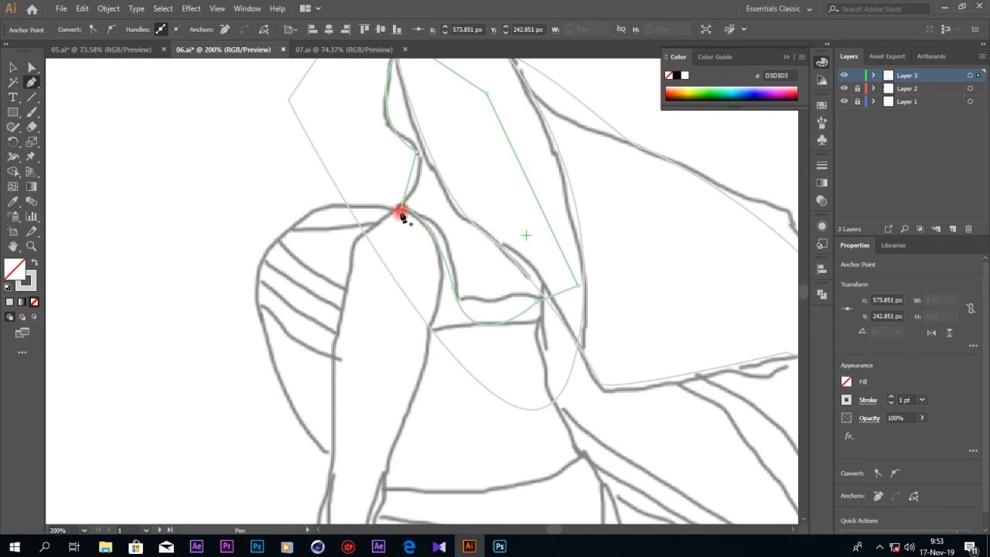
click(395, 207)
drag(428, 326, 390, 433)
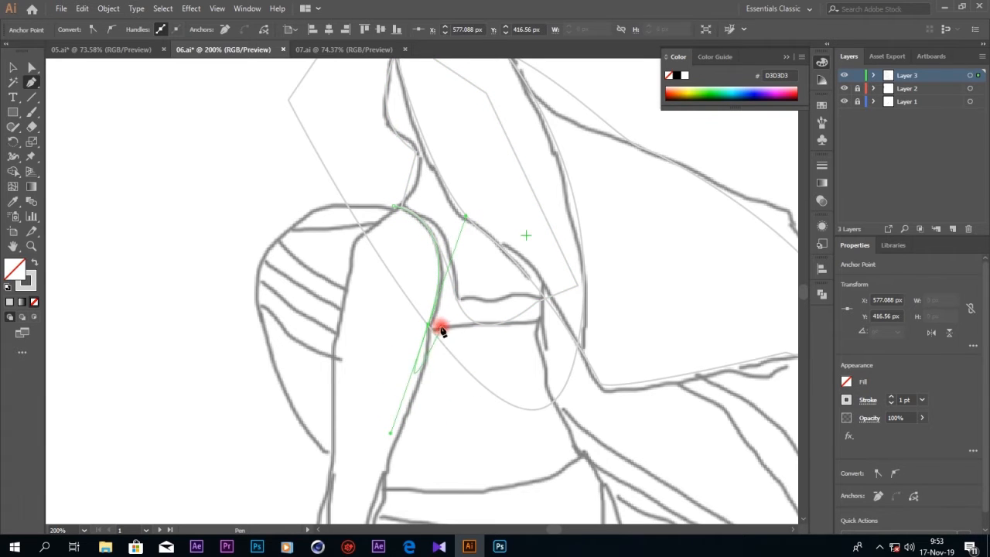
click(533, 328)
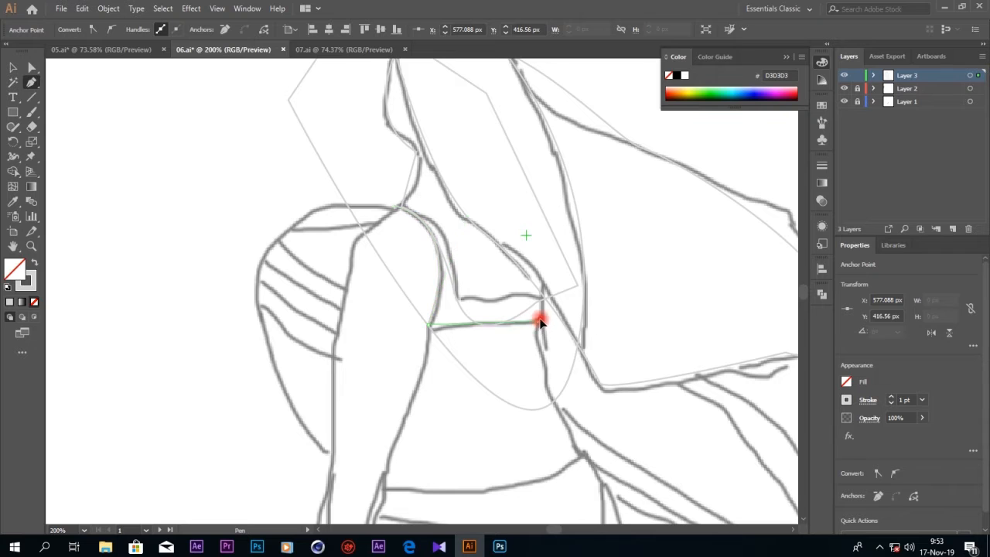
drag(559, 323, 548, 318)
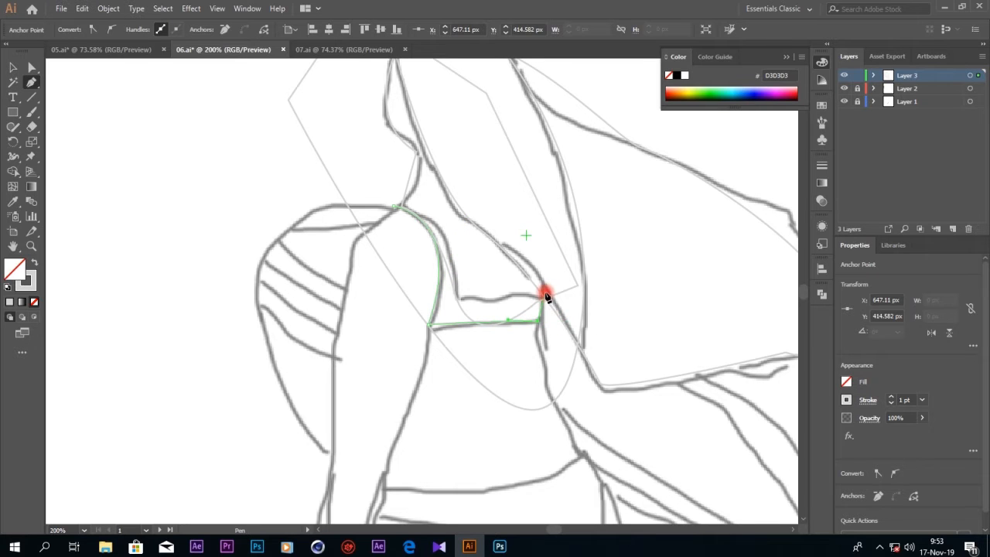
drag(490, 303, 464, 303)
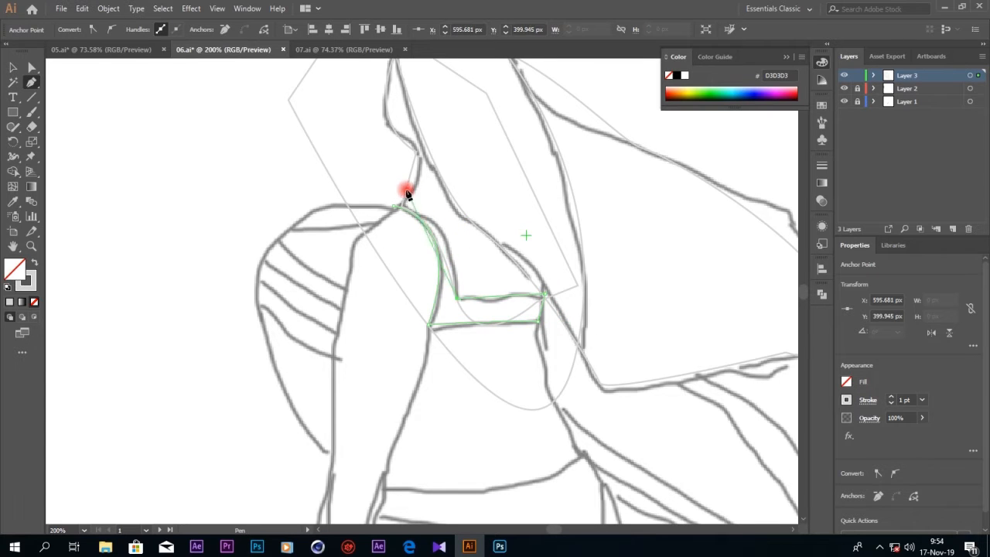
drag(394, 207, 355, 227)
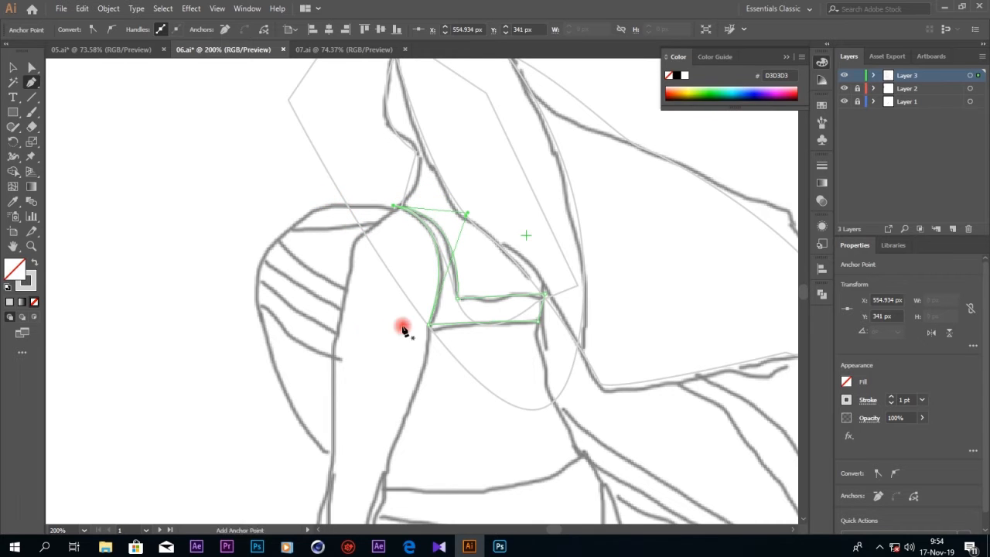
- Trace the hanging arm and hand as a closed Pen tool path from the shoulder down to the fingertips and back
scroll(378, 322, down, 3)
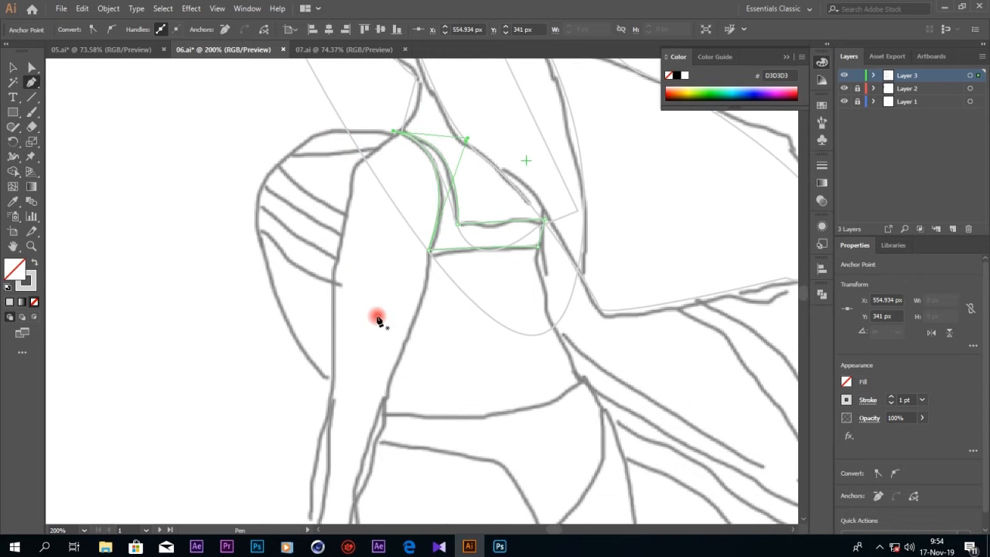
click(410, 122)
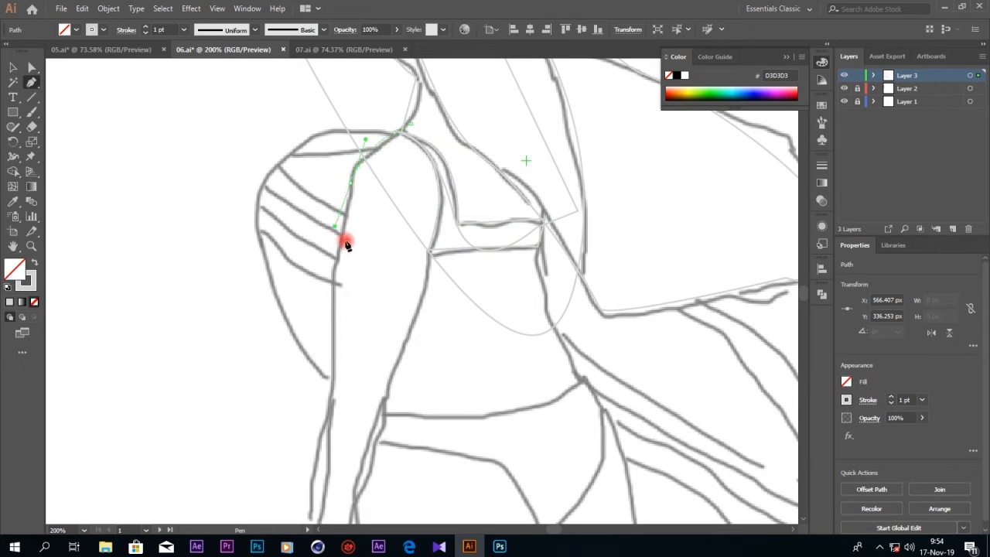
click(351, 182)
scroll(352, 267, down, 5)
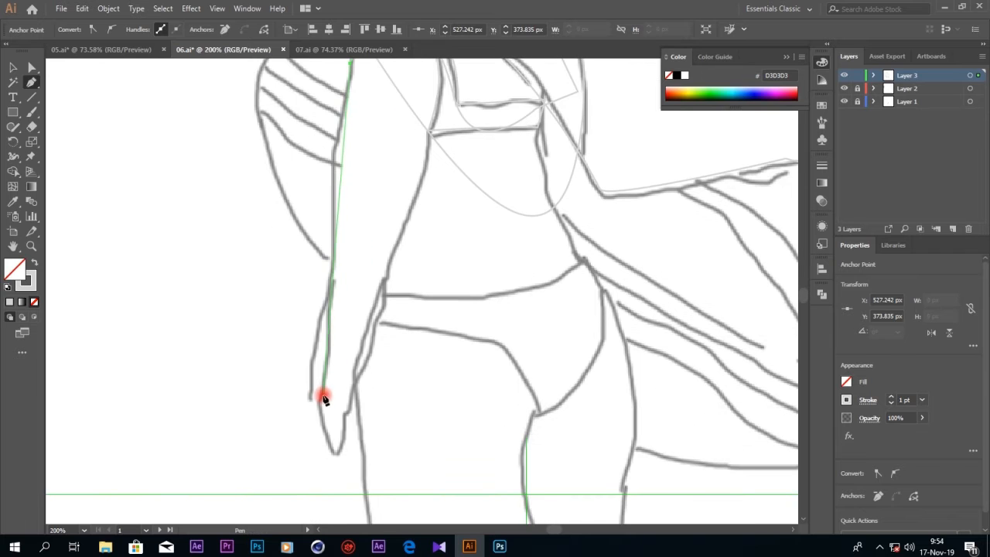
drag(333, 307, 342, 384)
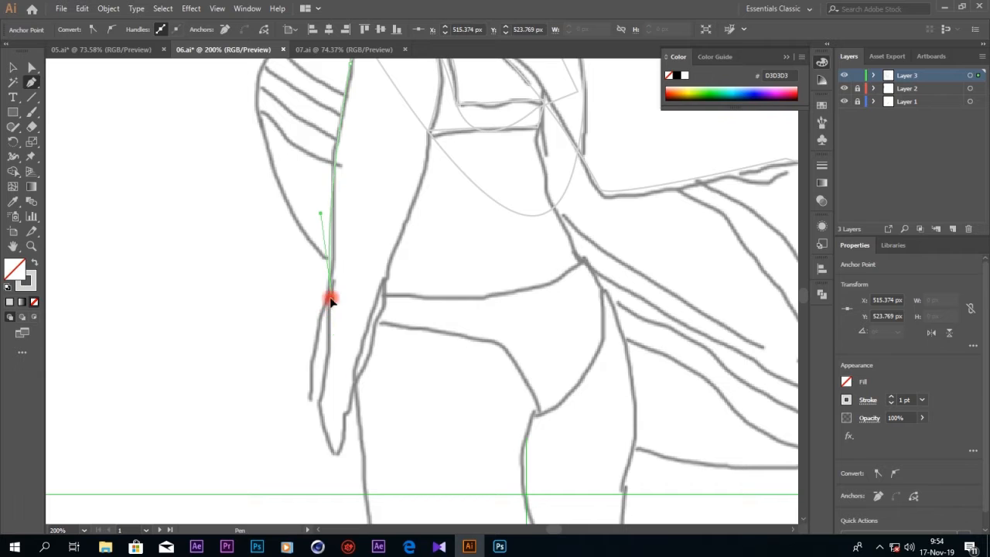
drag(337, 454, 369, 494)
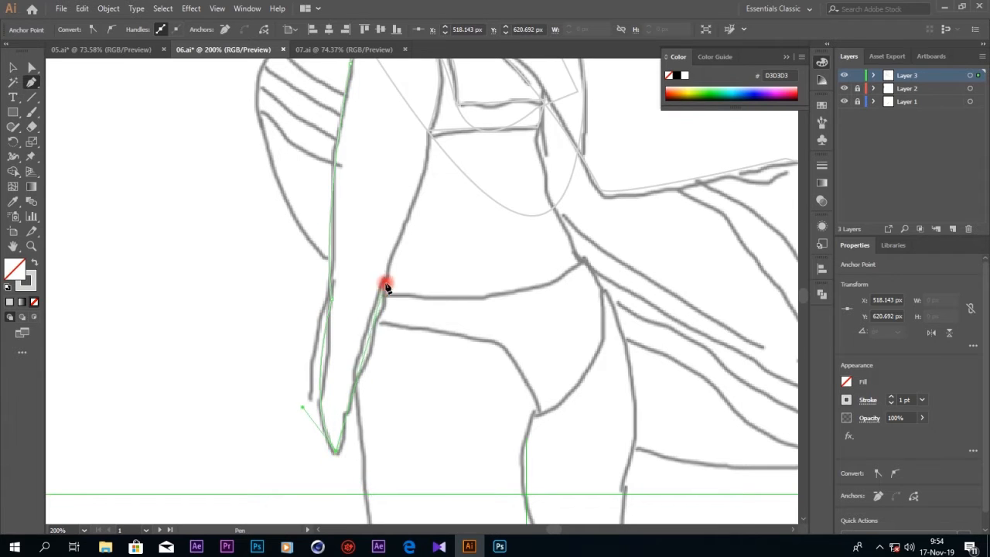
scroll(398, 228, up, 2)
click(438, 203)
drag(410, 99, 349, 75)
- Trace the bikini bottom as a closed Pen tool path, following the leg openings, hip and waistline
scroll(485, 257, down, 1)
scroll(486, 257, down, 2)
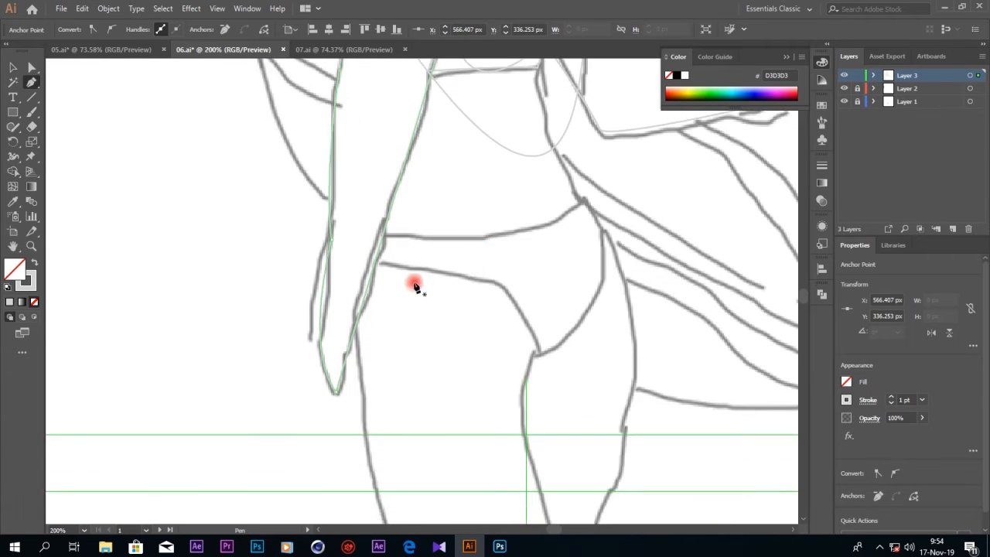
click(371, 260)
drag(535, 353, 563, 446)
click(540, 357)
drag(603, 230, 605, 112)
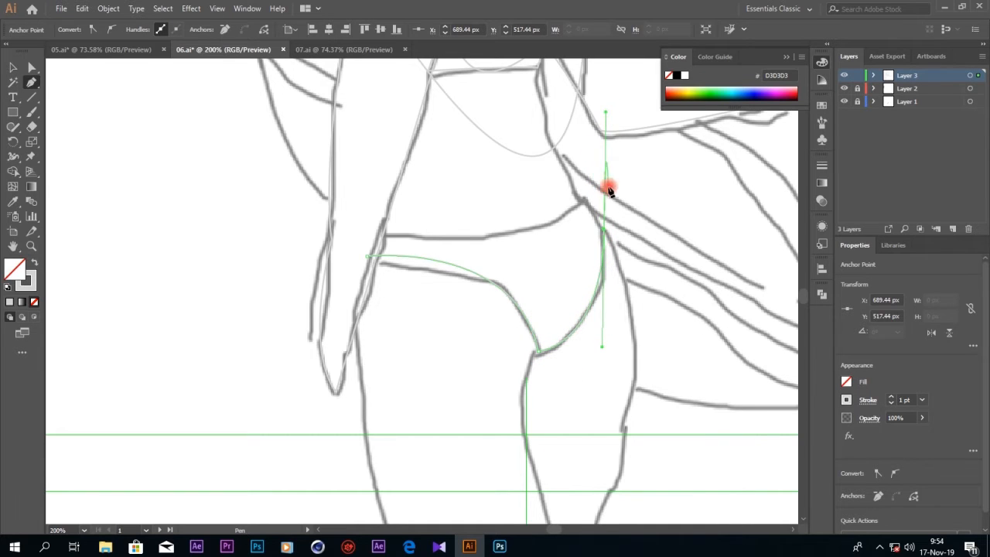
click(604, 232)
click(584, 190)
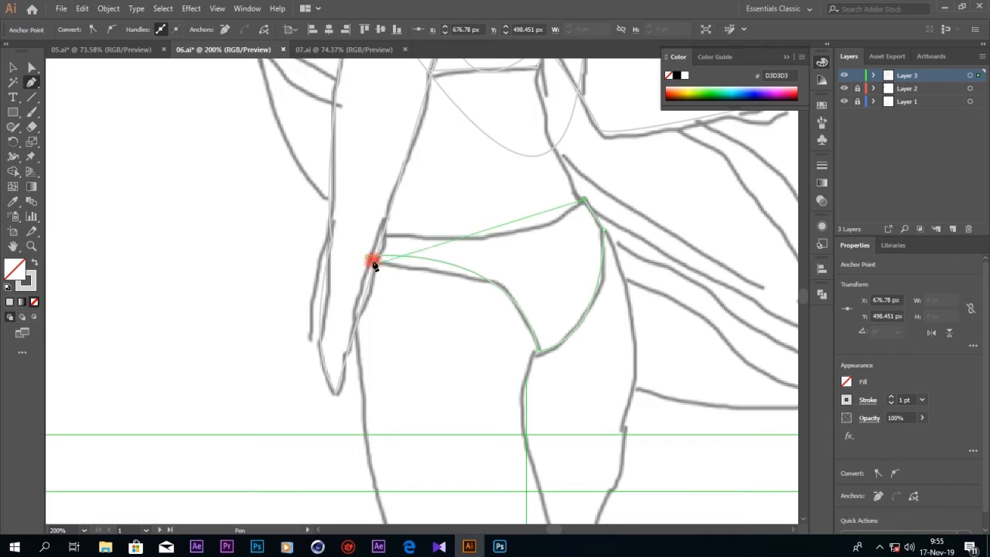
drag(381, 234, 184, 228)
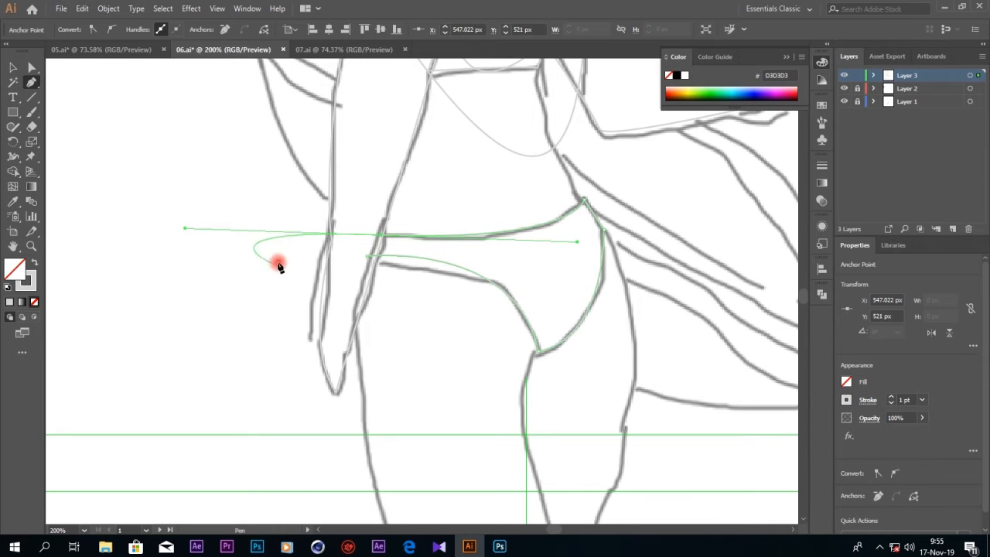
click(369, 260)
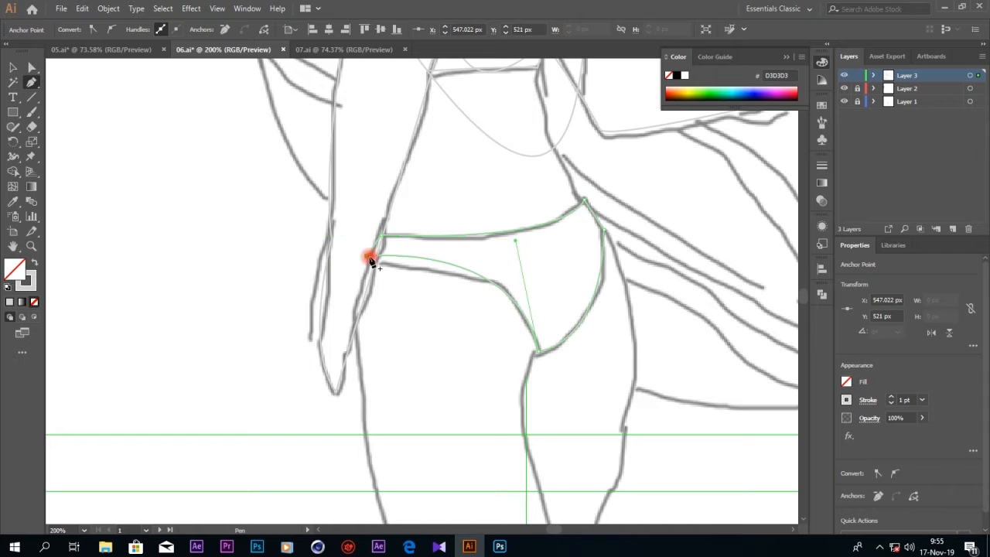
- Trace the leg on the hanging arm's side as a closed Pen tool path from the hip to the artboard's lower edge
scroll(609, 440, down, 3)
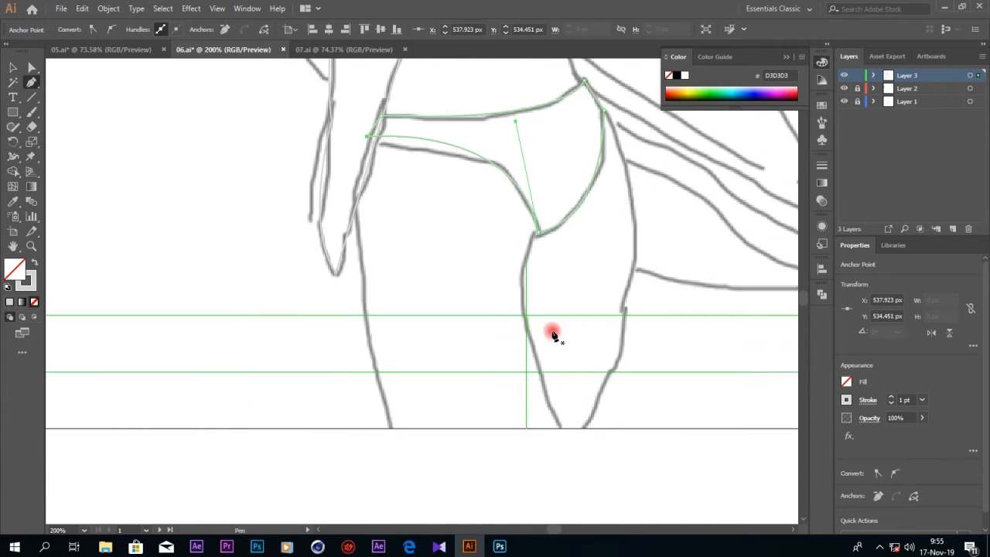
click(366, 111)
drag(393, 430, 441, 531)
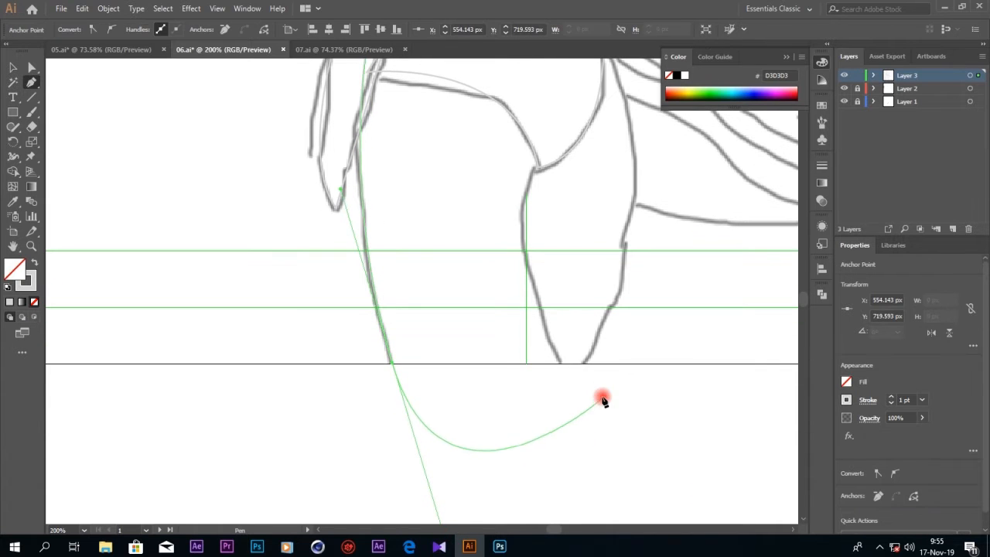
click(392, 363)
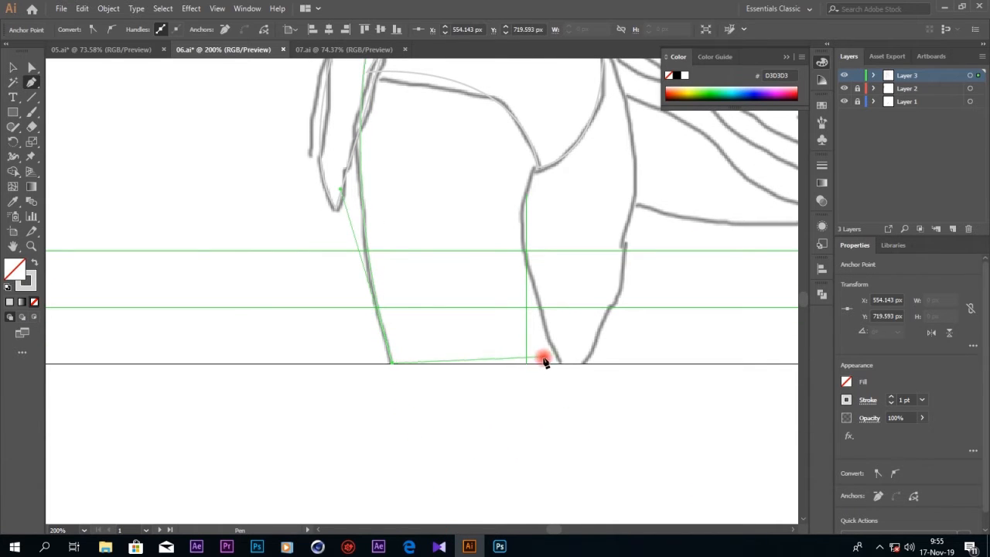
click(526, 363)
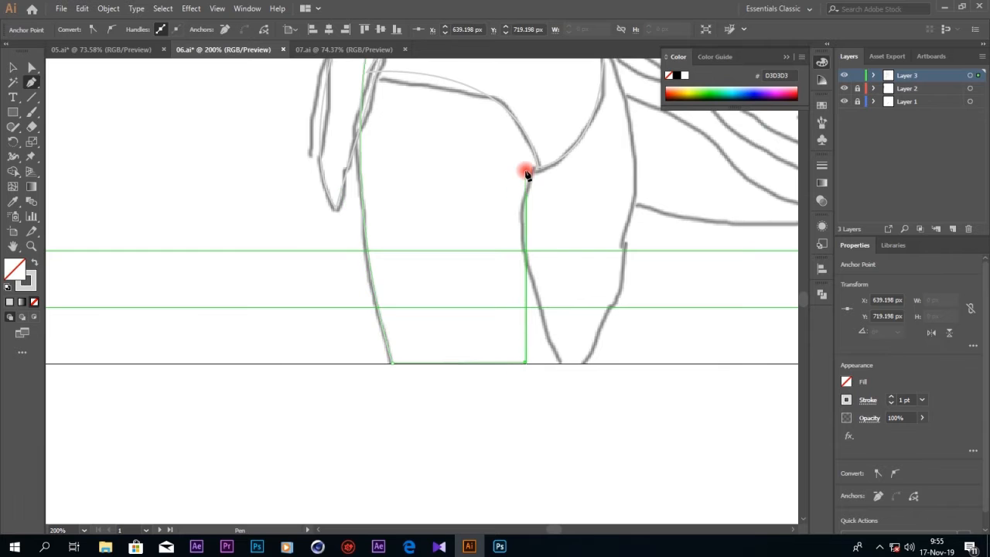
drag(536, 135, 565, 91)
scroll(564, 90, up, 3)
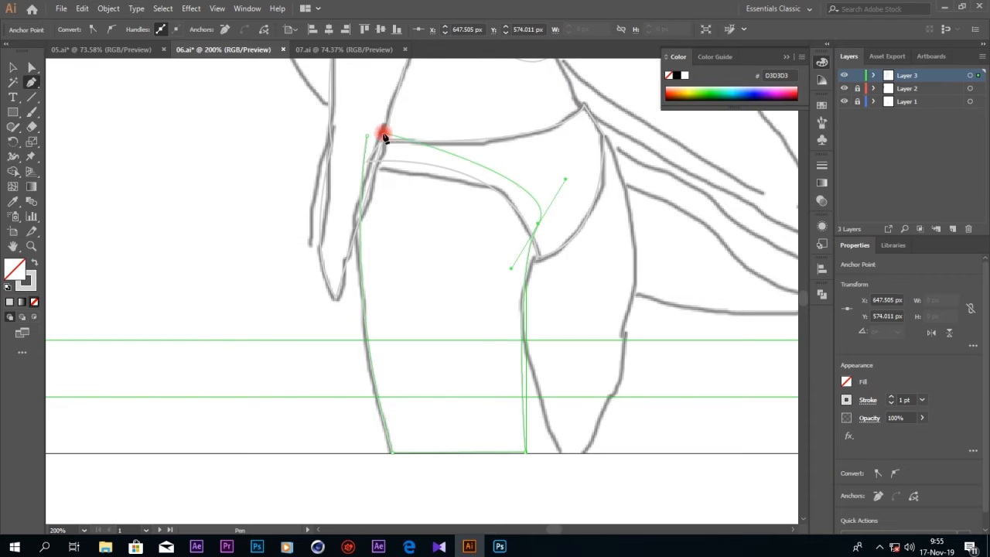
drag(368, 137, 412, 143)
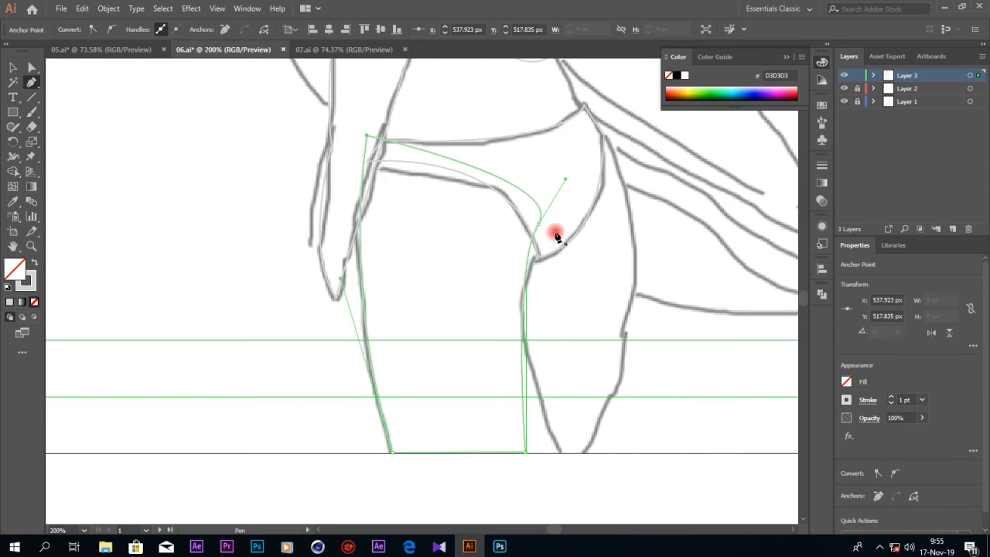
- Trace the other leg as a closed Pen tool path, following its outer contour and overlapping the first leg and bikini bottom
click(546, 175)
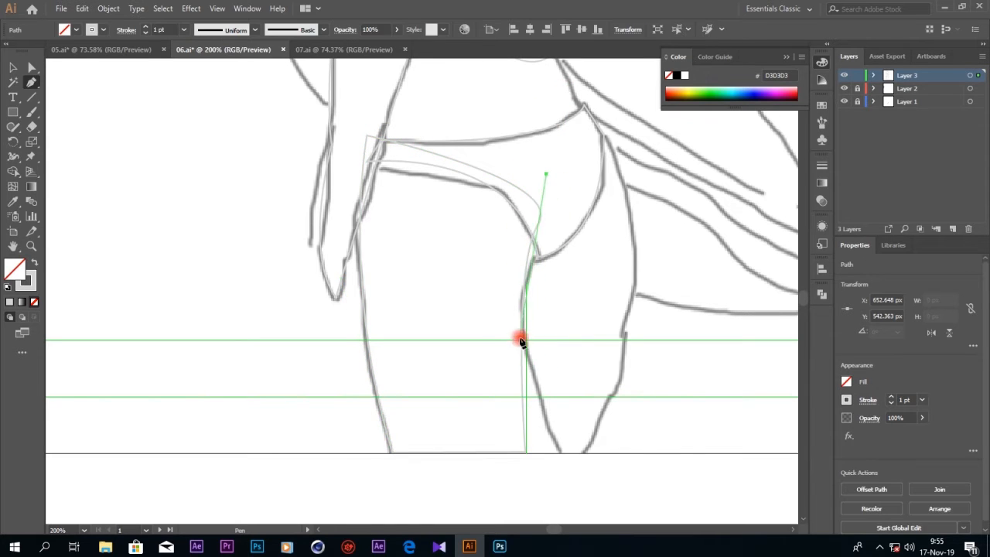
click(517, 304)
click(476, 466)
click(584, 456)
drag(596, 133, 491, 100)
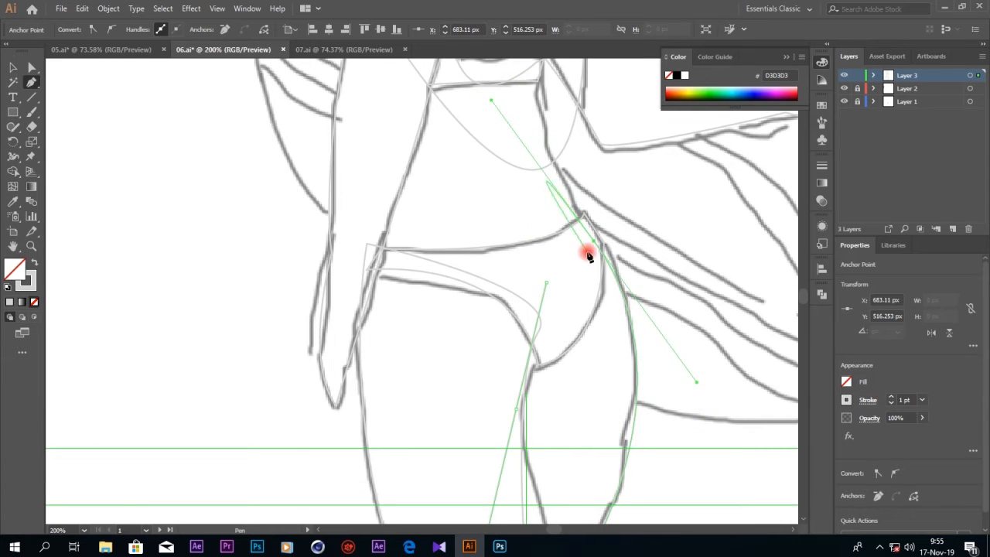
click(546, 281)
- Add an anchor point to the lower inner edge of the leg on the hanging arm's side
scroll(570, 283, down, 5)
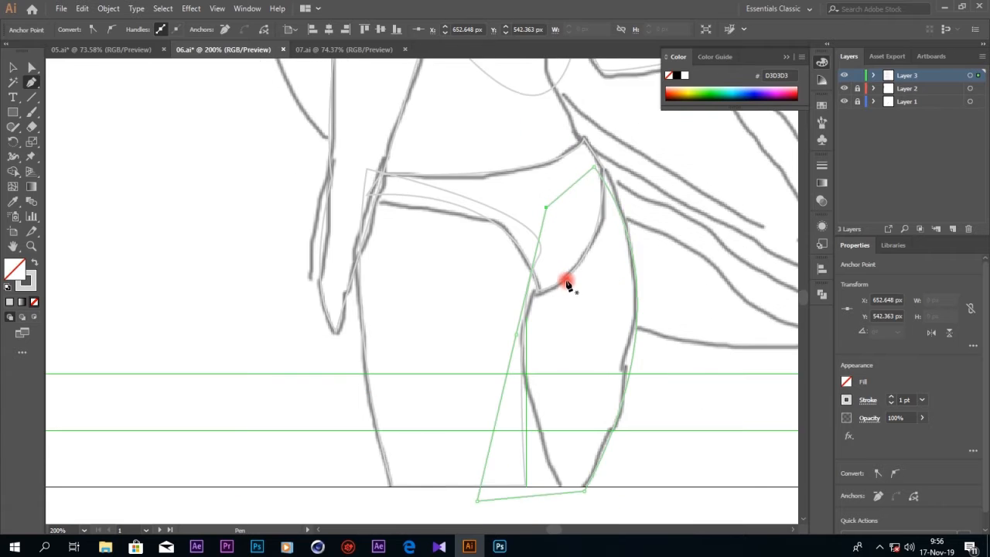
drag(32, 82, 81, 126)
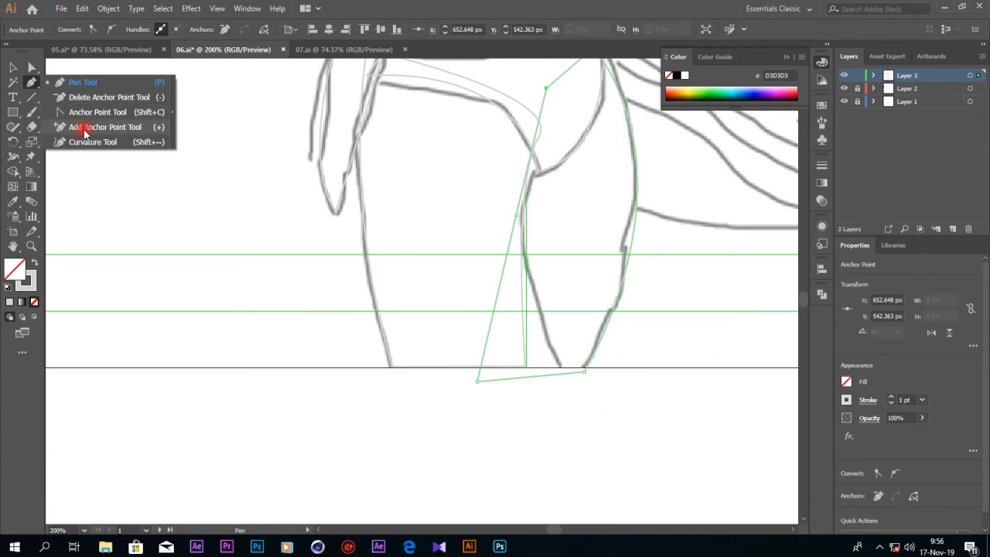
click(529, 285)
click(584, 290)
click(525, 290)
click(575, 289)
click(519, 343)
click(572, 291)
key(ctrl+minus)
key(ctrl+minus)
key(ctrl+minus)
key(ctrl+plus)
key(ctrl+plus)
key(ctrl+plus)
key(ctrl+plus)
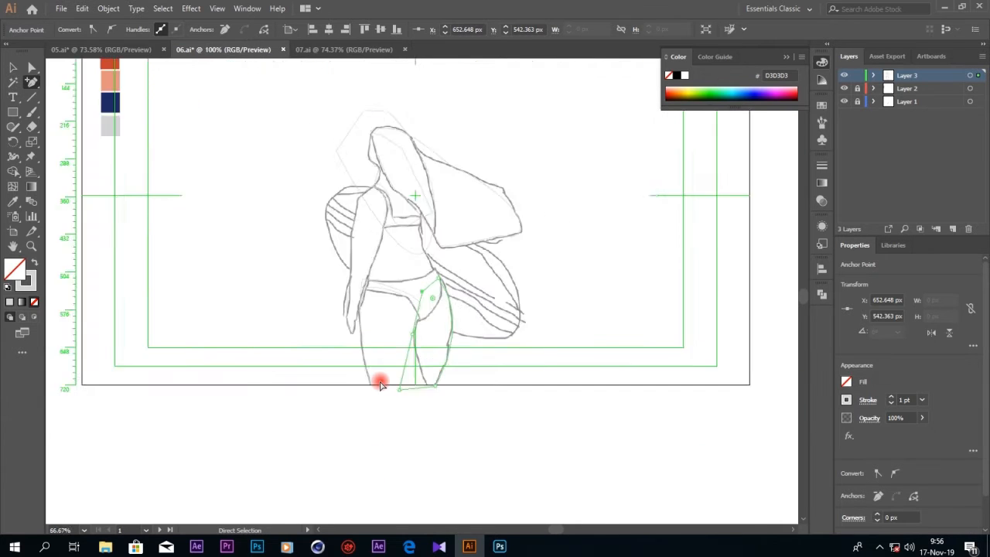
scroll(277, 396, down, 3)
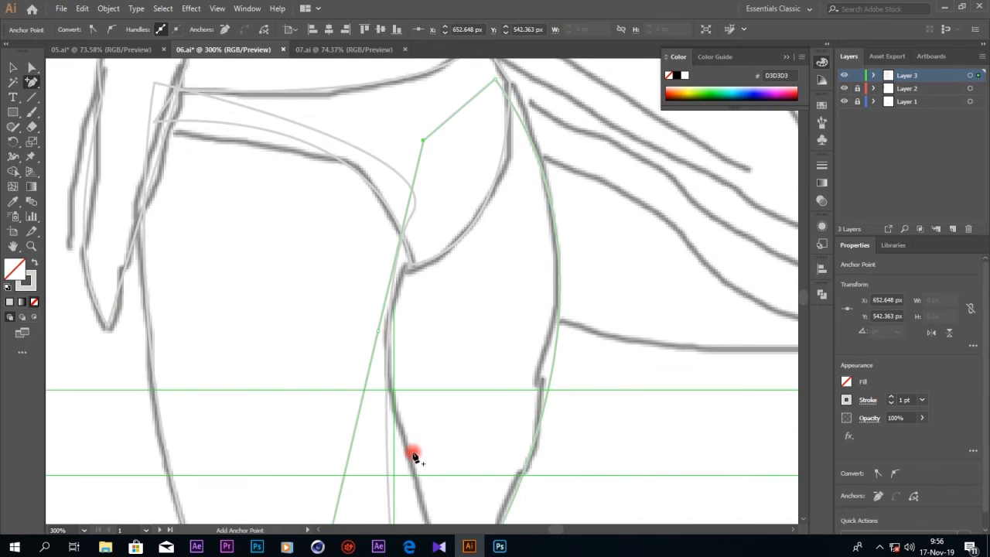
scroll(388, 414, down, 1)
click(387, 388)
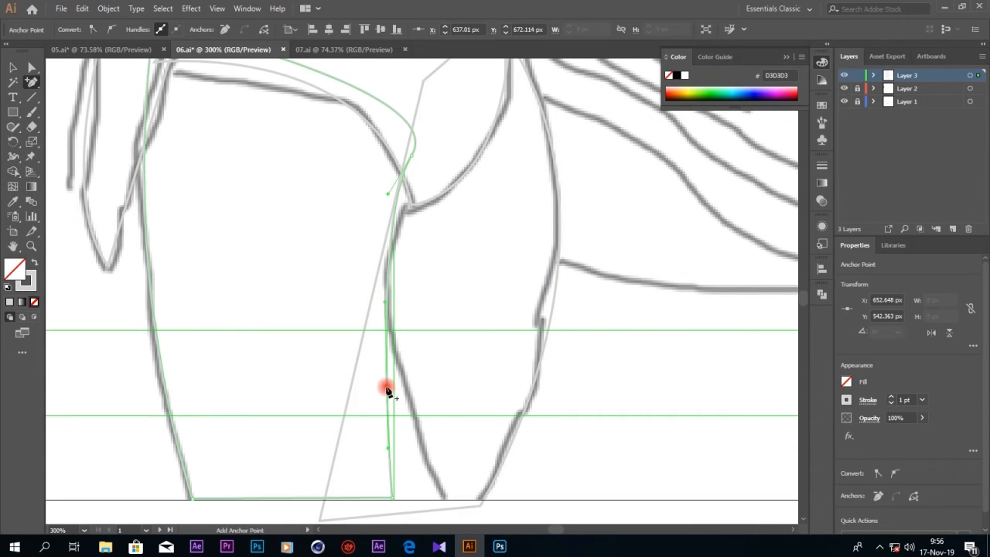
- Move the new anchor point onto the sketched inner leg line and the leg's lower inner corner to the end of that line
key(a)
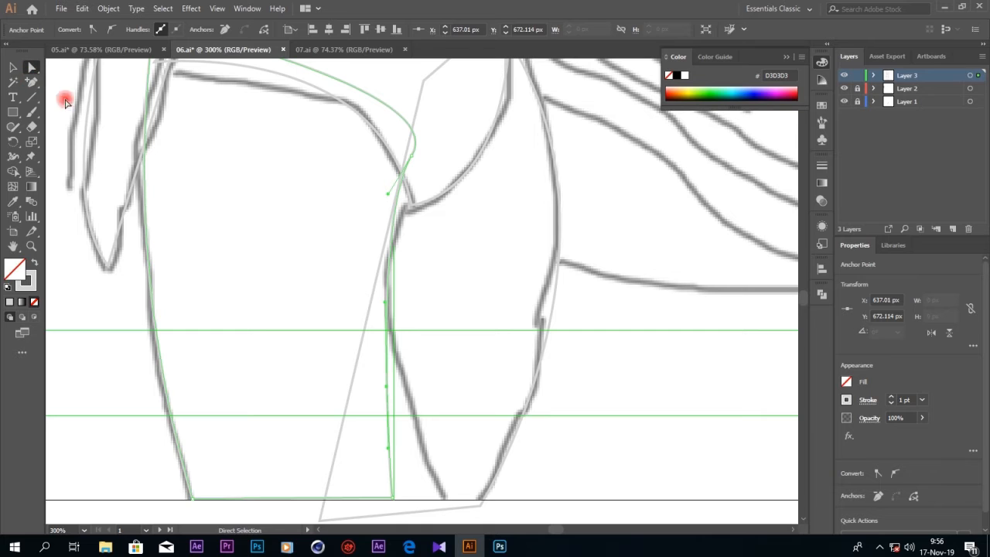
drag(386, 389, 460, 507)
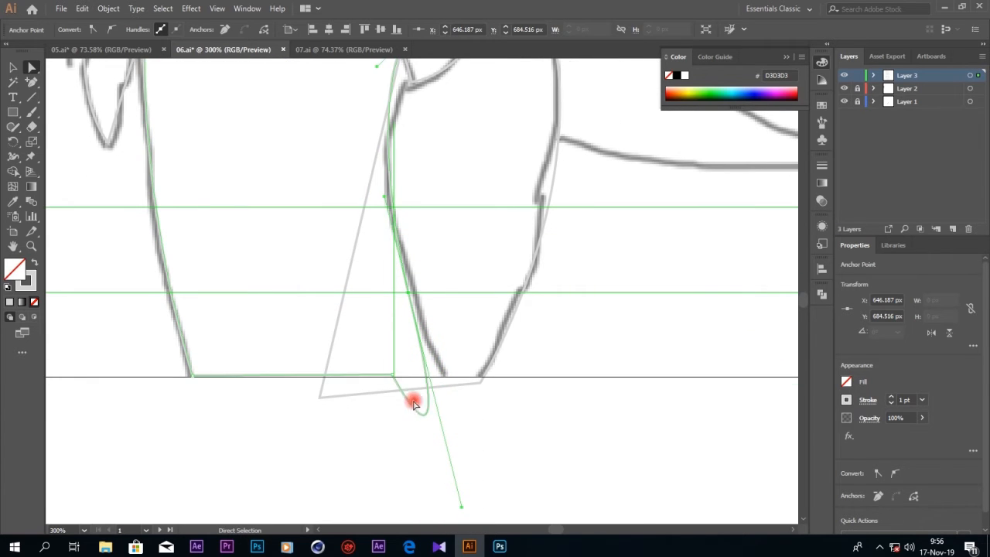
drag(388, 377, 437, 380)
click(443, 382)
- Adjust the inner leg's curve handle and shift its lower and crotch anchors to follow the sketch line more closely
click(395, 218)
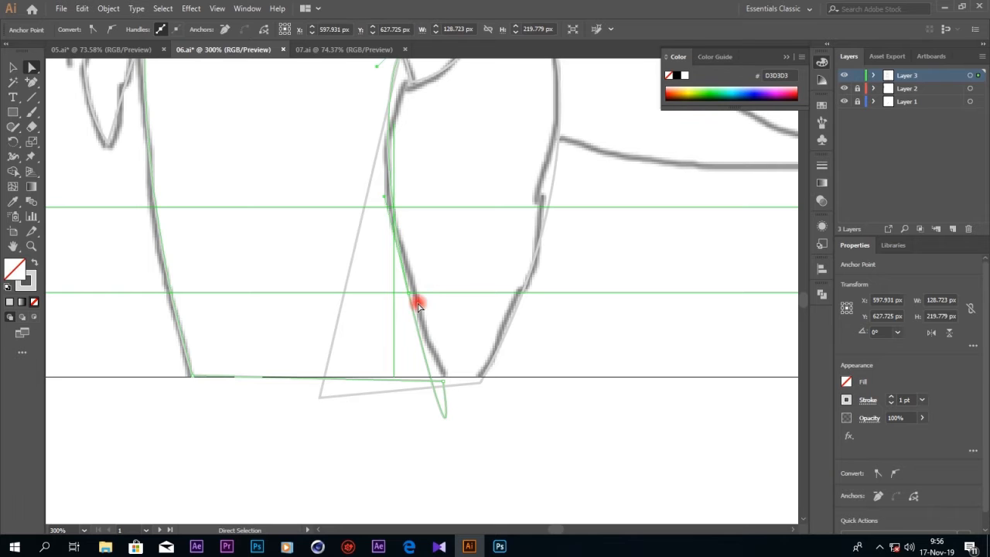
click(452, 412)
drag(463, 511, 491, 482)
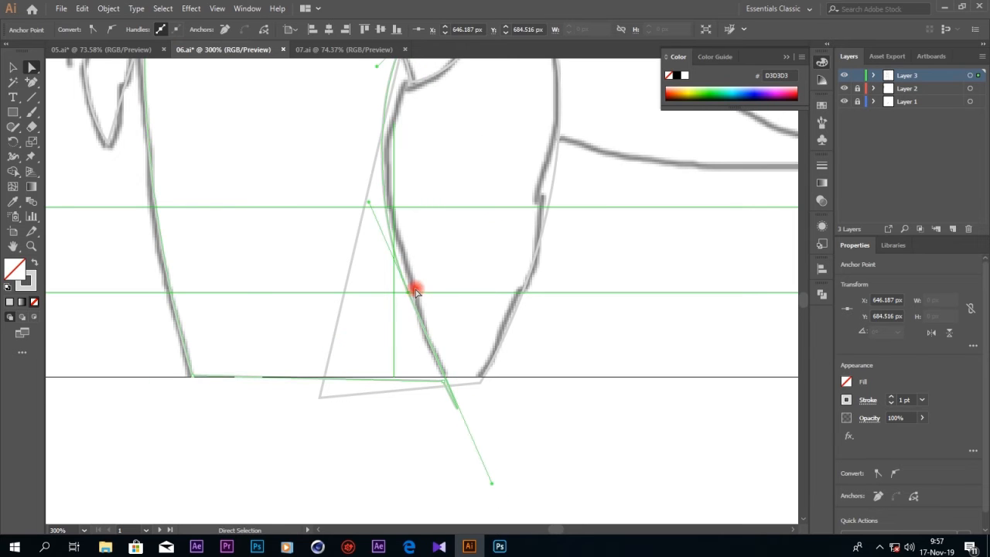
drag(410, 297, 412, 289)
scroll(498, 232, up, 4)
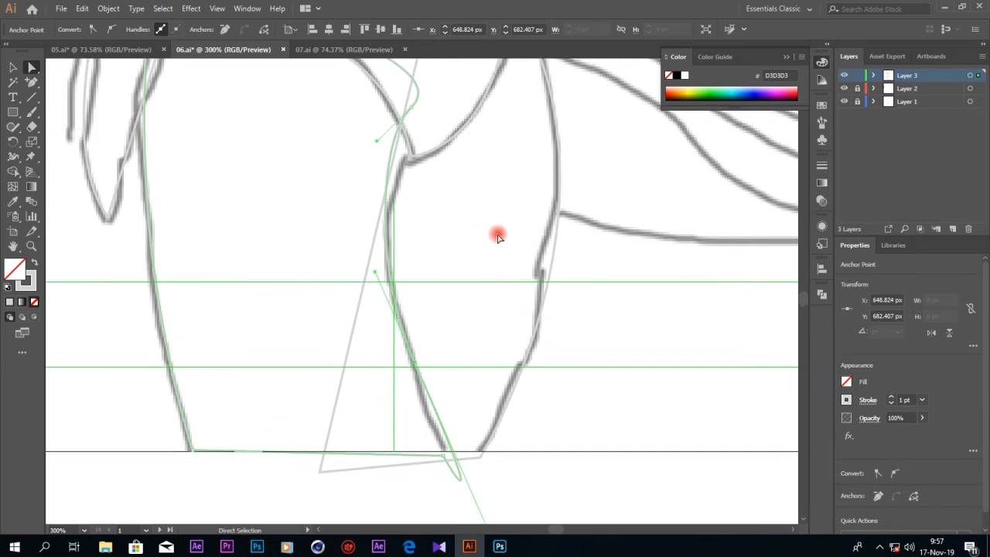
drag(412, 182, 424, 204)
- Trace the bare midriff as a closed Pen tool path from below the bust to the waistline, overlapping the bikini bottom
scroll(444, 191, up, 2)
scroll(444, 192, up, 9)
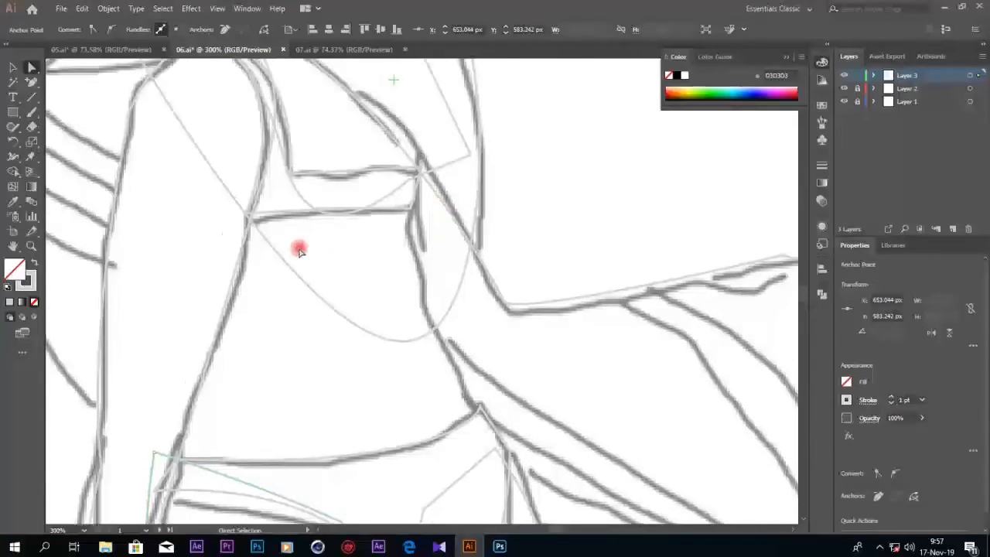
scroll(283, 398, down, 1)
click(33, 99)
click(60, 80)
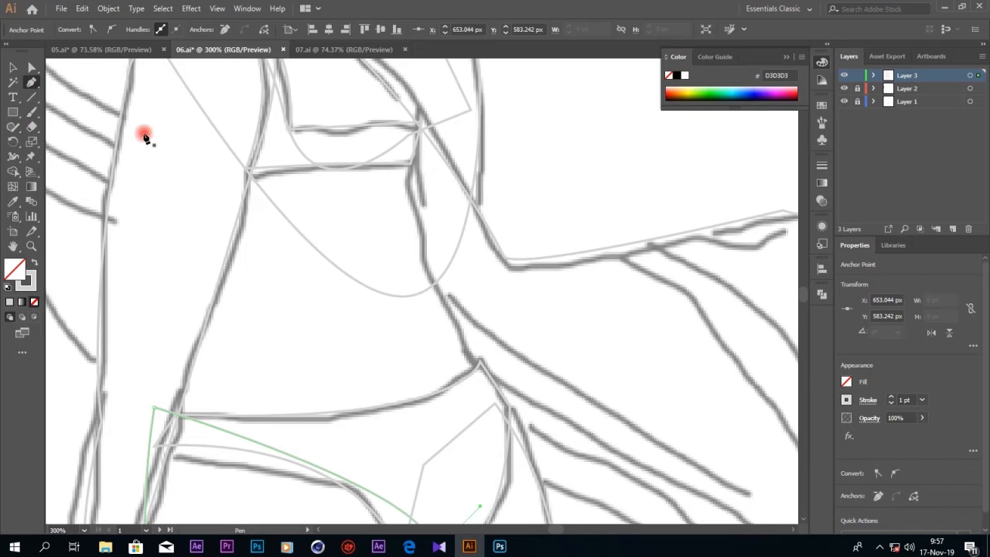
click(244, 136)
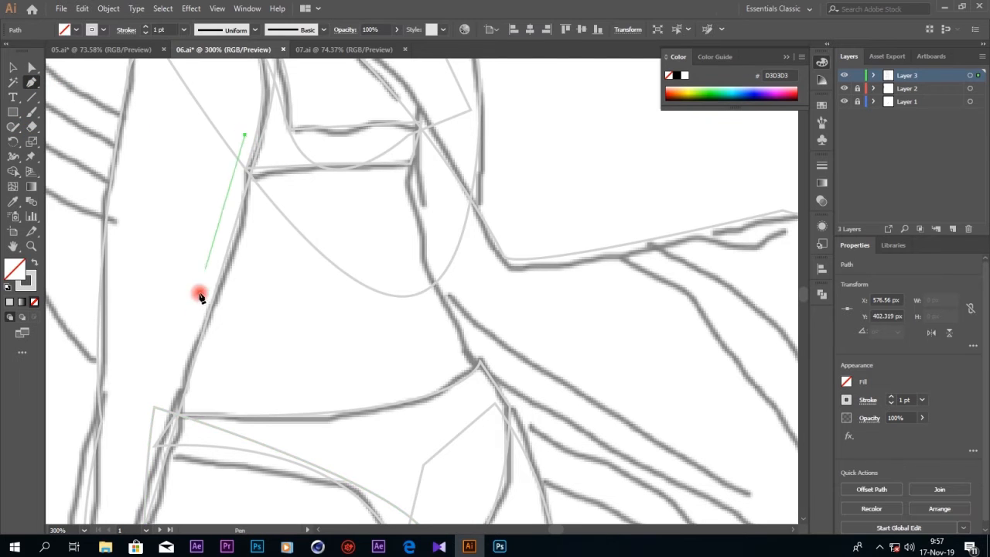
click(167, 419)
click(232, 445)
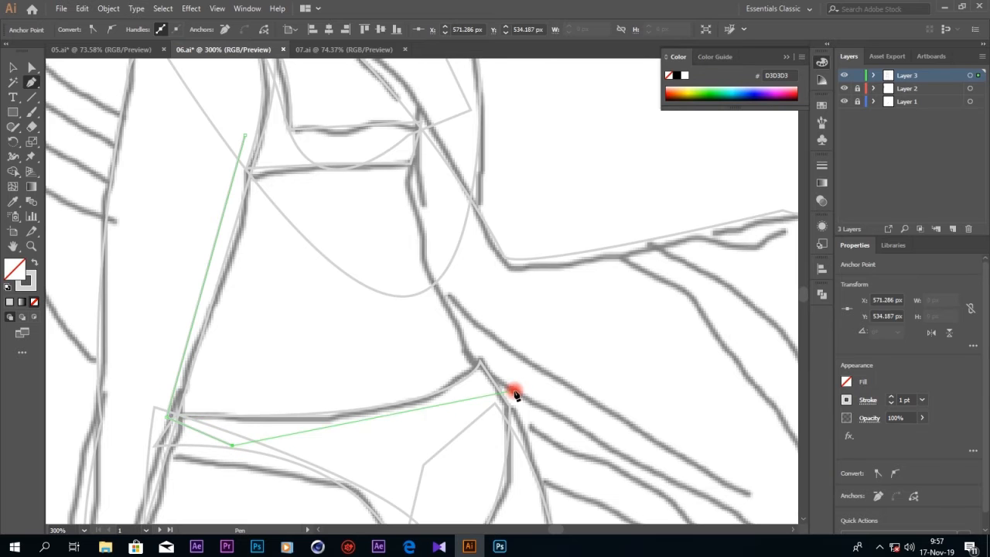
click(485, 386)
click(410, 166)
click(402, 139)
click(245, 136)
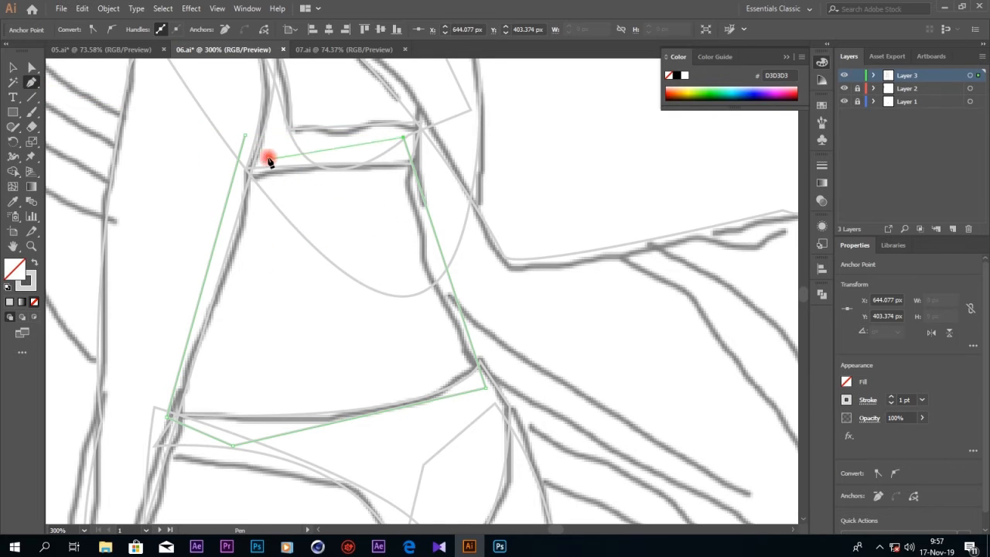
click(246, 137)
- Add an anchor point on the midriff's outer side and move it inward onto the sketched waist curve
click(32, 84)
click(77, 97)
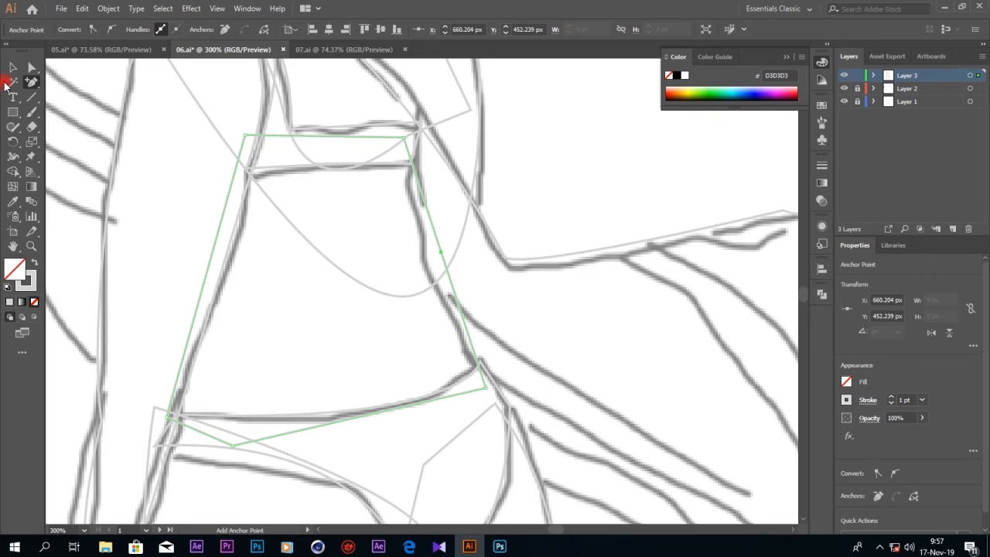
key(a)
drag(439, 253, 426, 268)
scroll(482, 255, up, 5)
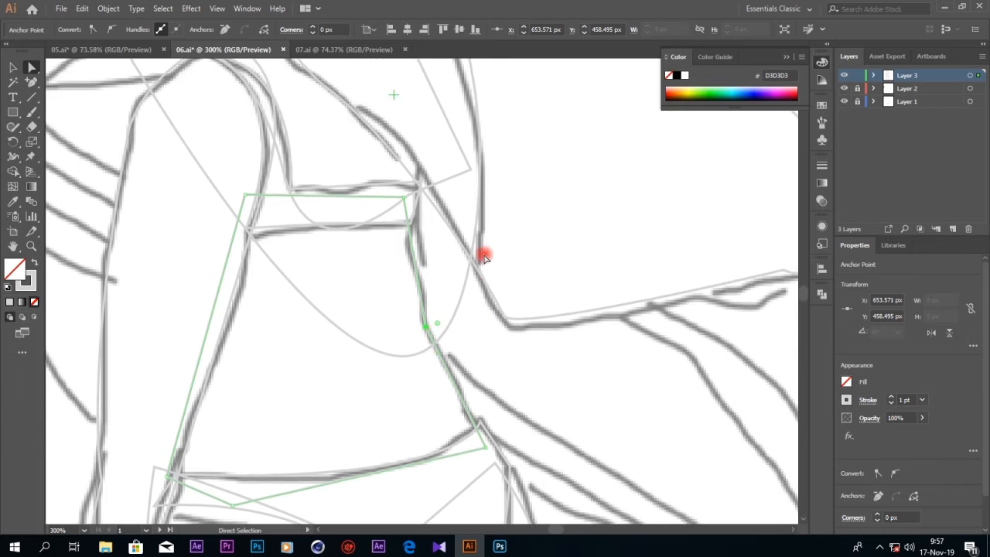
scroll(483, 255, down, 3)
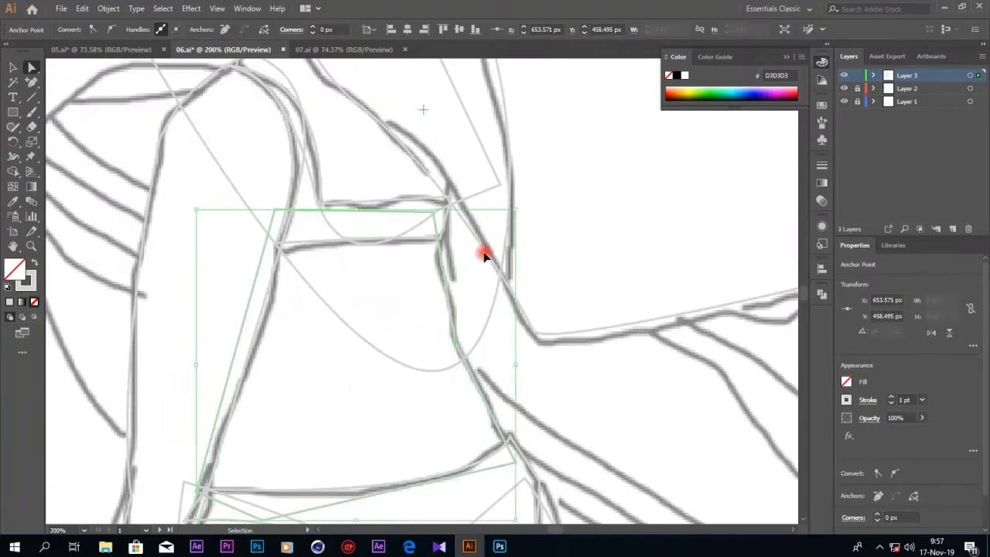
click(13, 112)
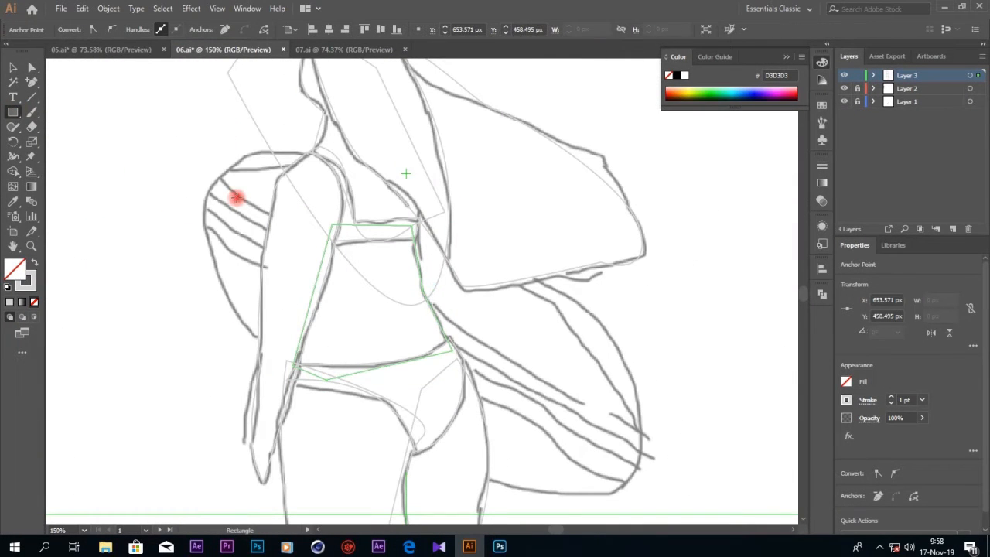
drag(201, 191, 608, 461)
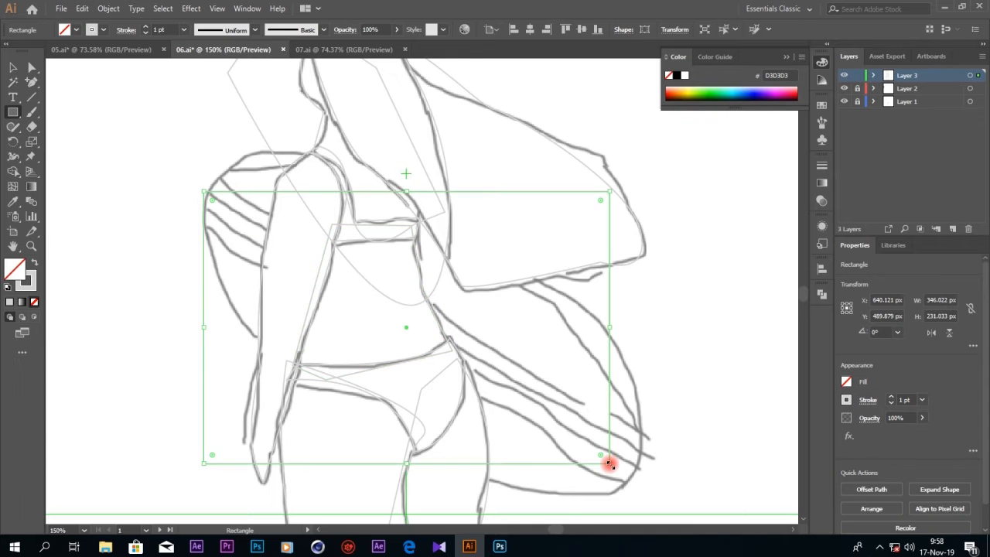
key(z)
key(ctrl+z)
- Draw an ellipse about 523 × 167 px across the billowing fabric and rotate it to about 338.8°
drag(13, 112, 77, 143)
drag(203, 190, 566, 388)
click(555, 531)
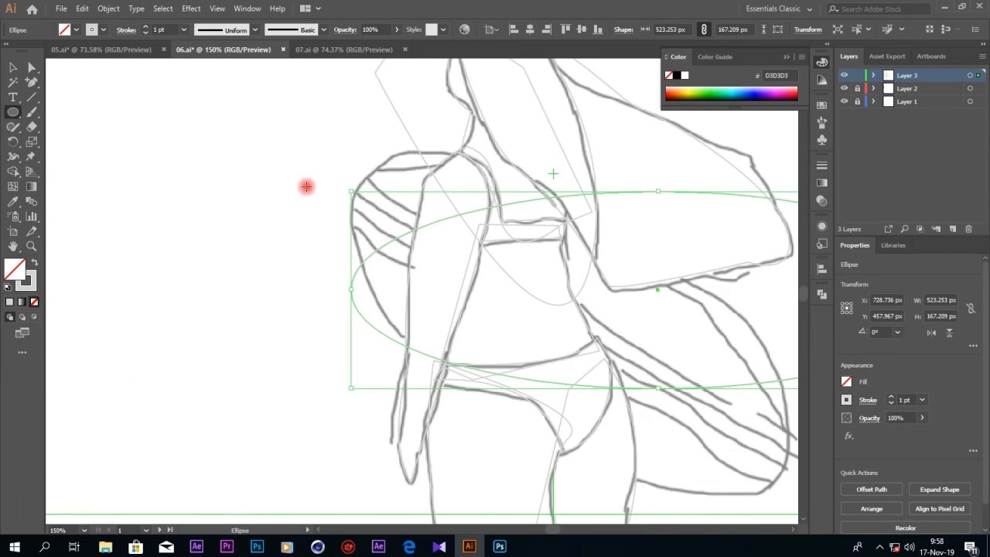
drag(347, 181, 407, 88)
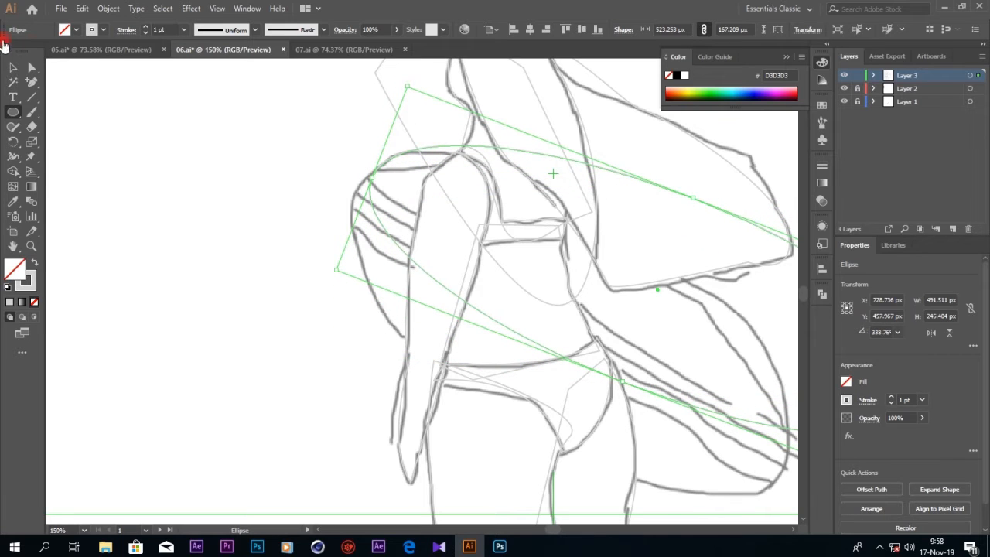
- Move, resize and rotate the ellipse to fit the sketched fabric outline, about 436 × 196 px at 330°
click(15, 68)
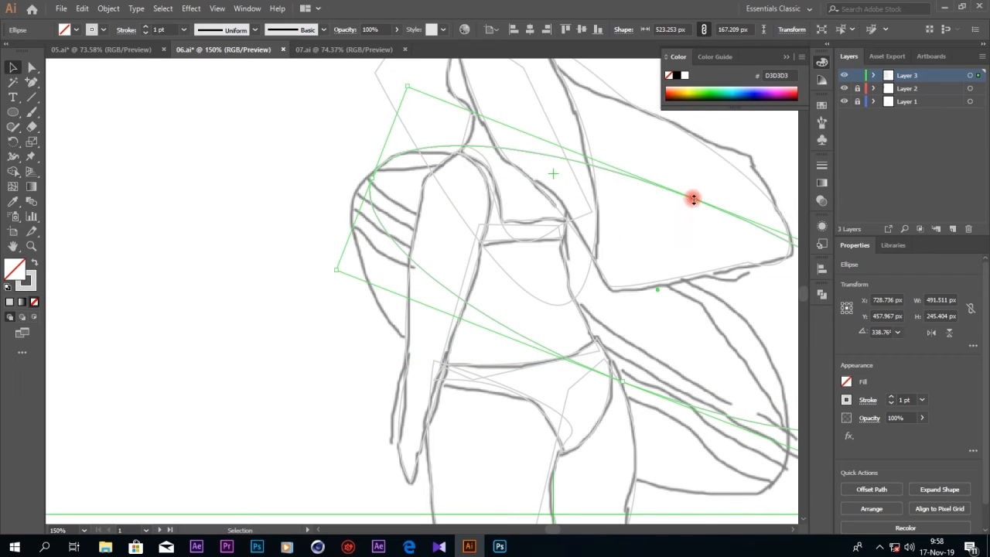
click(376, 173)
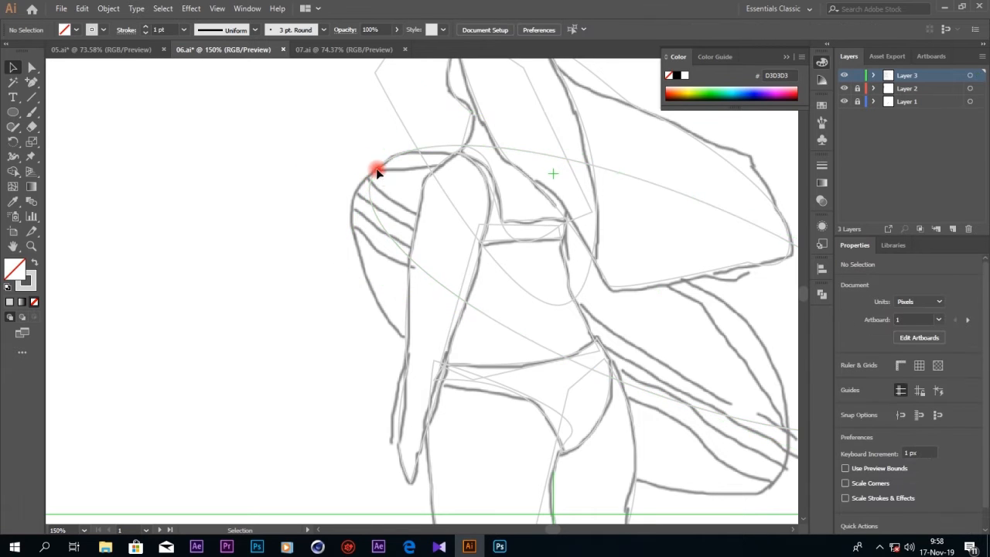
drag(384, 230, 340, 214)
key(ctrl+minus)
key(ctrl+minus)
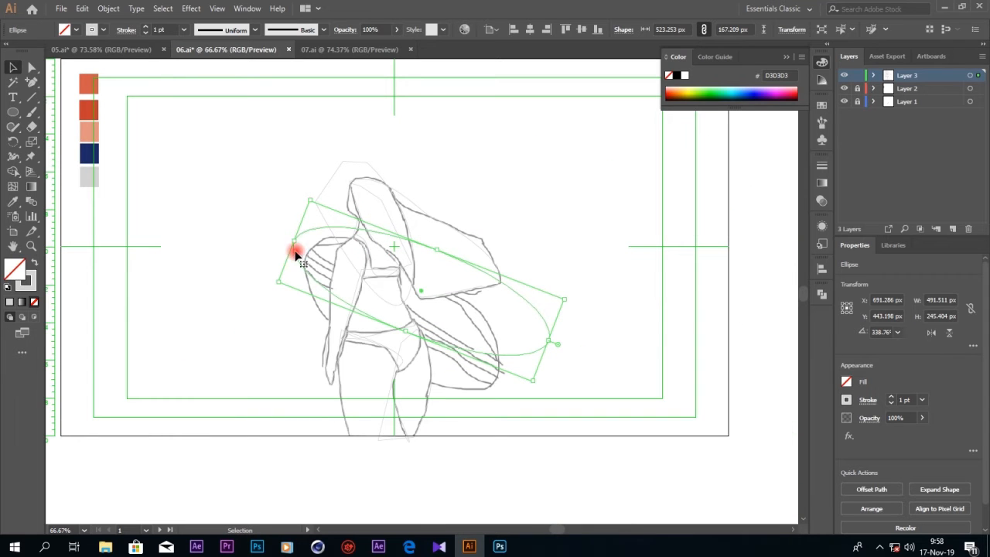
mouse_move(294, 240)
mouse_down()
mouse_move(307, 256)
mouse_move(308, 247)
mouse_up()
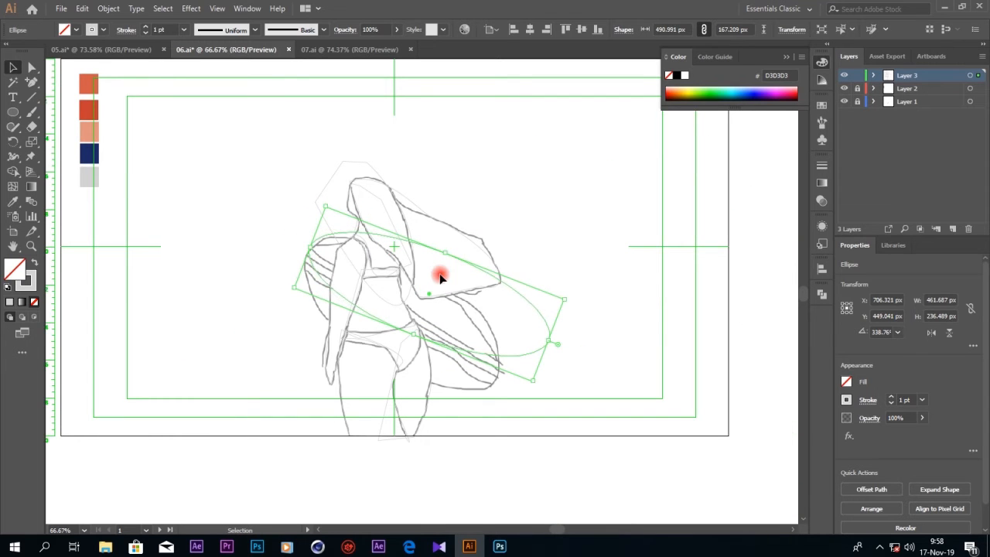
drag(566, 295, 495, 305)
drag(452, 258, 400, 330)
drag(393, 352, 386, 365)
drag(521, 388, 495, 375)
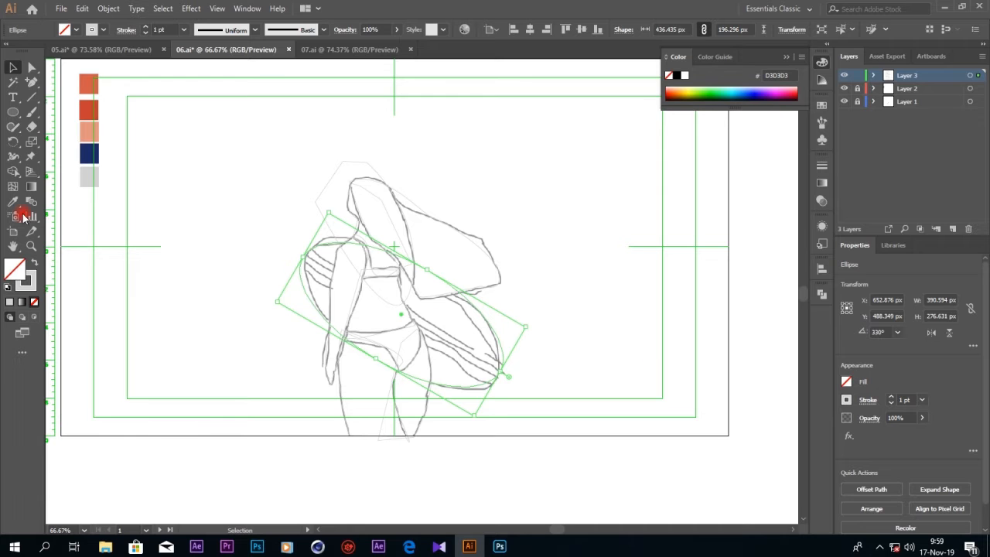
- Fill the ellipse with the navy palette swatch and send it to the back of the layer
click(13, 201)
click(87, 151)
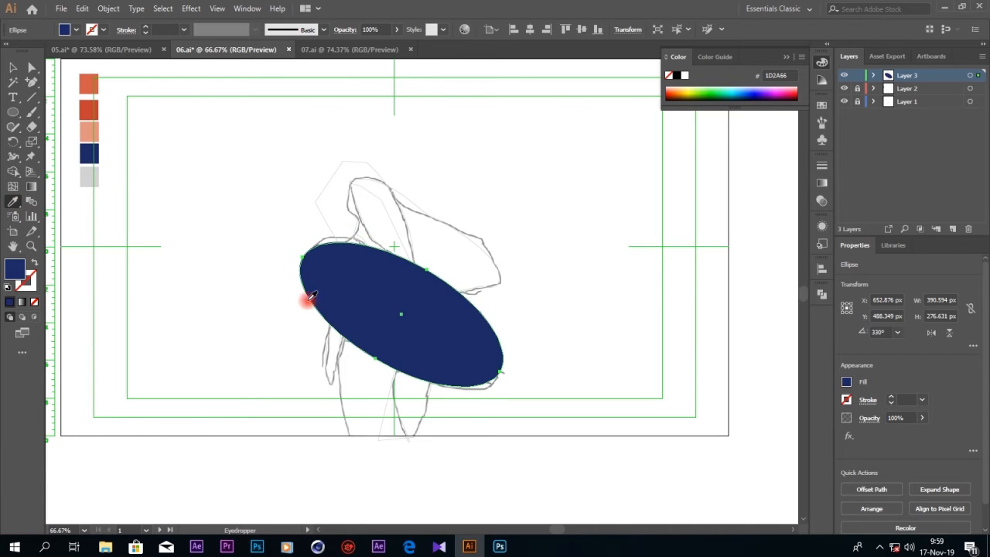
click(11, 68)
right_click(423, 326)
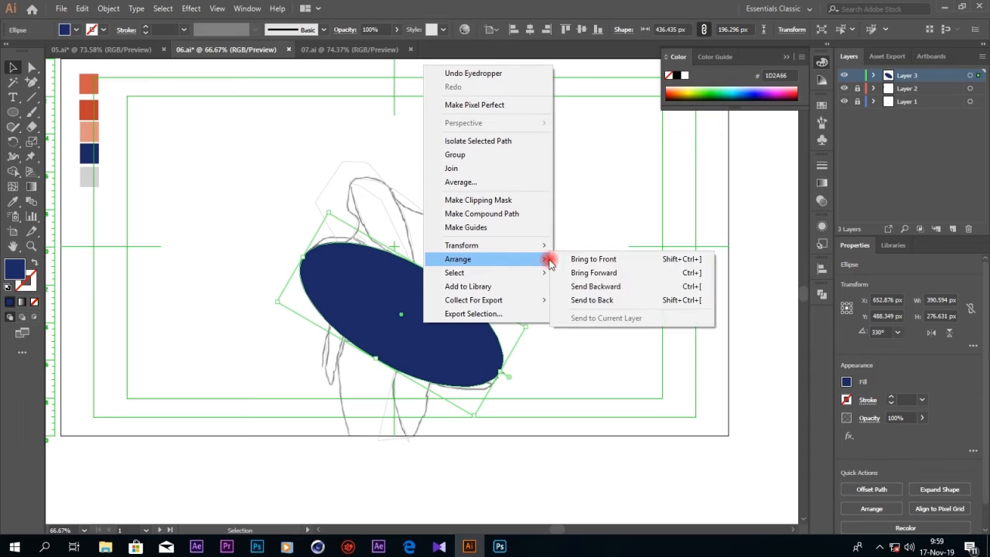
click(633, 301)
click(556, 386)
- Fill the bikini bottom with the navy colour sampled from the ellipse
key(ctrl+equal)
key(ctrl+equal)
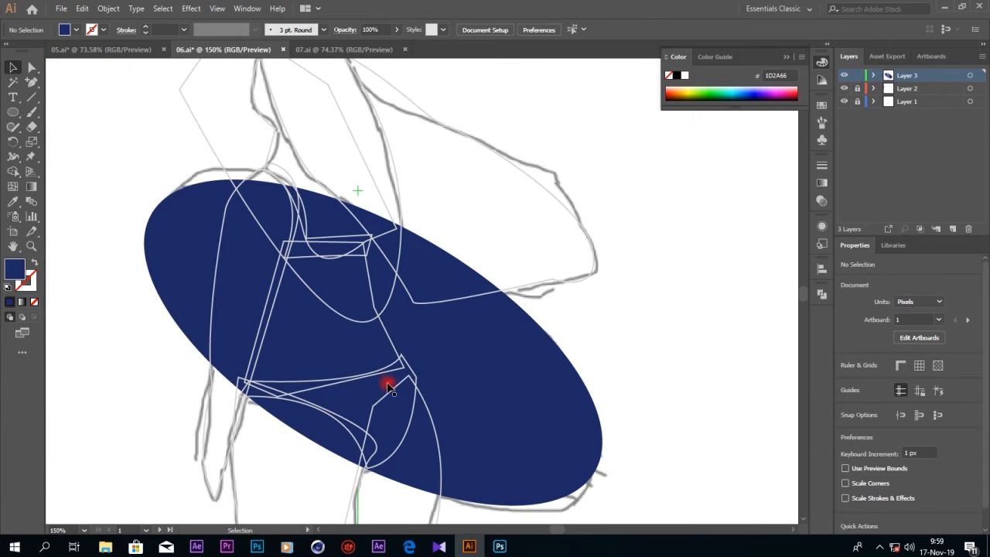
click(414, 421)
click(13, 202)
click(500, 345)
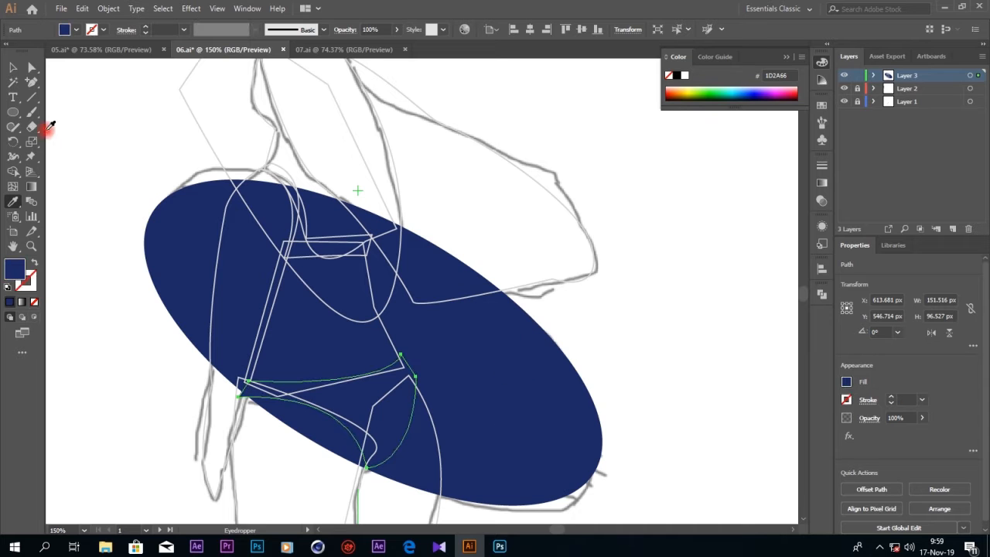
click(16, 68)
click(358, 401)
- Fill the flowing hair shape extending from the head with the light grey palette swatch
scroll(396, 475, down, 1)
key(ctrl+minus)
key(ctrl+minus)
scroll(606, 334, up, 1)
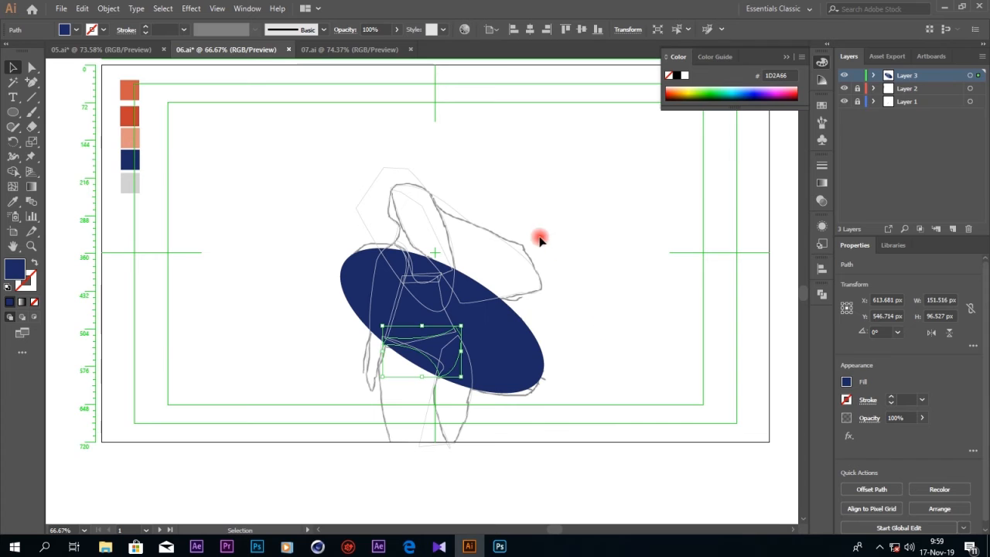
click(525, 263)
click(13, 201)
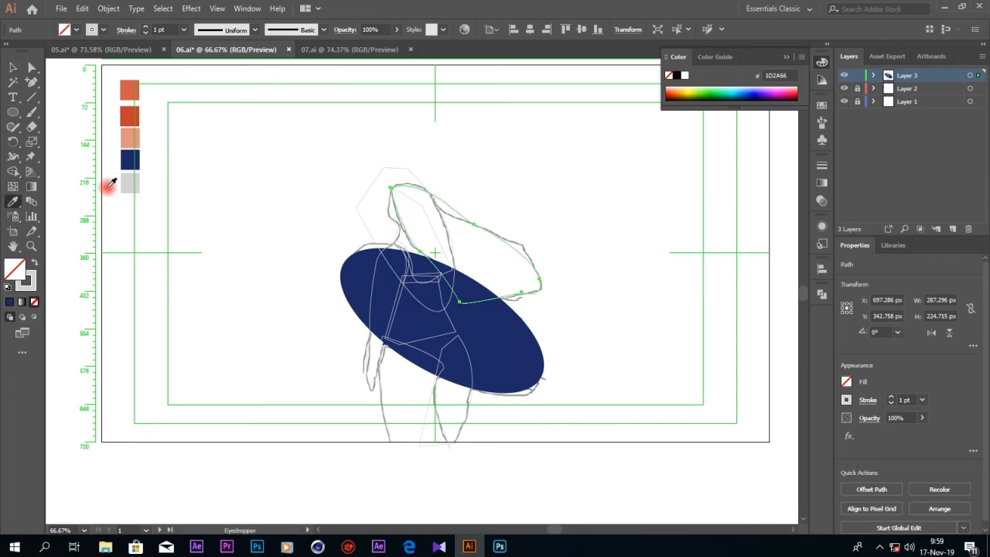
click(128, 183)
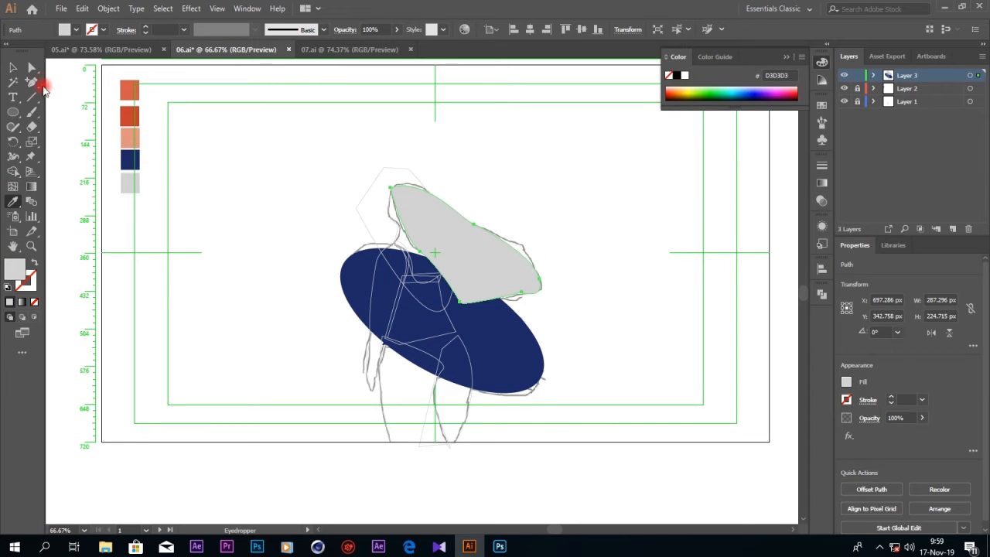
- Recolour the stroke of the large unfilled outline around the head to light grey E5E3E3, leaving its fill empty
click(14, 70)
click(410, 173)
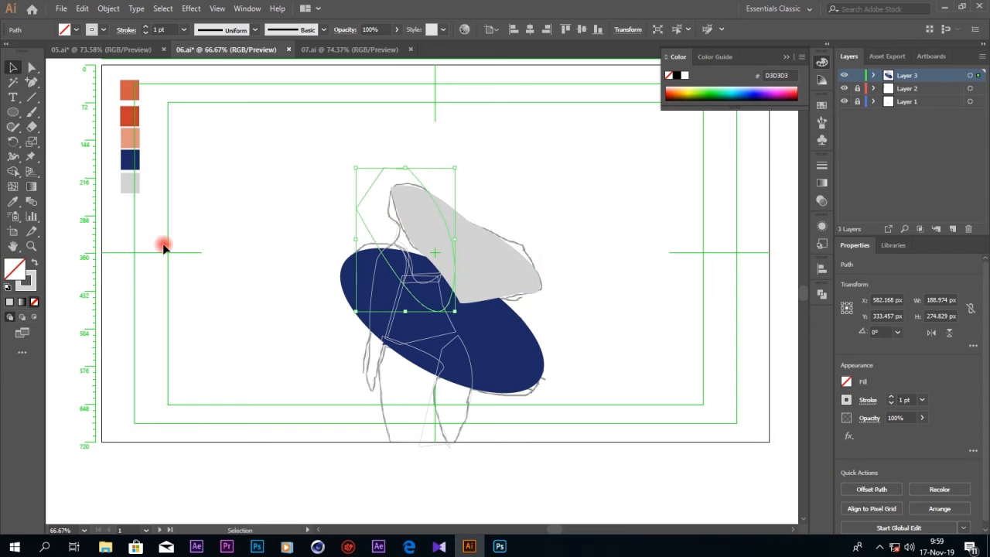
click(35, 264)
double_click(14, 268)
click(682, 369)
click(959, 357)
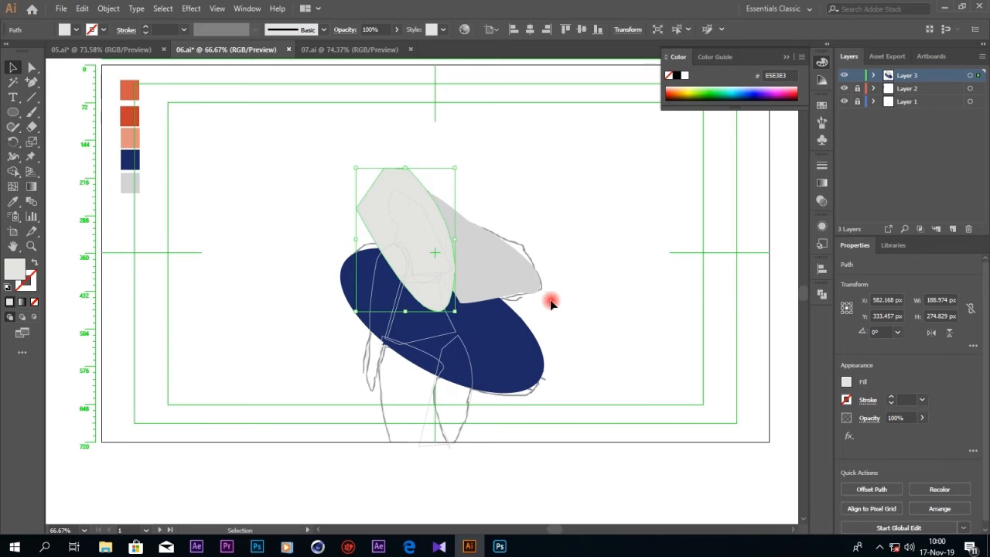
click(34, 265)
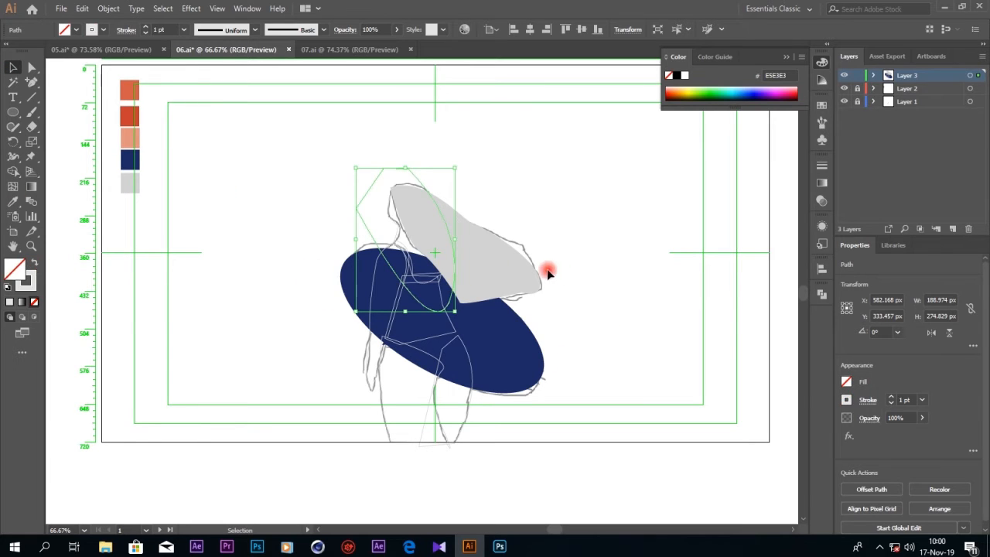
- Fill the head and neck shape with the dark orange-red palette swatch
click(391, 217)
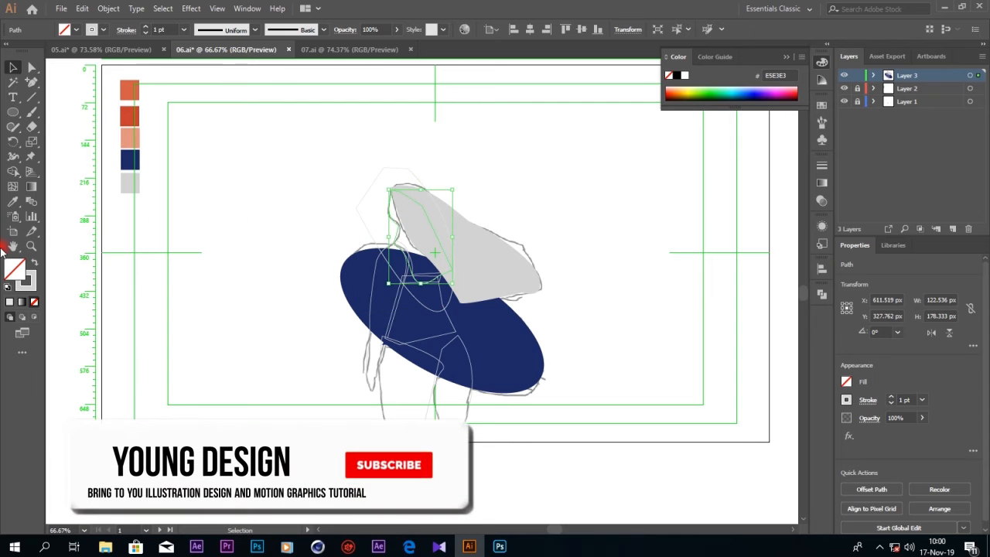
click(13, 201)
click(129, 116)
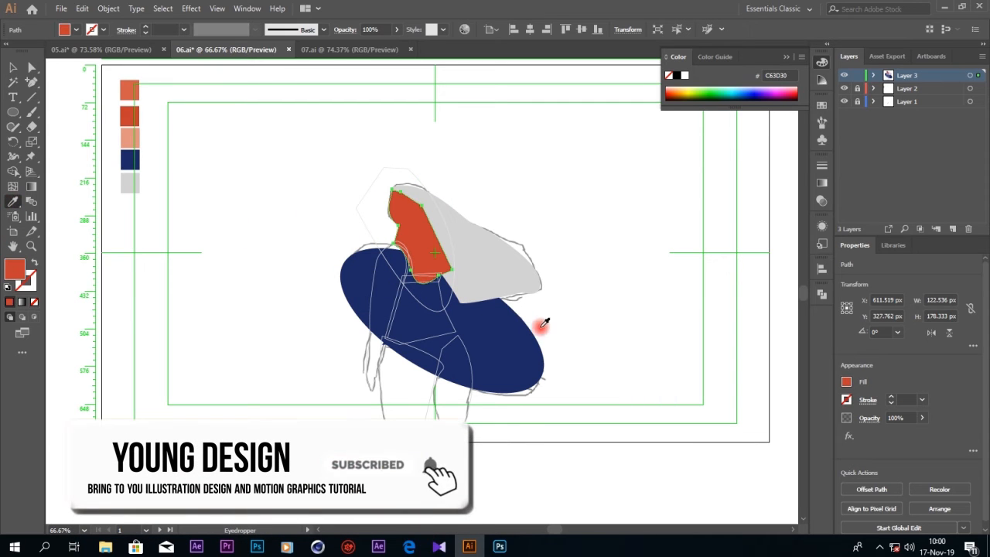
- Fill the front thigh shape with the dark orange-red sampled from the head
scroll(540, 317, down, 1)
click(13, 67)
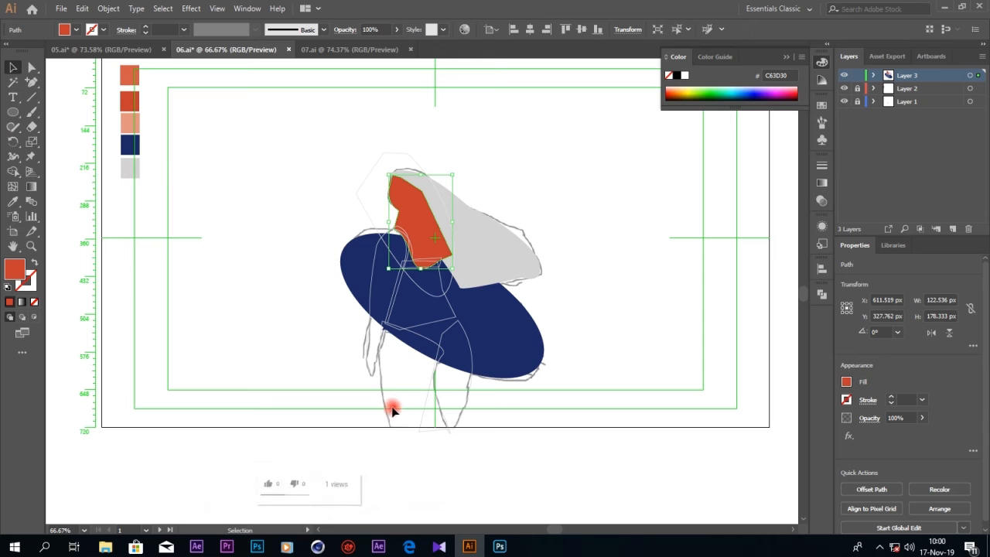
click(422, 413)
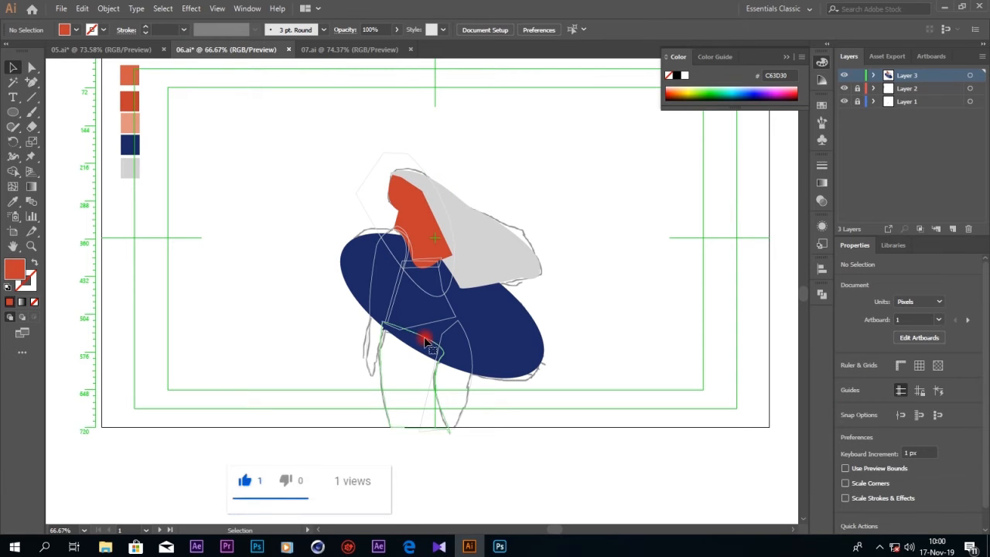
click(424, 340)
click(12, 201)
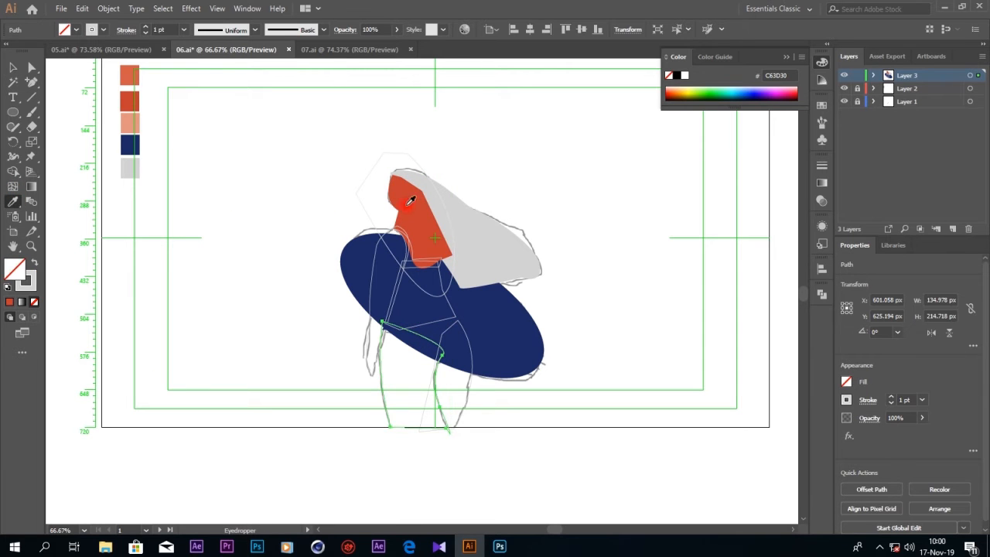
click(407, 202)
- Fill the rear leg shape with the dark orange-red palette swatch
click(13, 69)
click(467, 395)
click(12, 200)
click(134, 93)
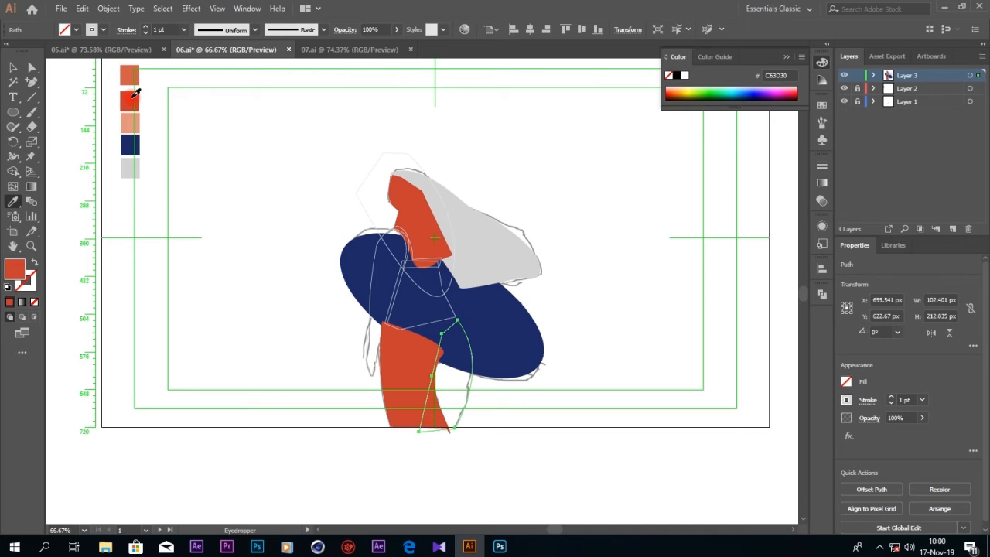
click(134, 93)
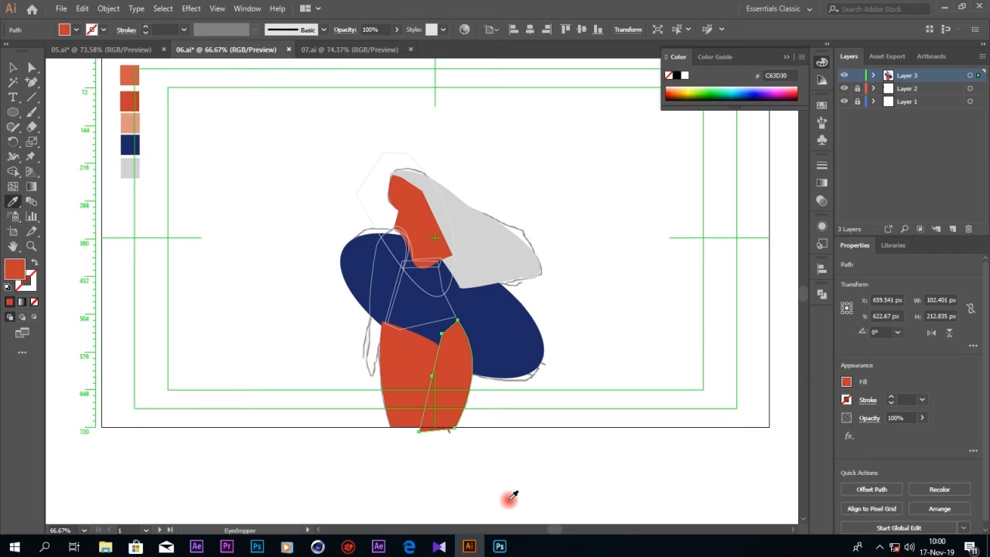
- Fill the hanging arm shape with the lighter orange swatch from the palette's first square
click(28, 68)
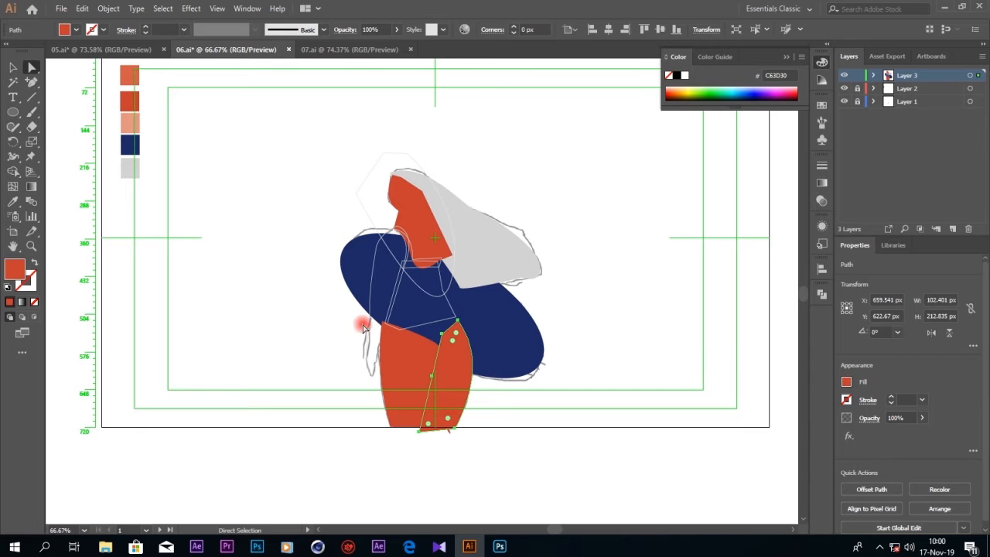
click(371, 312)
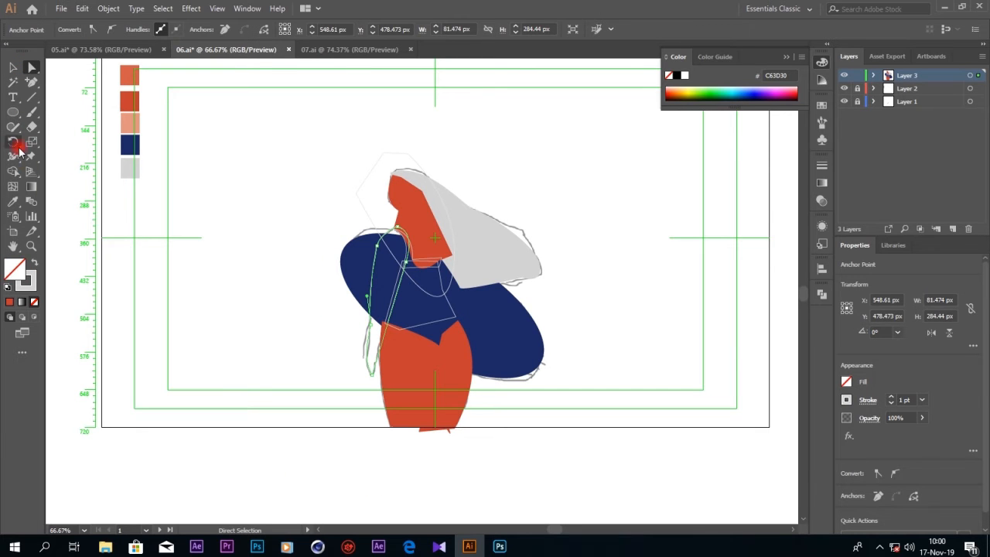
click(12, 200)
click(126, 73)
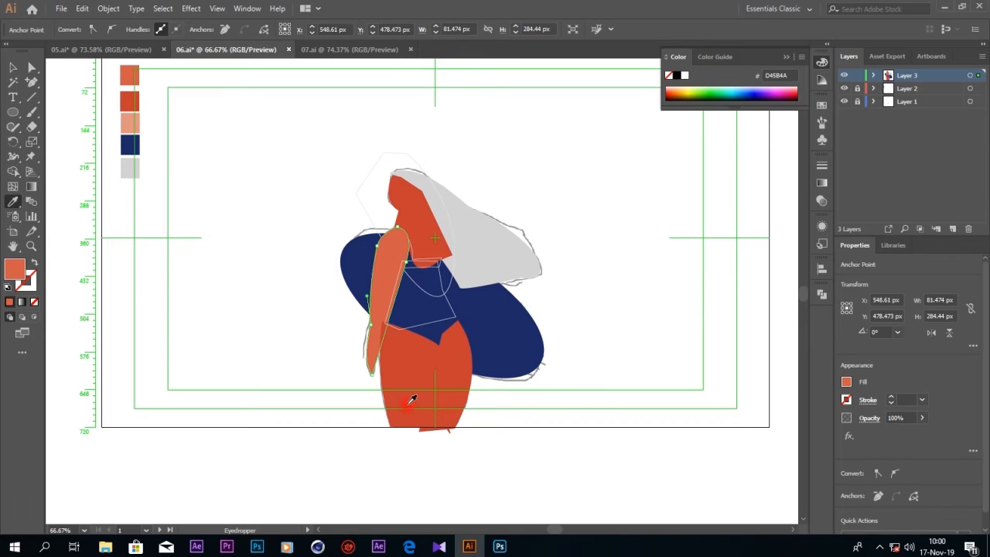
- Refill the front thigh with the lighter orange sampled from the arm
click(10, 68)
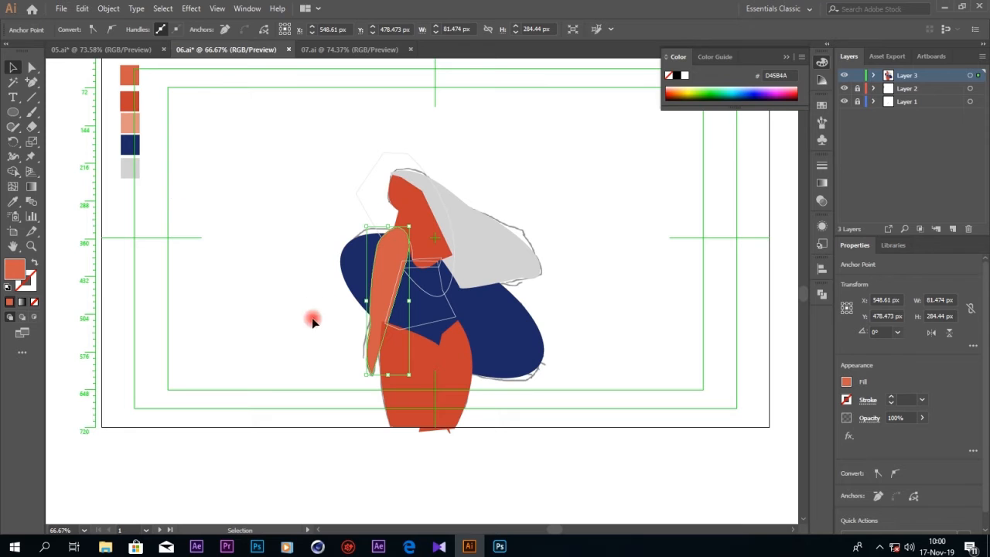
click(419, 405)
click(13, 220)
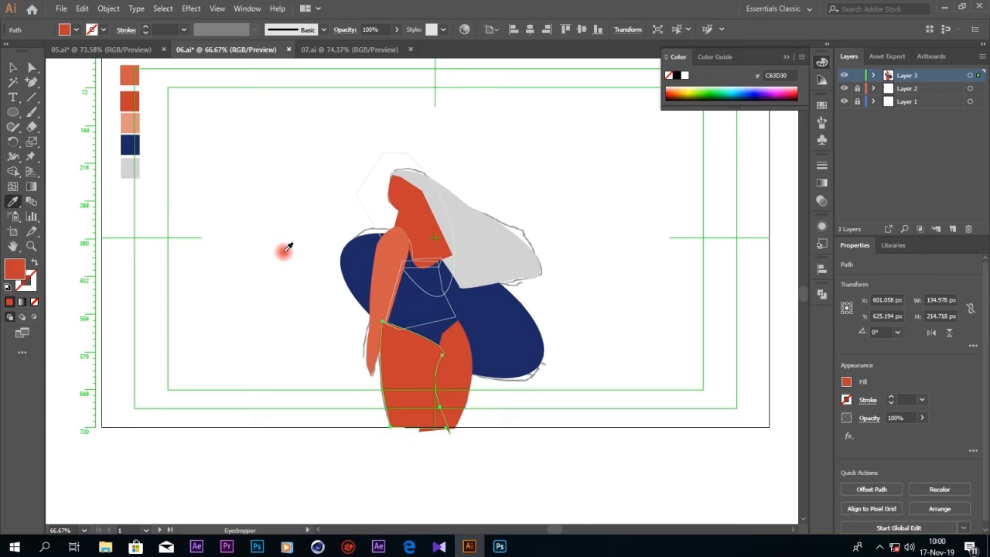
click(396, 261)
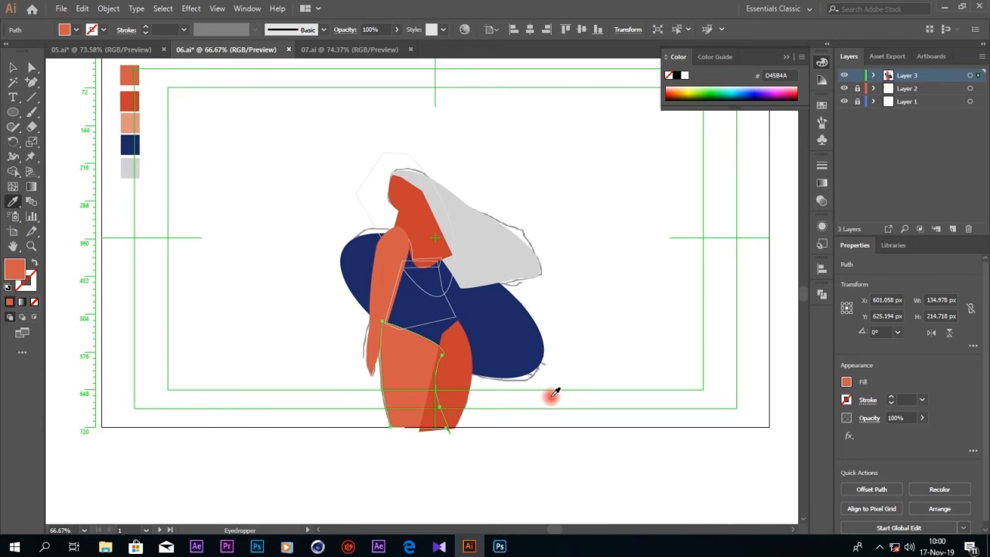
- Fill the torso shape with the dark orange-red palette swatch
scroll(552, 396, down, 2)
scroll(216, 199, up, 2)
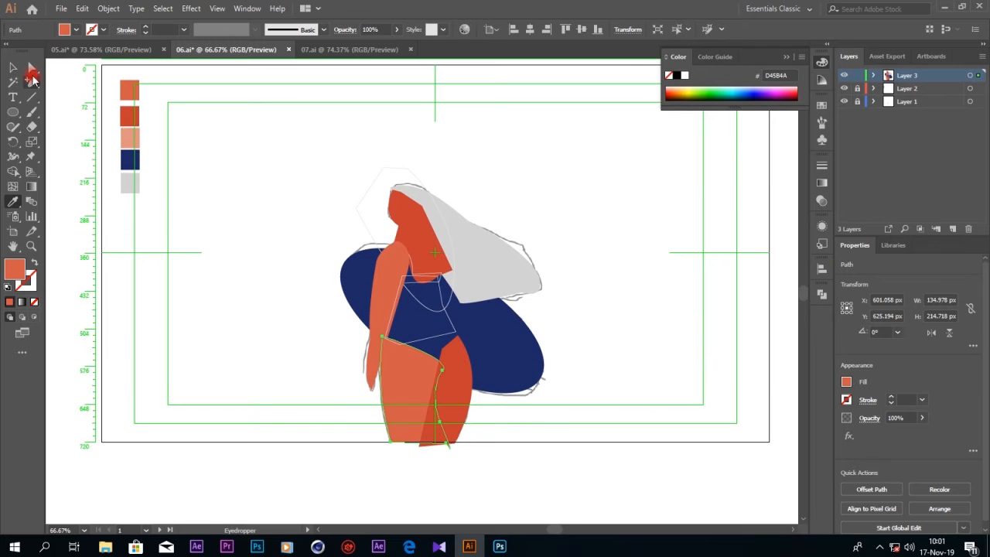
click(13, 68)
click(444, 322)
click(13, 203)
click(129, 116)
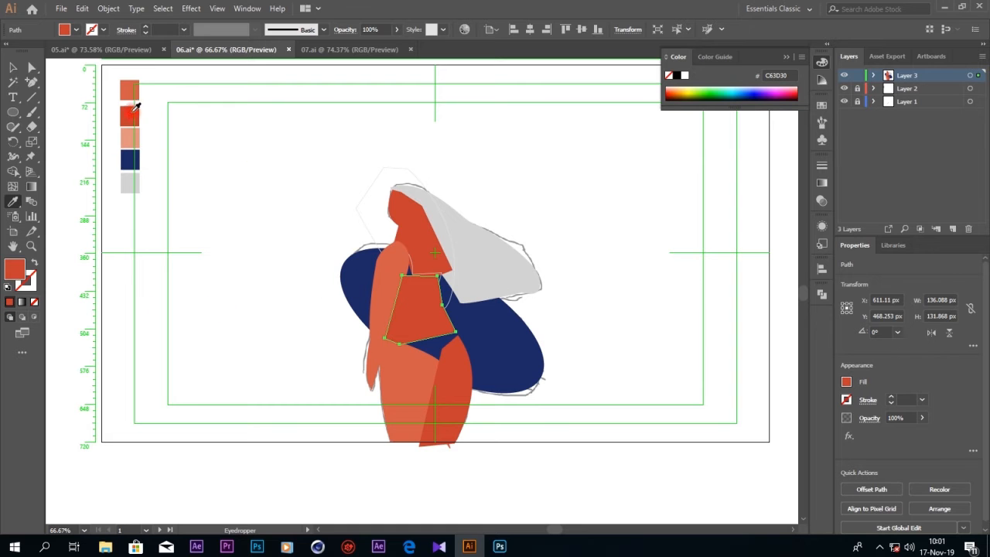
- Fill the bikini top shape with the navy sampled from the artwork near the hips
click(25, 68)
key(ctrl+plus)
key(ctrl+plus)
key(ctrl+plus)
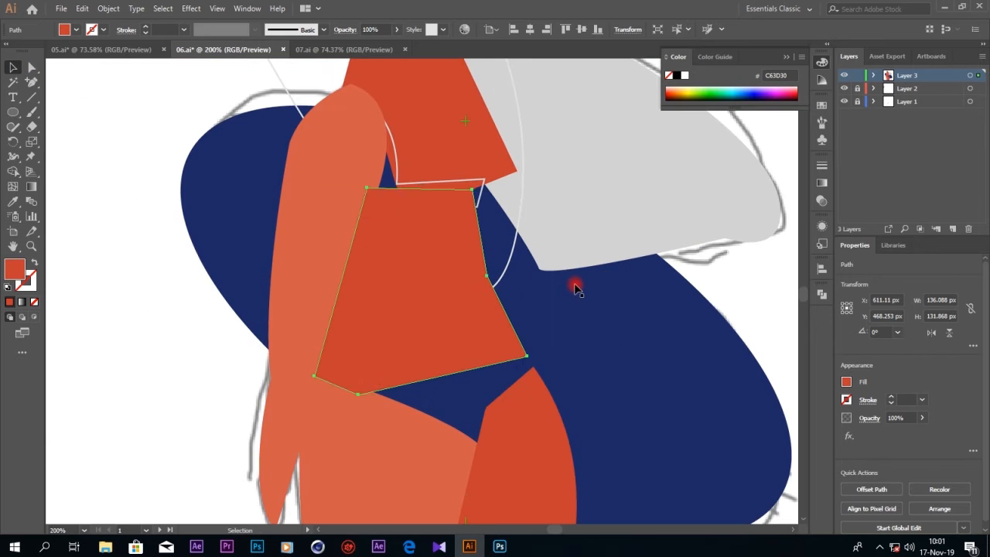
click(394, 156)
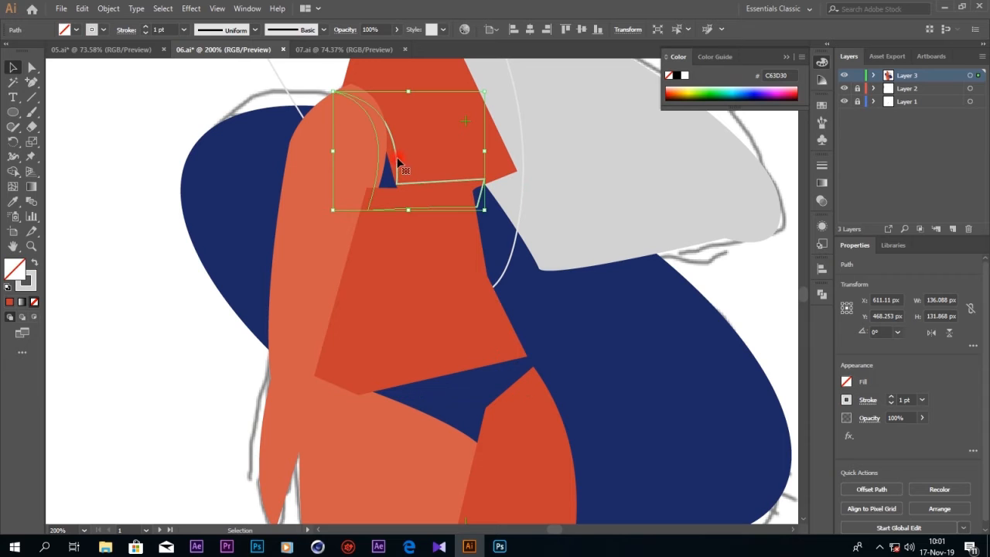
click(13, 203)
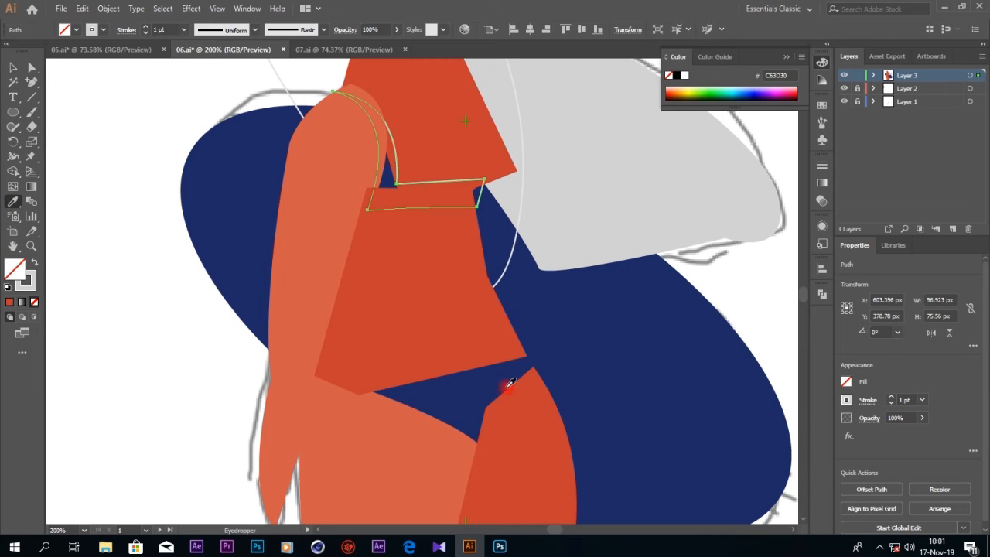
click(472, 394)
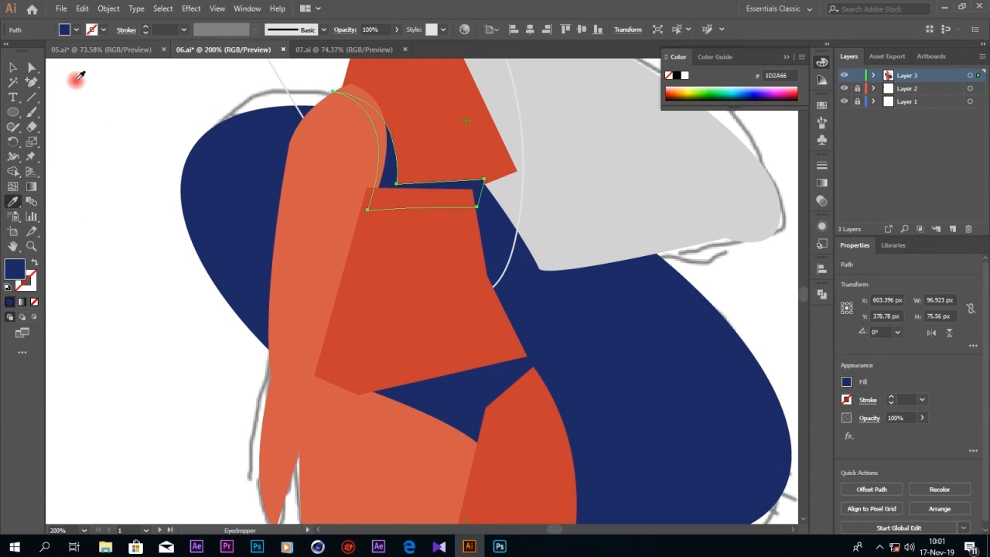
- Bring the navy bikini top and bikini bottom to the front of the layer
click(19, 68)
right_click(401, 184)
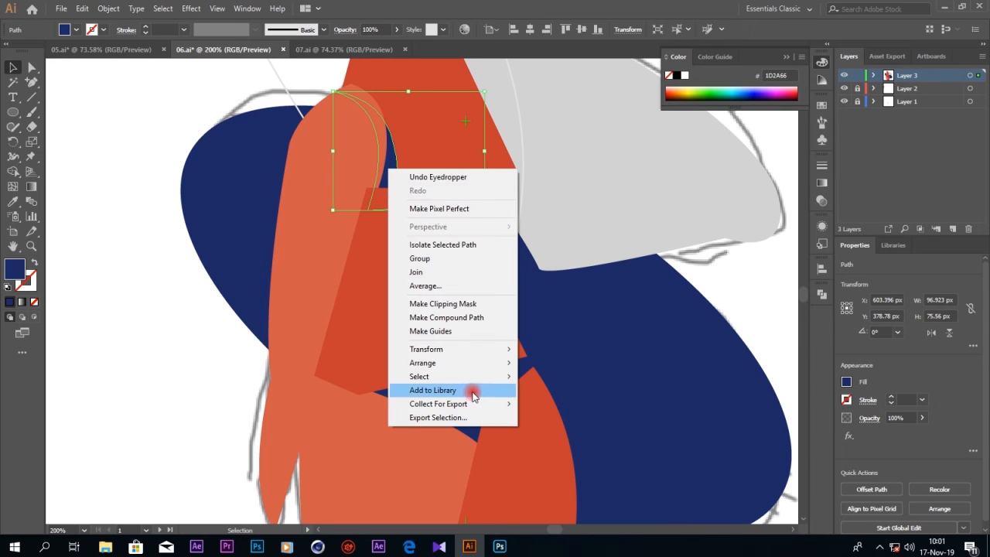
mouse_move(511, 361)
click(560, 363)
right_click(445, 398)
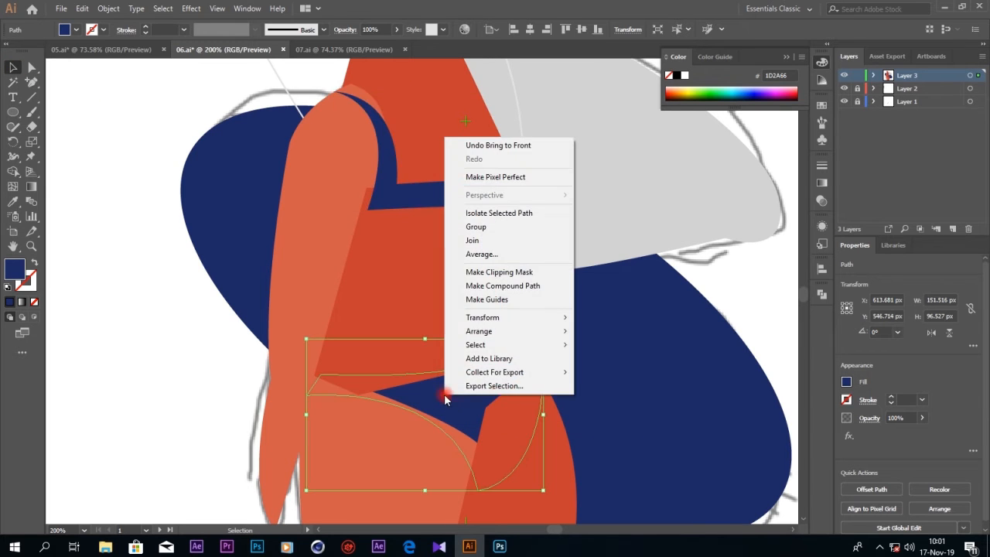
mouse_move(566, 331)
click(621, 335)
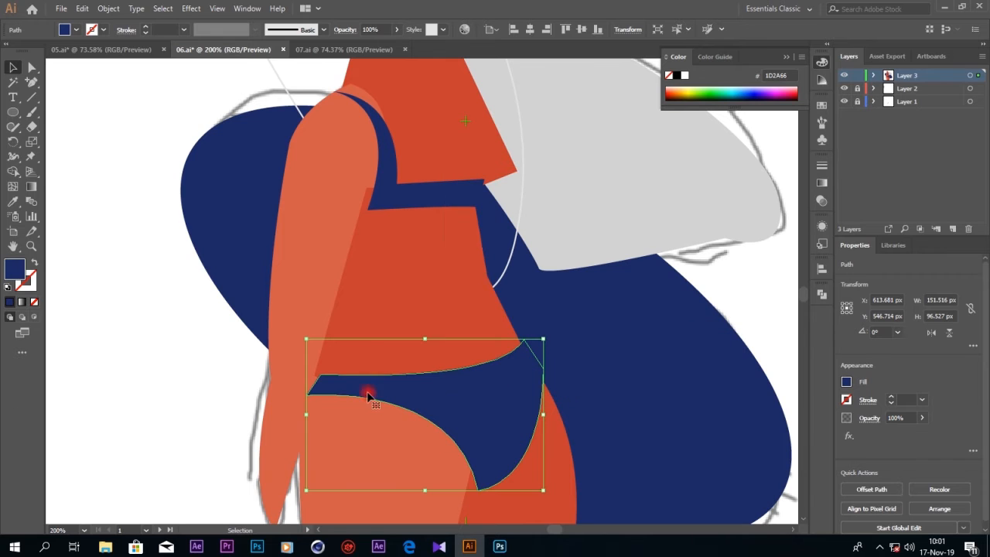
- Send the large navy ellipse to the back of the layer
click(510, 286)
right_click(552, 308)
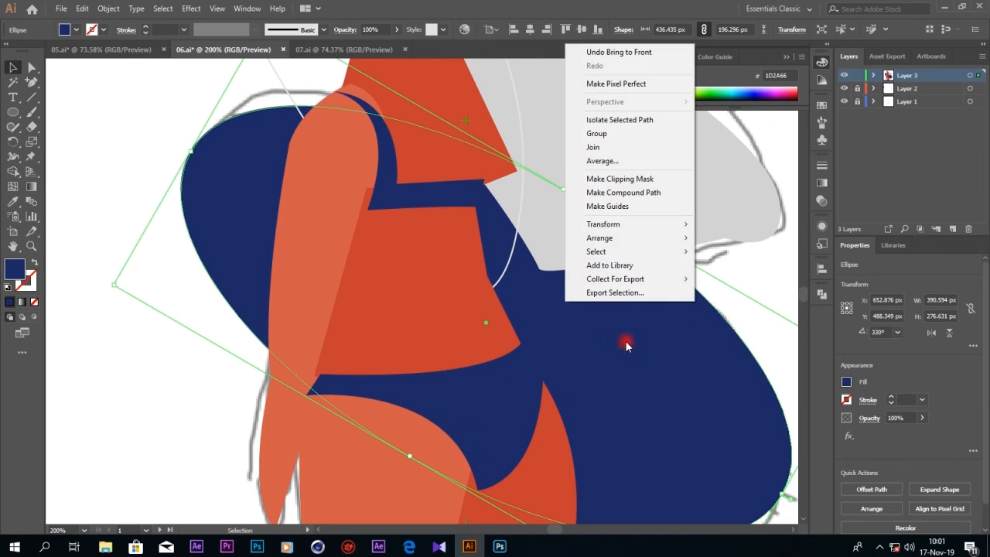
mouse_move(680, 237)
click(753, 270)
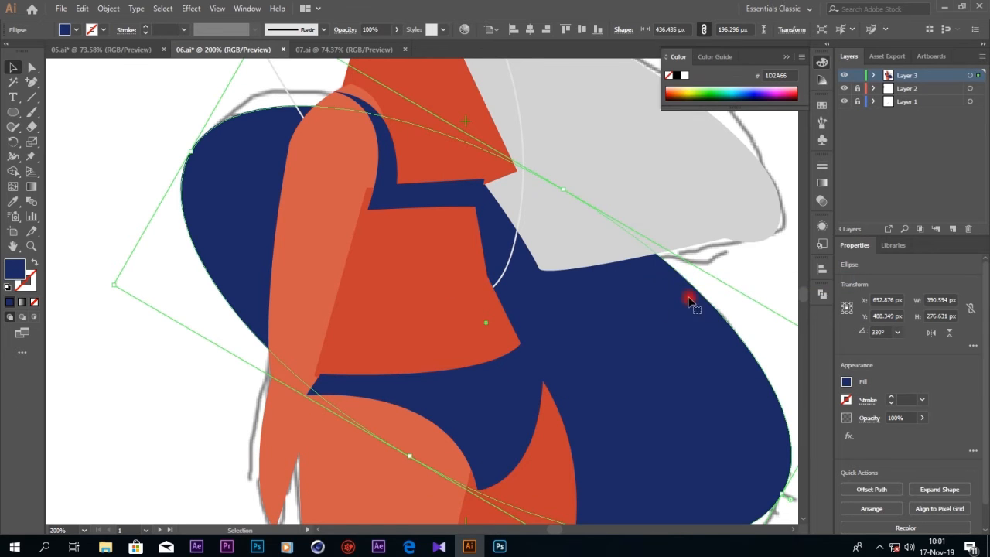
- Bring the grey hair shape to the front, followed by the large unfilled outline around the head
scroll(623, 254, up, 3)
right_click(563, 205)
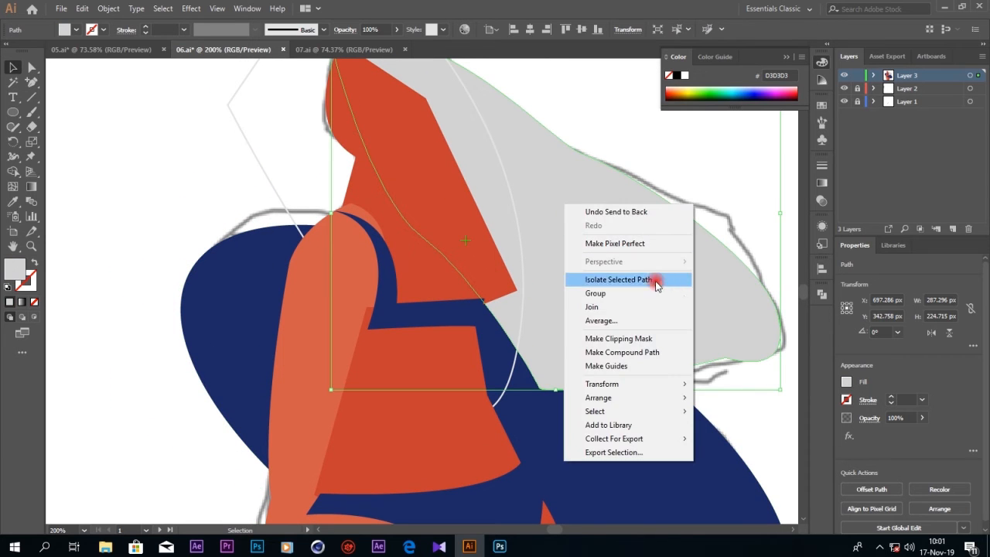
mouse_move(685, 398)
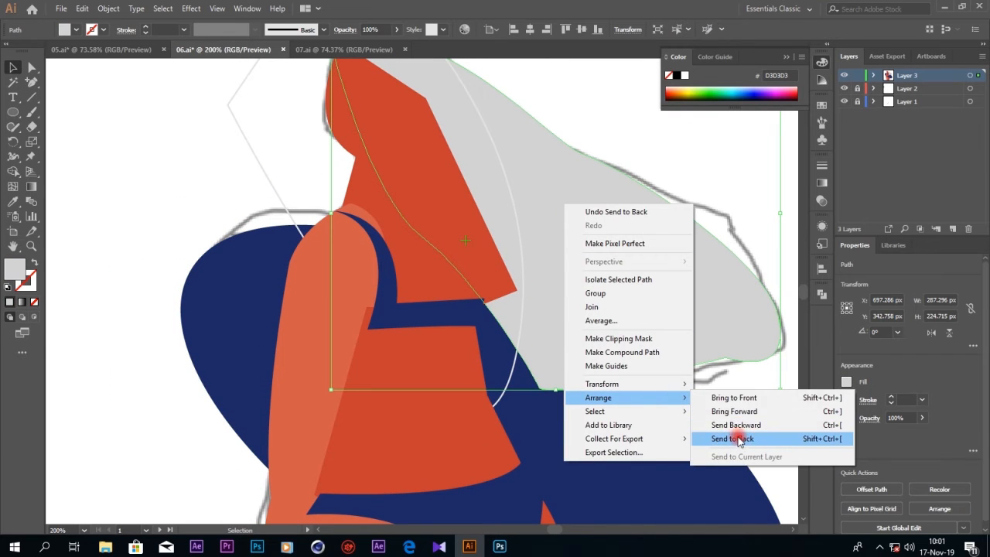
click(738, 399)
scroll(596, 302, up, 2)
right_click(413, 82)
mouse_move(534, 277)
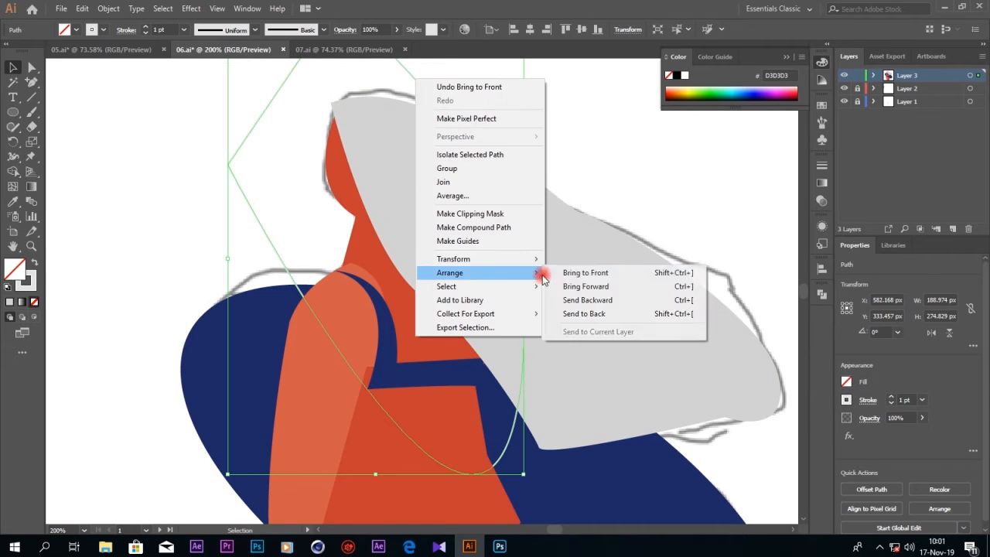
click(592, 274)
- Select the outline, face and hair shapes together, try removing the exposed face and neck area with Shape Builder, and undo that removal
shift+click(430, 242)
shift+click(600, 272)
key(shift+m)
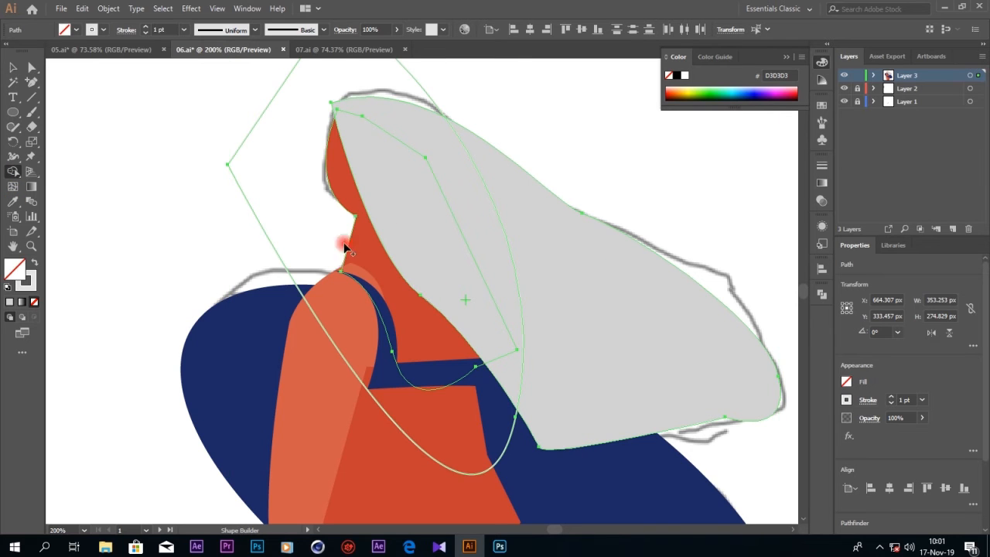
alt+click(367, 261)
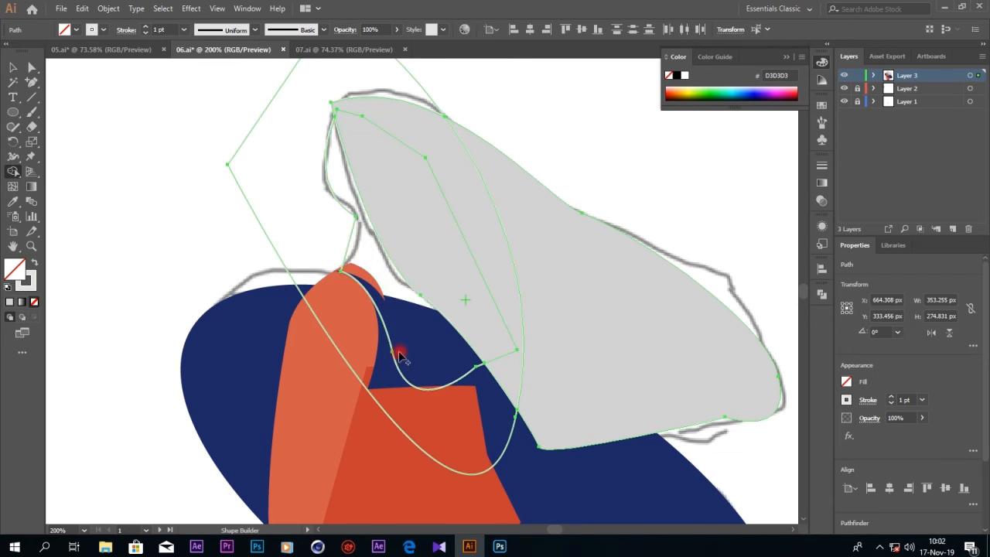
key(ctrl+z)
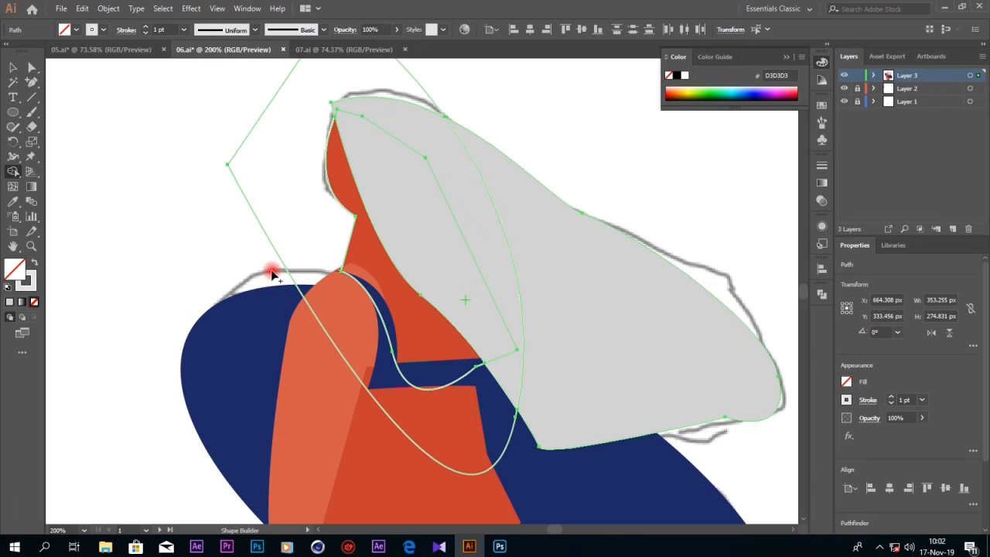
- Delete the portion of the outline that extends outside the face and hair
click(34, 67)
click(235, 162)
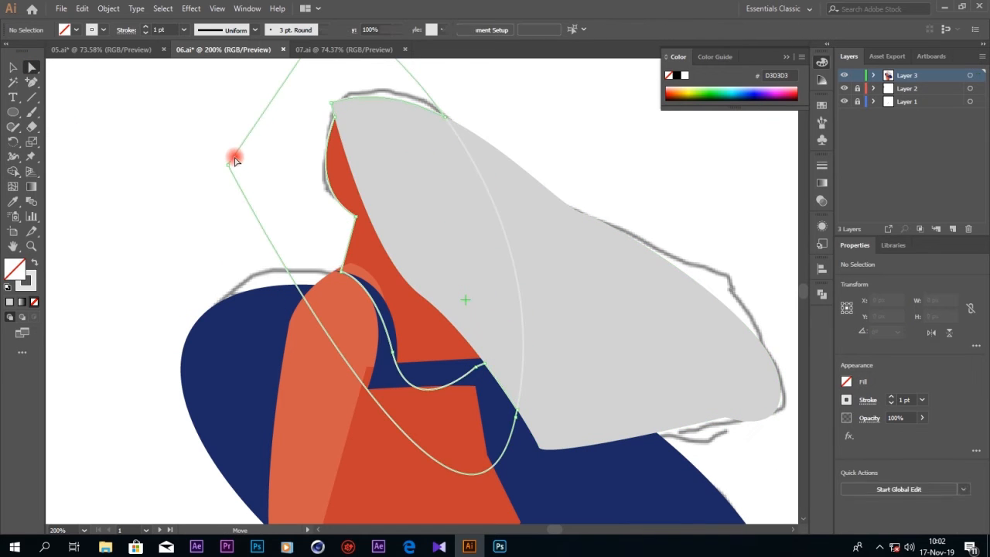
click(493, 316)
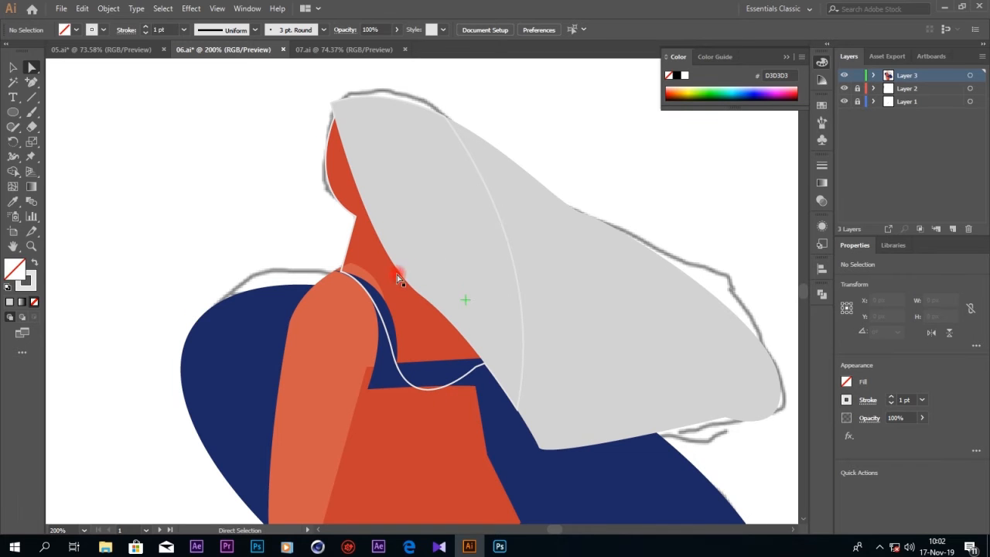
- Split the grey hair and head outline shapes with Shape Builder and delete the part covering the face and neck
click(495, 257)
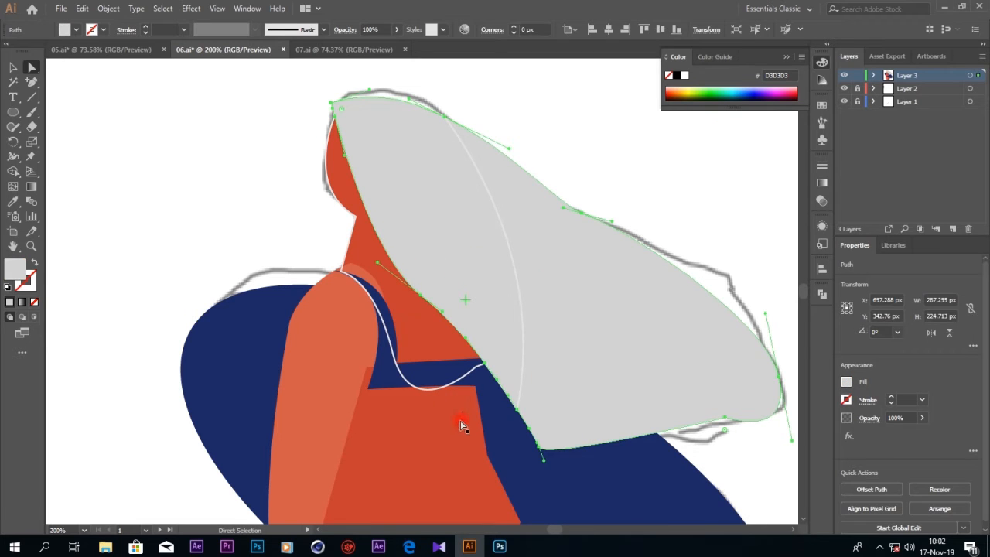
click(462, 383)
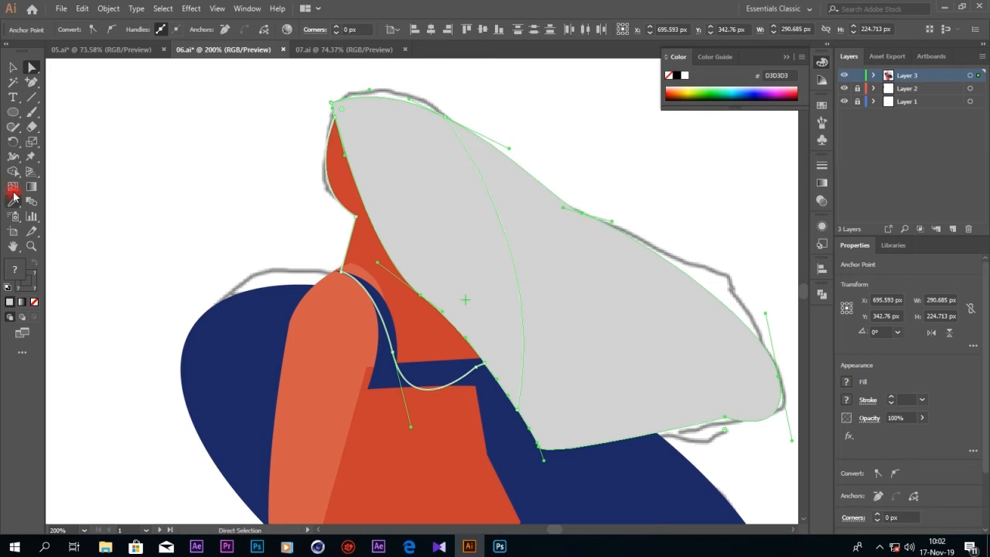
click(13, 171)
click(373, 300)
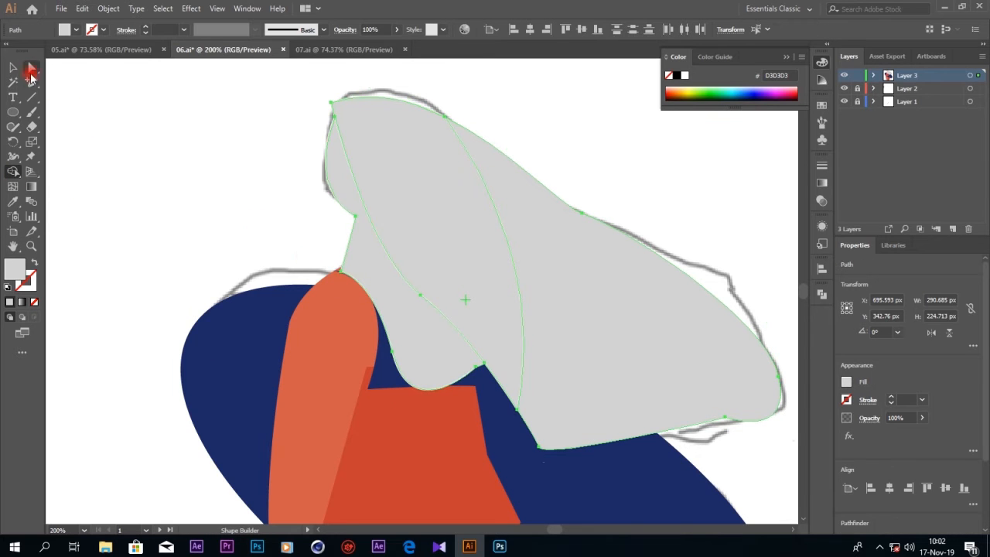
click(15, 68)
click(240, 220)
click(349, 239)
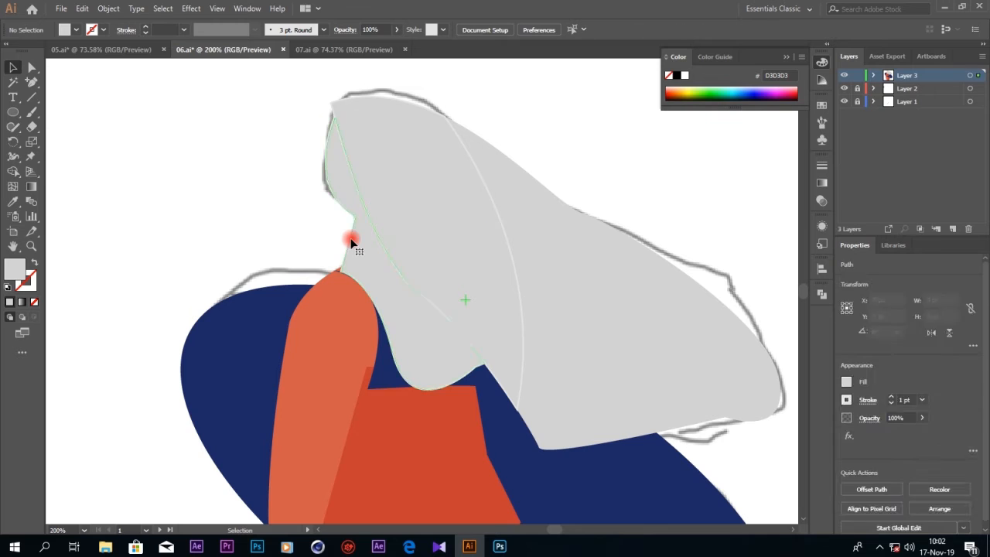
key(Delete)
- Give the unfilled front hair section a light grey E5E3E3 fill and no stroke
click(456, 218)
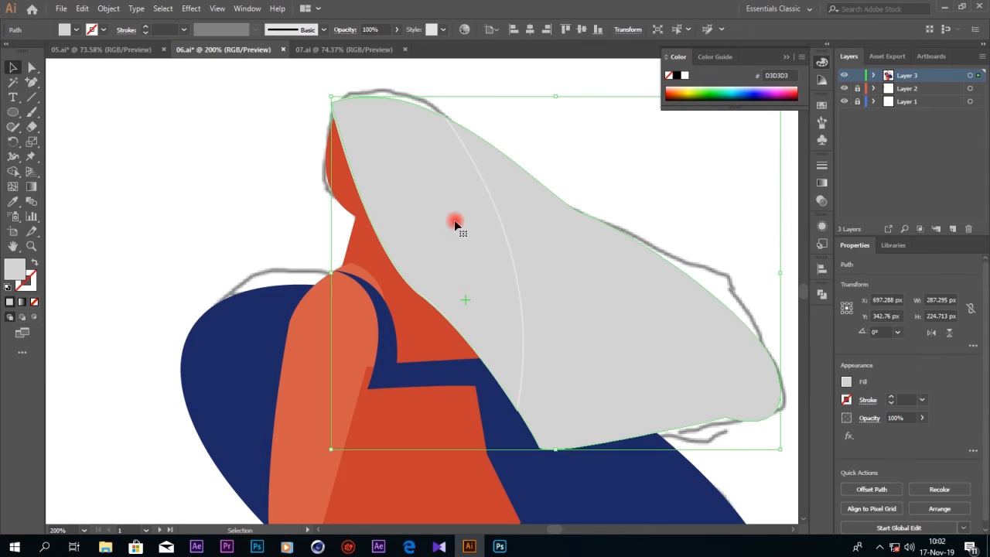
click(514, 267)
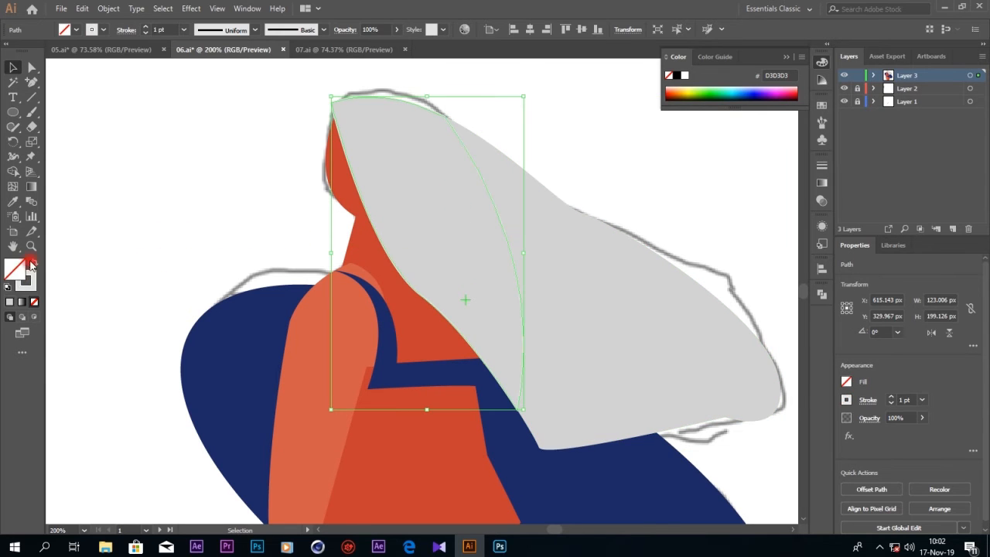
click(31, 263)
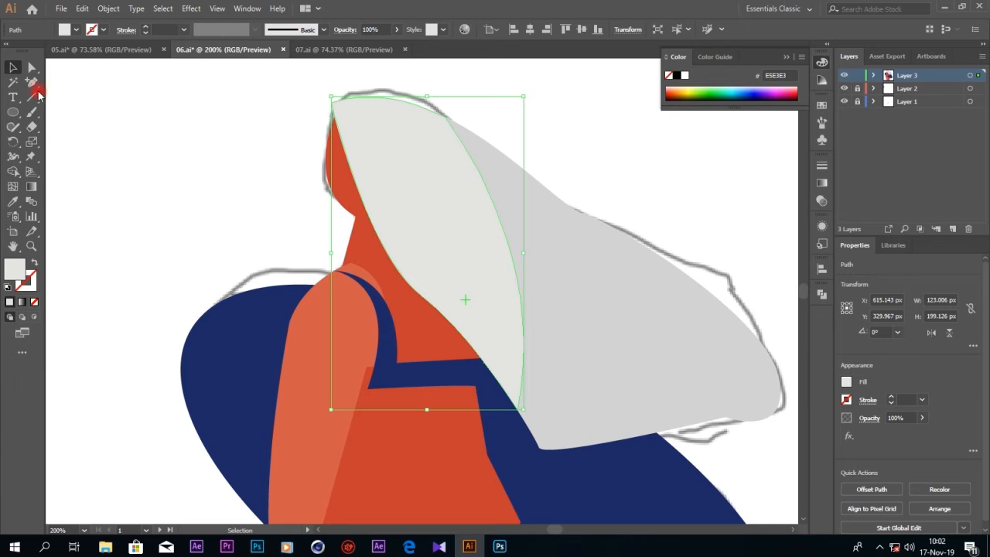
- Add an anchor point on the light hair section's front edge and reshape it to meet the jaw and follow the face
click(36, 90)
click(365, 213)
click(592, 291)
click(368, 218)
click(33, 69)
drag(367, 212, 356, 216)
drag(335, 181, 321, 172)
click(454, 247)
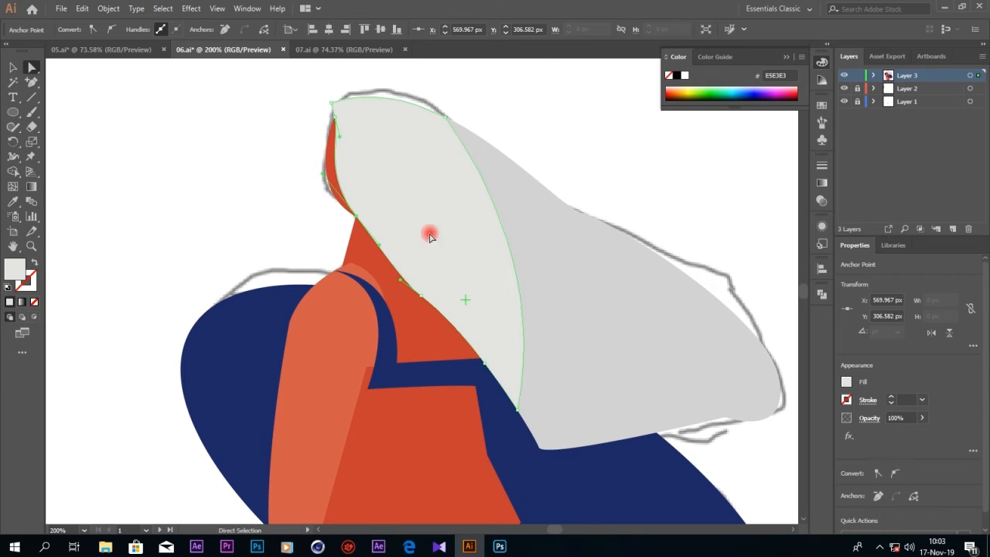
click(335, 125)
drag(335, 118, 344, 144)
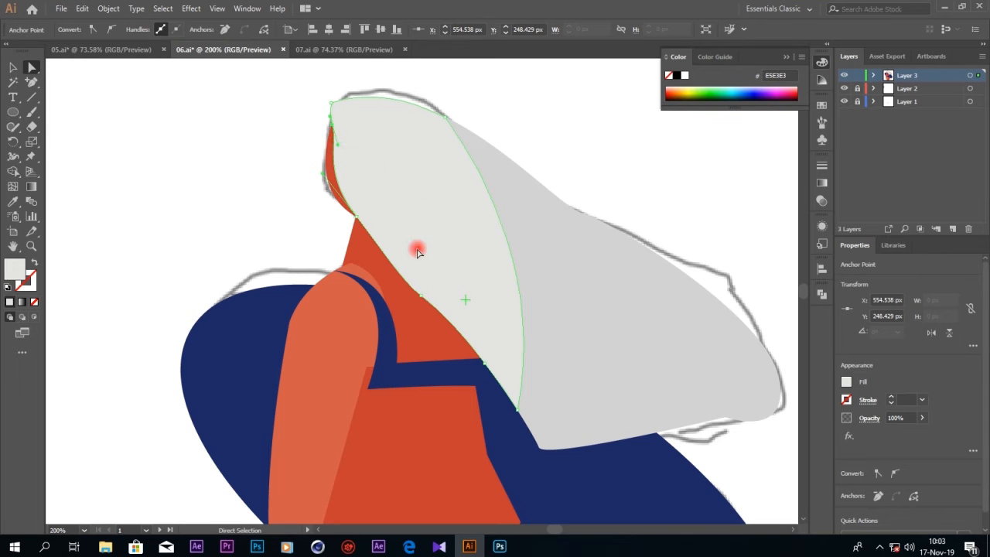
- Bring the light orange arm shape to the front
scroll(408, 326, down, 1)
click(380, 368)
click(412, 289)
click(354, 300)
scroll(420, 393, down, 2)
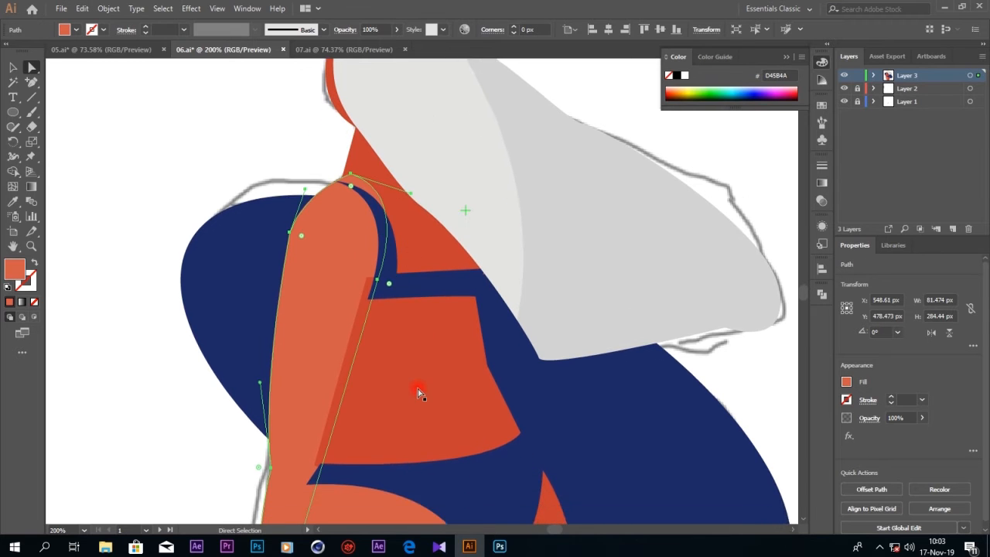
click(421, 266)
click(349, 283)
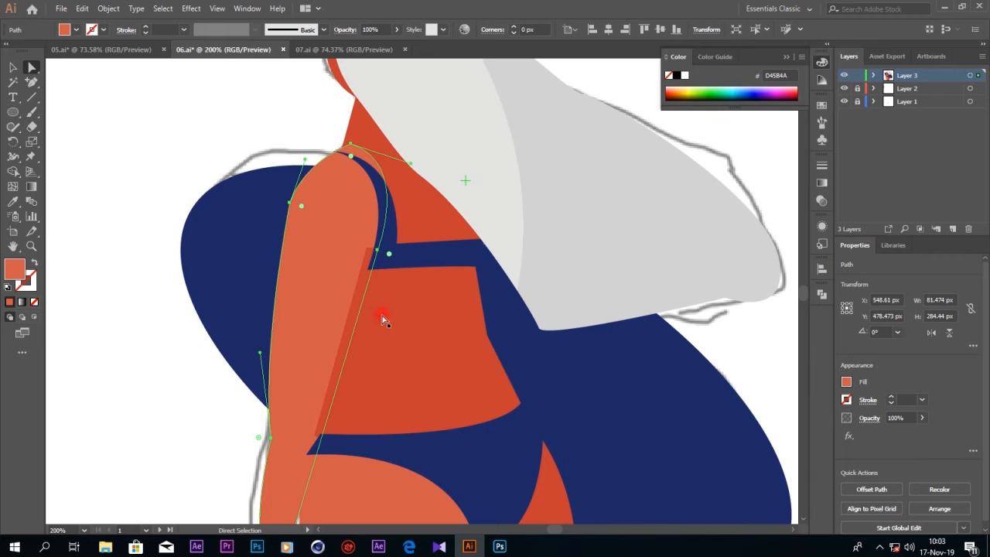
right_click(327, 265)
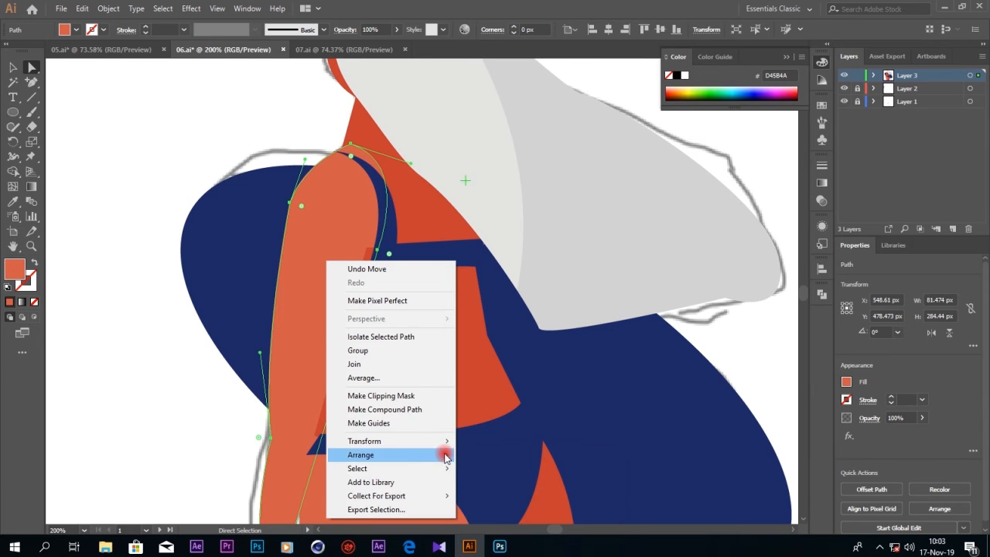
mouse_move(435, 453)
click(503, 455)
- Bring the navy top's strap shape forward so it sits over the arm
right_click(392, 232)
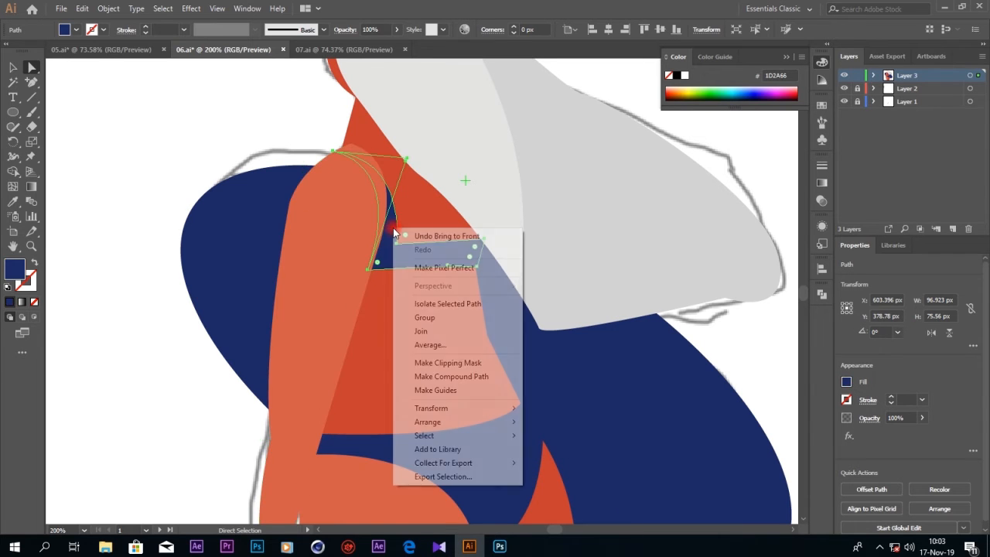
mouse_move(477, 422)
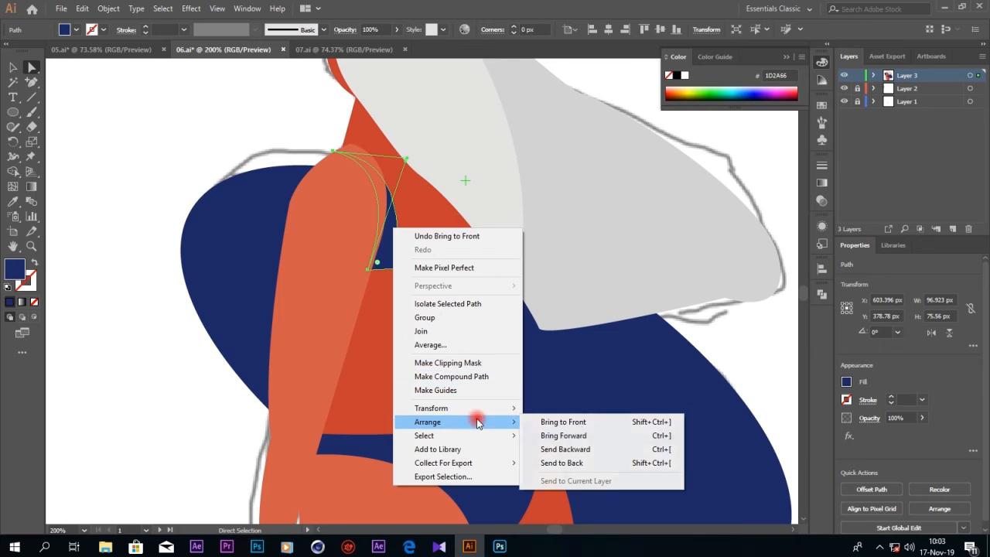
click(572, 436)
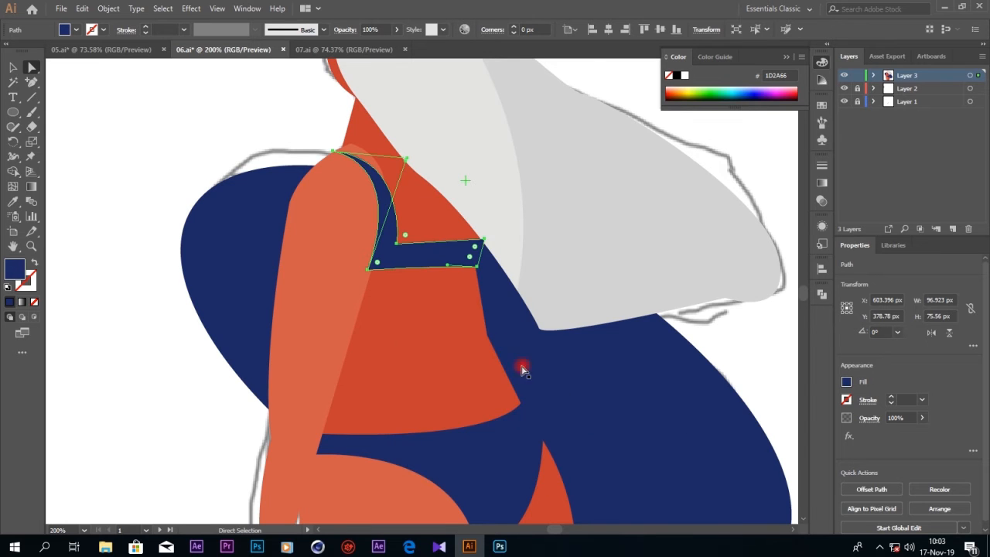
- Move the arm's top anchor point onto the base of the neck and lengthen its curve handle to widen the shoulder
click(348, 140)
key(ctrl+plus)
key(ctrl+plus)
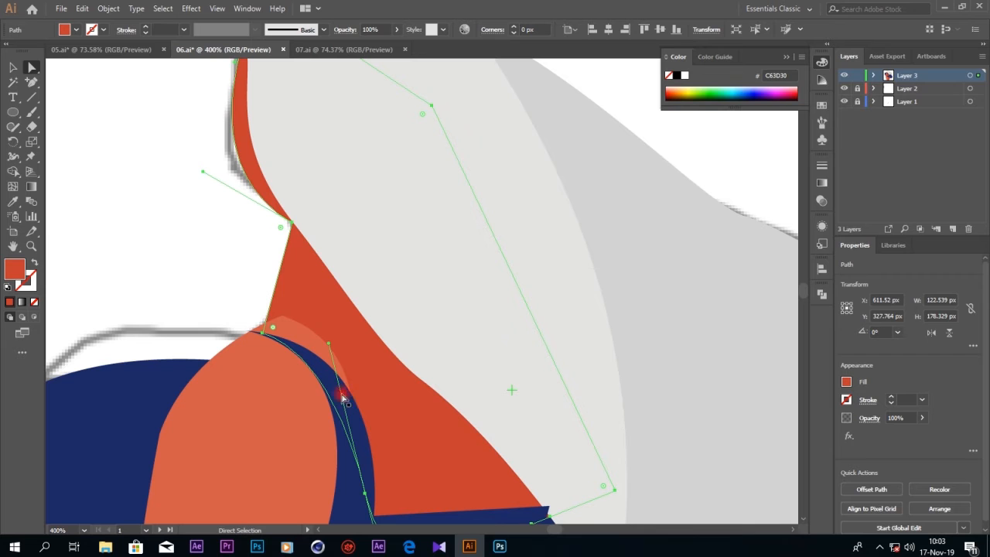
click(283, 334)
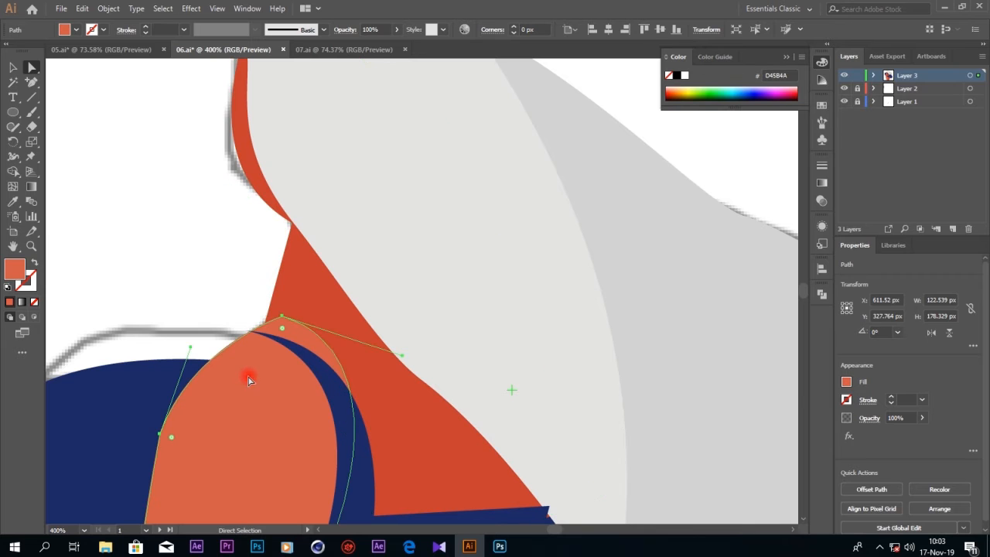
click(268, 314)
drag(268, 313, 263, 317)
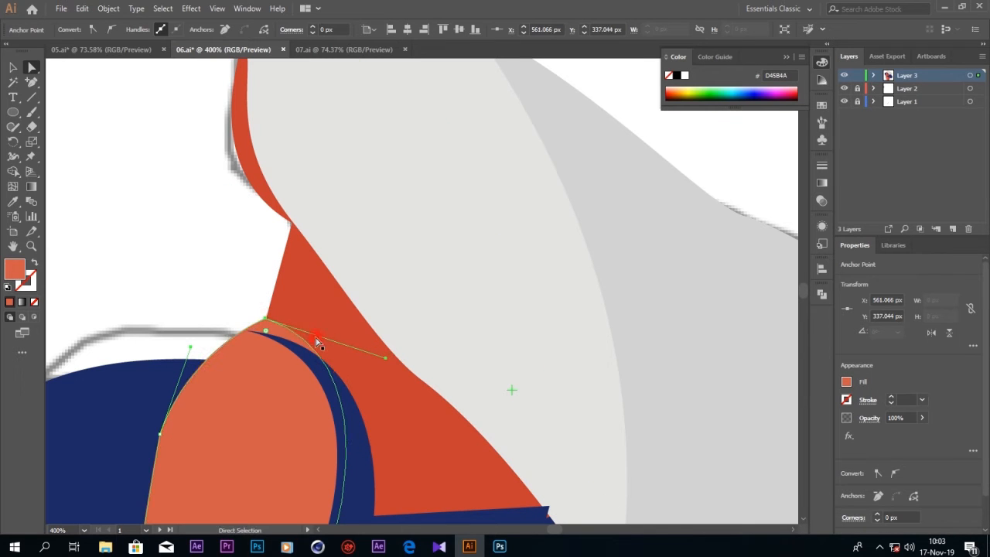
drag(381, 360, 448, 388)
click(237, 296)
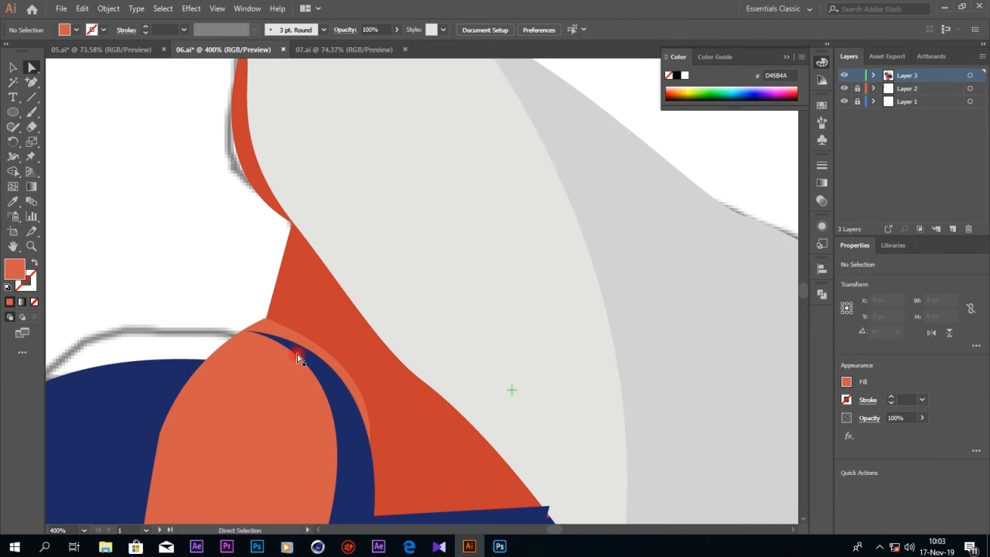
- Move the navy strap's lower underarm corner onto the edge where the arm meets the torso
click(262, 346)
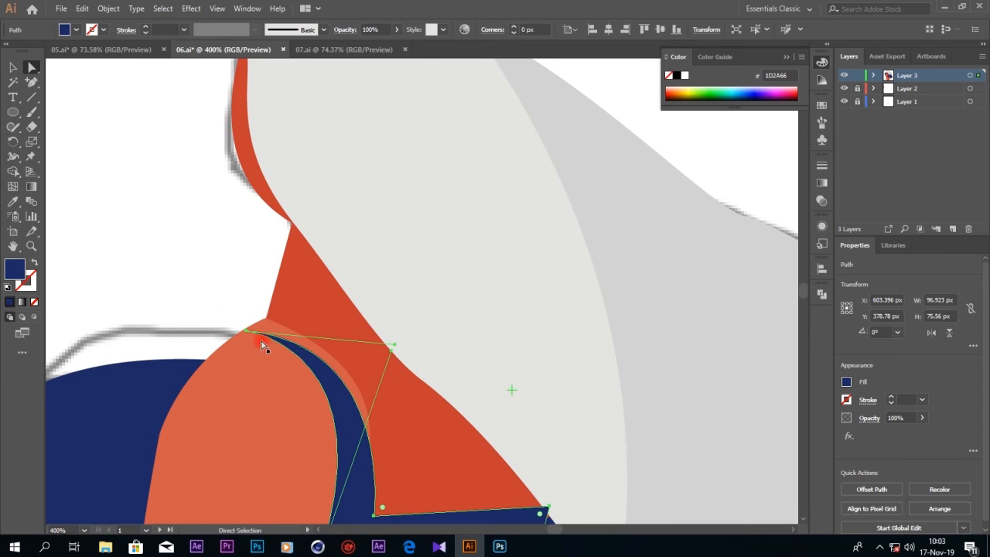
click(223, 269)
scroll(252, 325, down, 3)
click(348, 309)
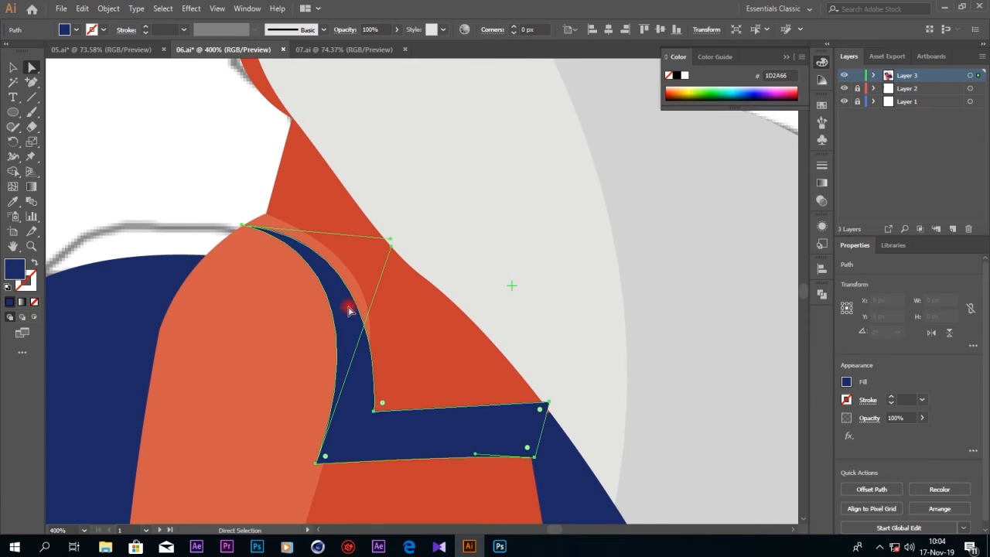
scroll(345, 460, down, 2)
click(317, 404)
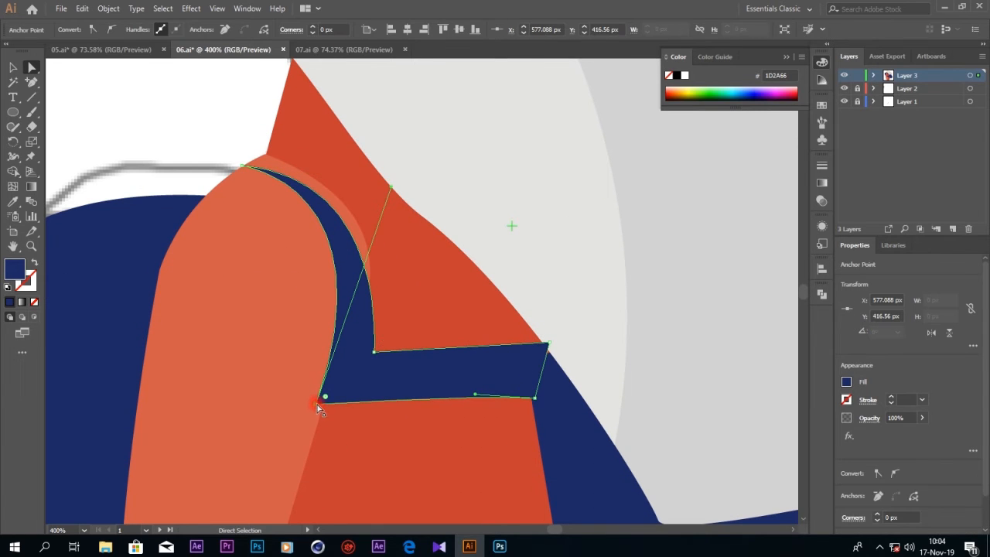
drag(317, 404, 321, 410)
- Arch the navy strap's upper curve over the shoulder and round its inner corner to about 3.58 px
click(374, 350)
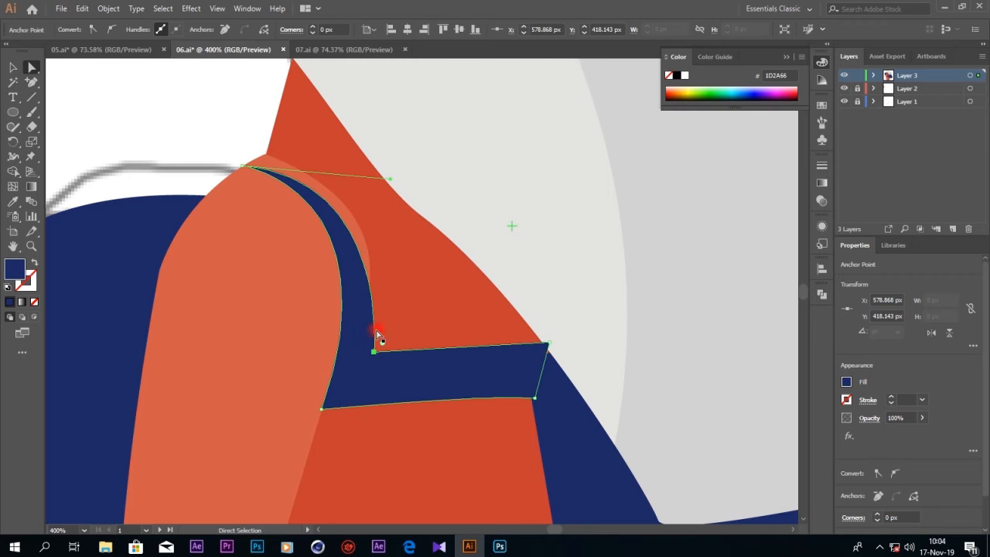
drag(389, 181, 400, 131)
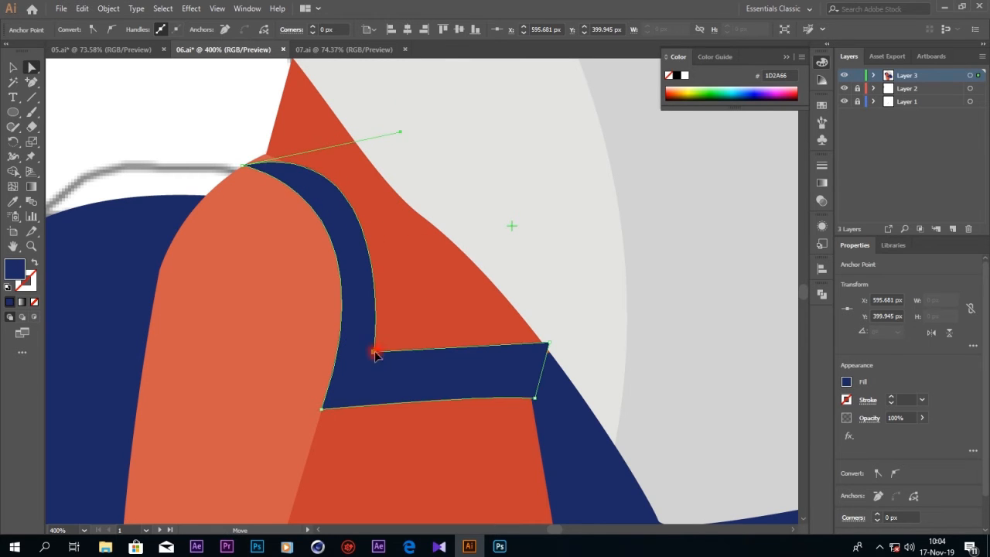
drag(391, 343, 394, 347)
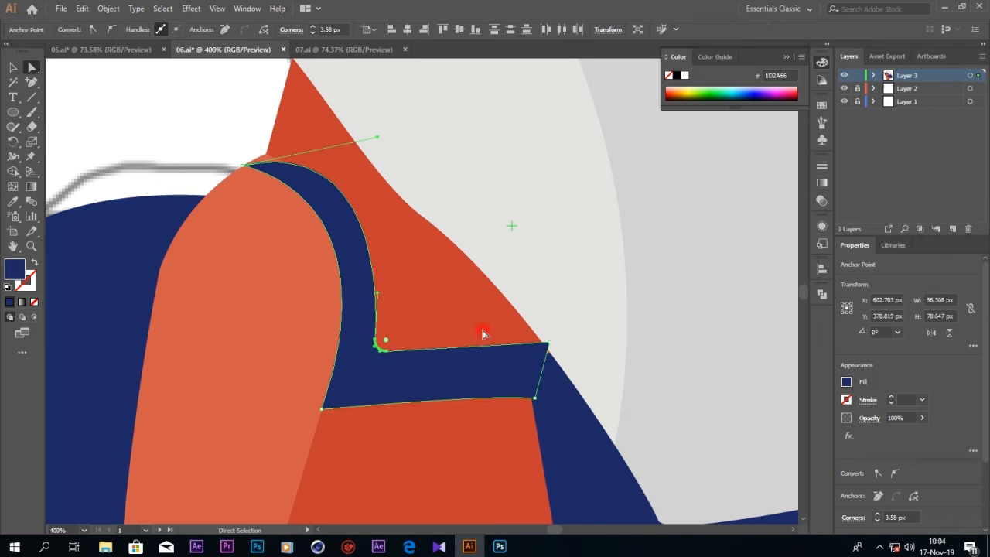
- Bring the light grey front hair section to the front
scroll(484, 334, down, 2)
click(568, 239)
right_click(564, 250)
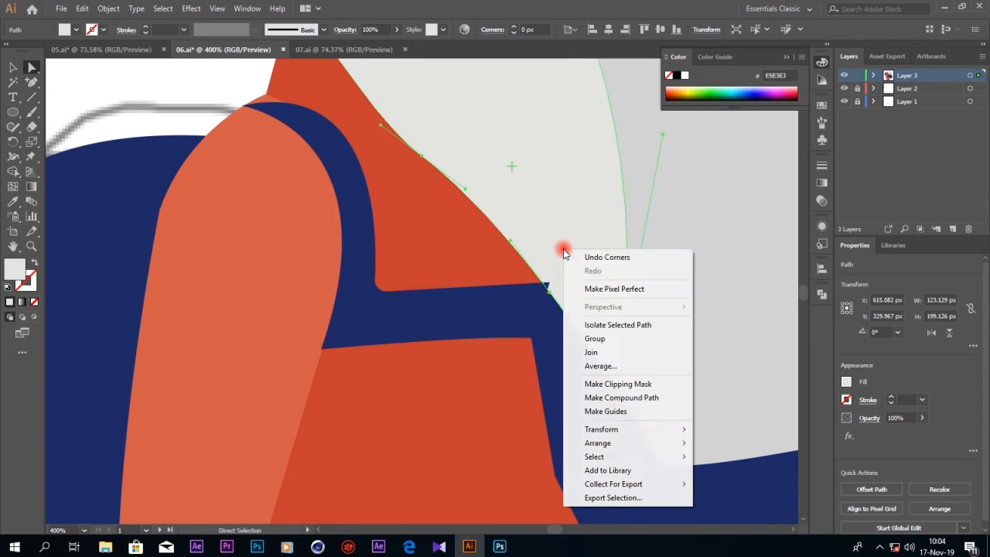
mouse_move(620, 446)
click(744, 444)
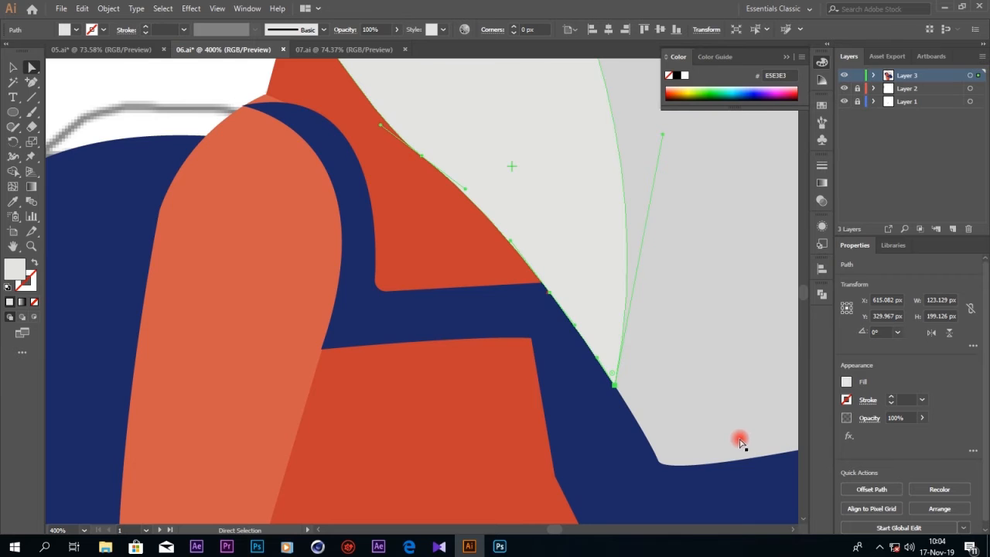
- Extend the chest end of the navy top under the hair by moving its upper and lower corner points outward
scroll(458, 291, up, 3)
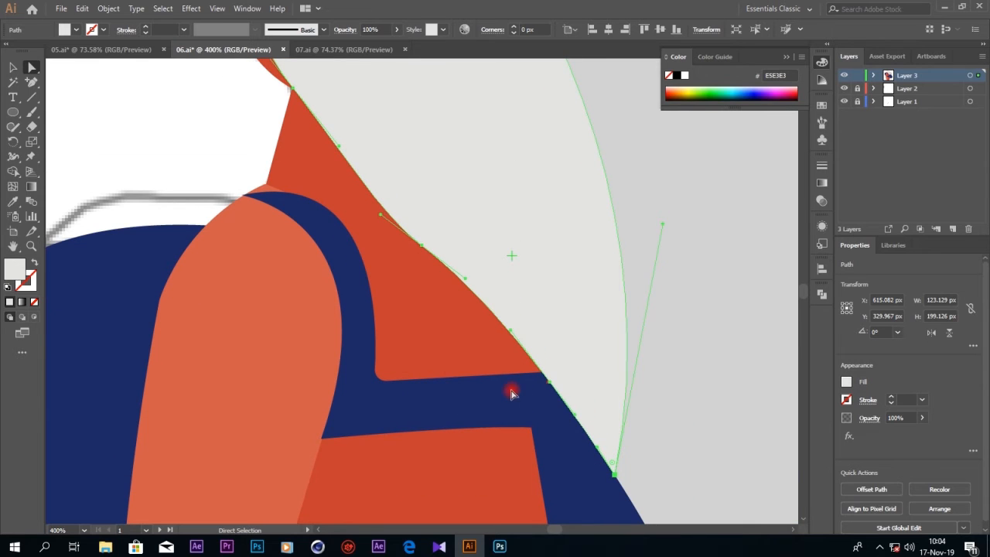
click(511, 393)
drag(535, 428, 549, 426)
key(ctrl+z)
click(535, 429)
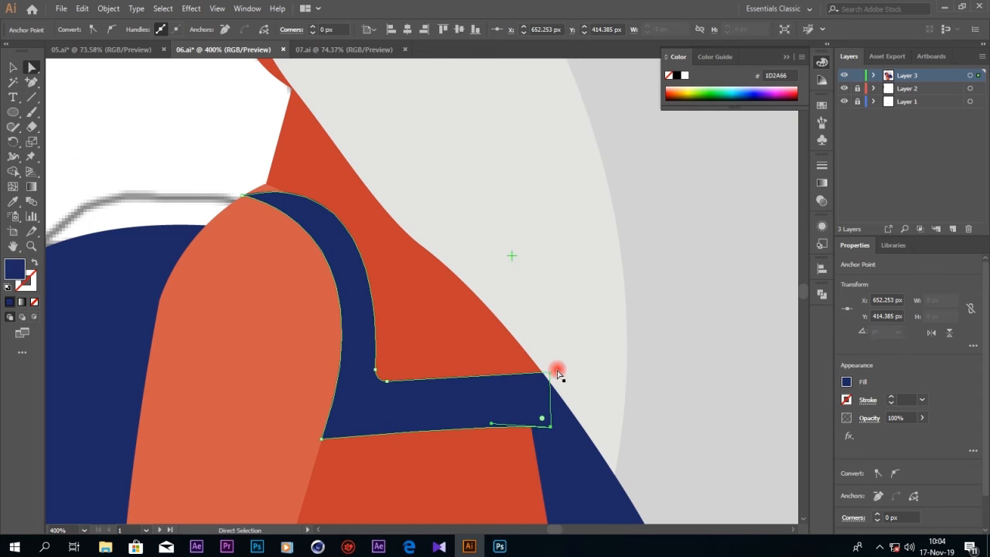
drag(550, 373, 553, 368)
scroll(423, 338, down, 3)
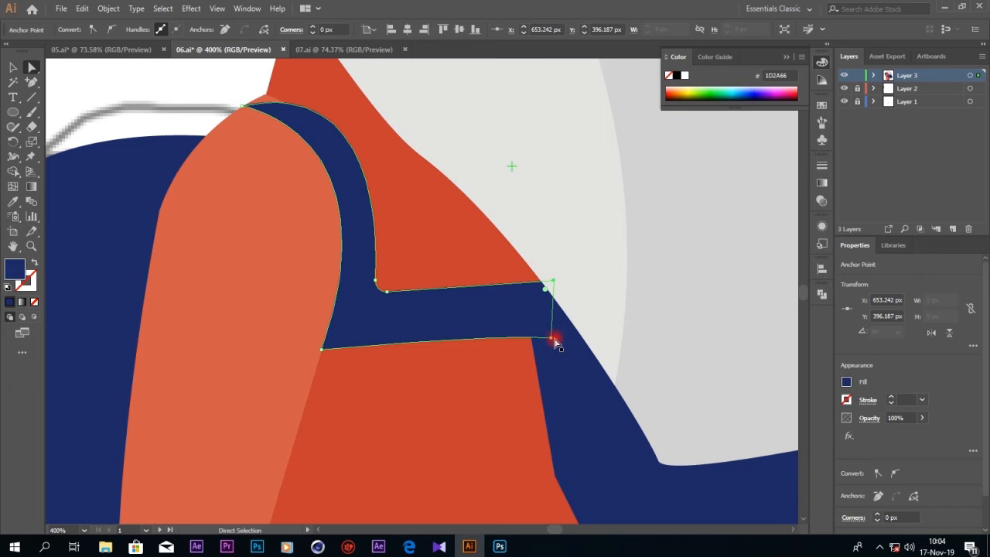
drag(551, 338, 583, 326)
drag(553, 280, 575, 274)
- Reshape the light grey hair section's lower end into a longer point hanging over the navy top and back
click(623, 372)
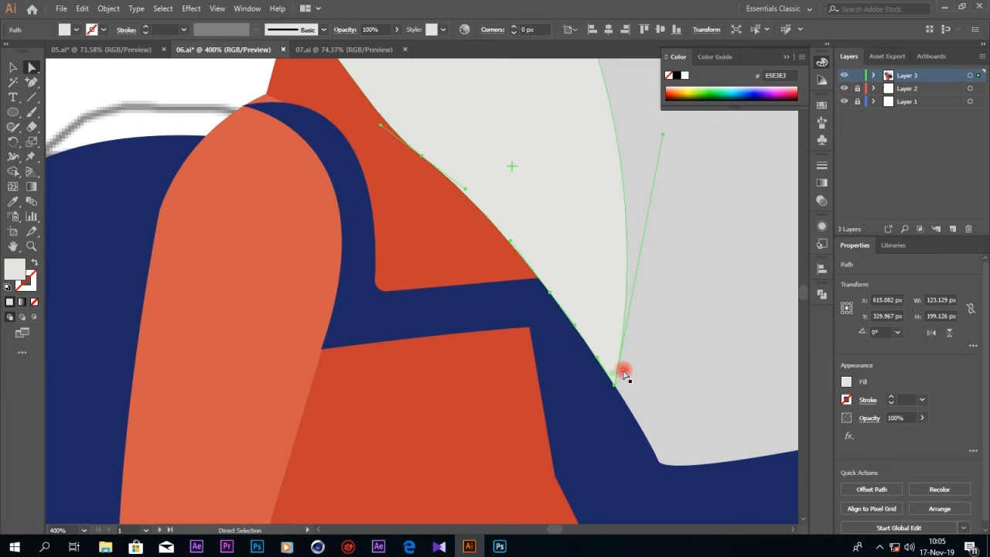
drag(613, 386, 589, 413)
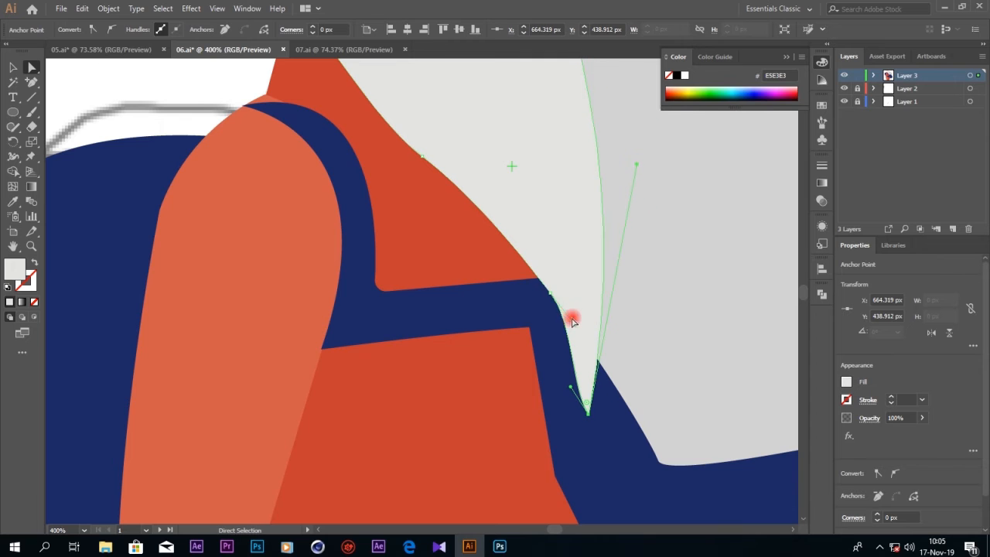
drag(550, 296, 516, 313)
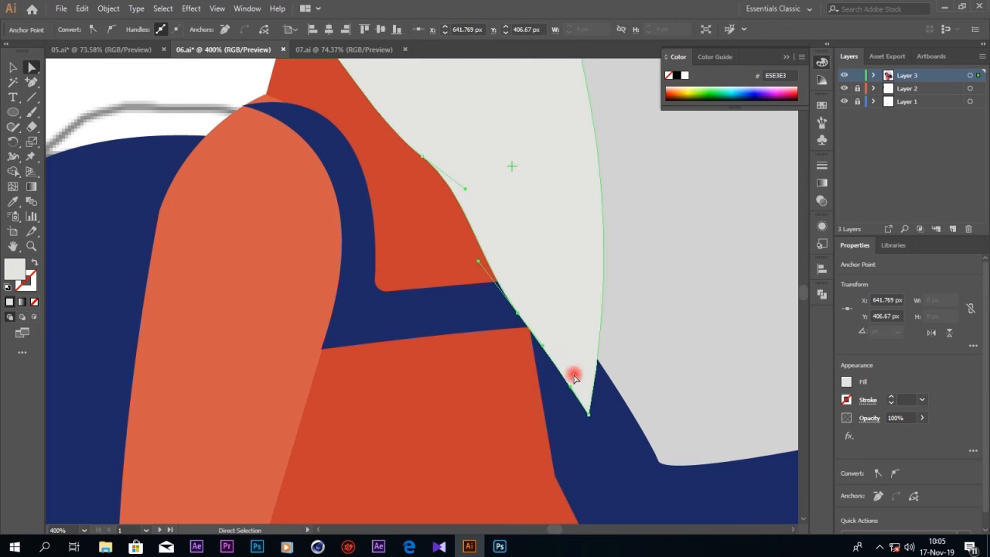
drag(586, 416, 568, 446)
- Move the darker grey hair's lower corner and edge anchor toward the torso to follow the light hair section
scroll(663, 376, down, 3)
click(667, 338)
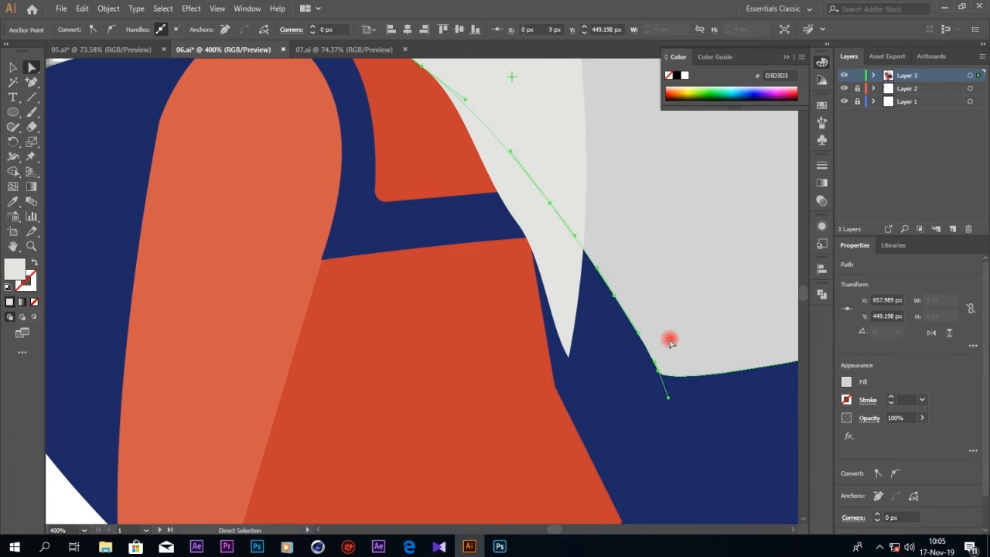
drag(658, 375, 572, 422)
drag(616, 300, 527, 207)
scroll(634, 306, up, 3)
scroll(651, 307, down, 5)
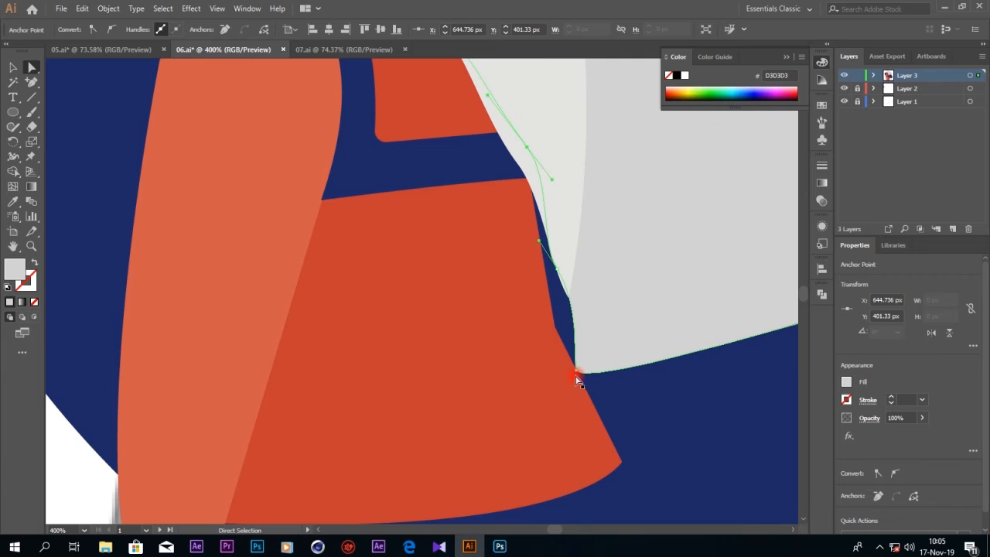
- Move the darker grey hair's lower corner anchor away from the torso's side and adjust its handle to straighten the edge above
drag(577, 375, 610, 382)
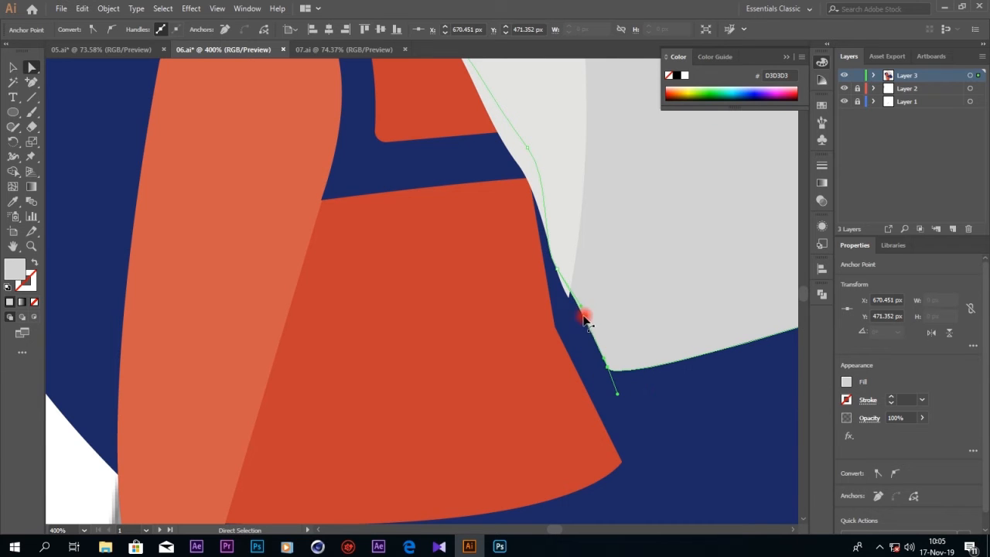
drag(580, 310, 572, 311)
click(641, 404)
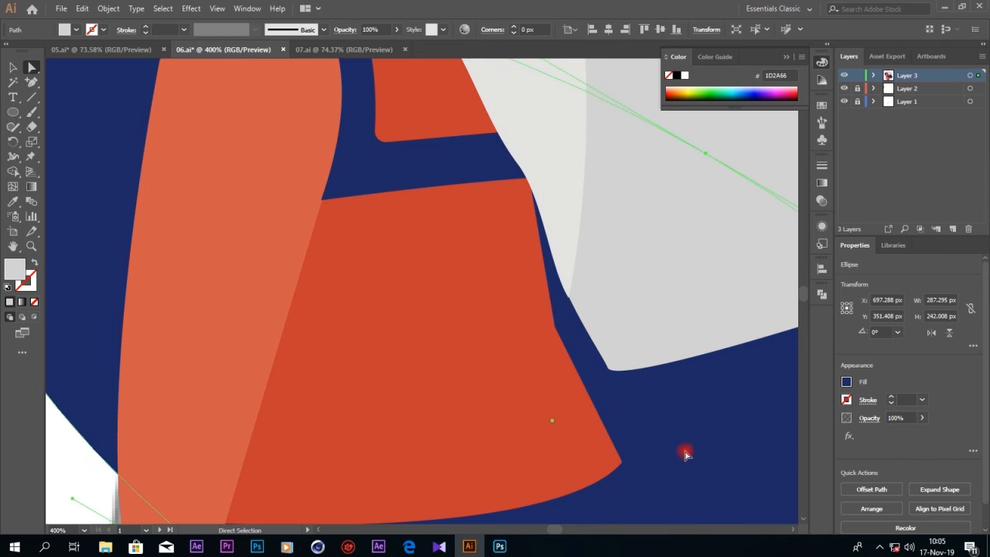
- Reshape the navy bikini bottom's leg opening by raising its lowest anchor and pulling its handle toward the front hip for a smoother curve
key(ctrl+minus)
key(ctrl+minus)
key(ctrl+minus)
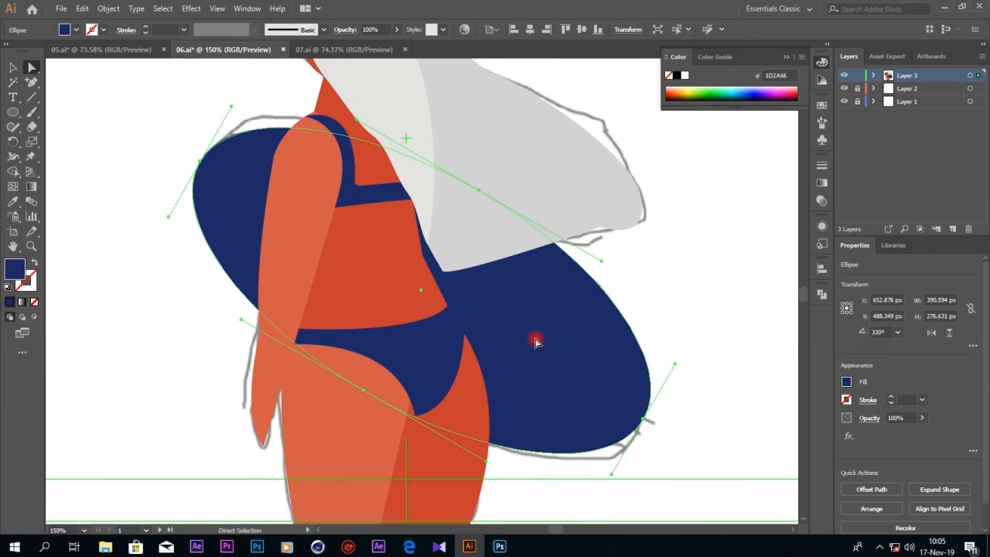
scroll(534, 344, down, 3)
click(466, 330)
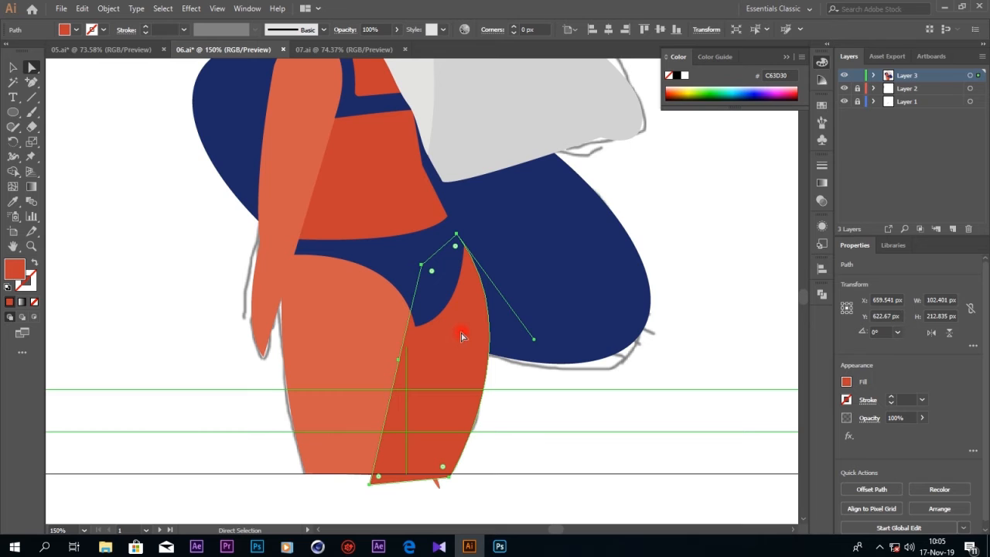
click(380, 322)
click(427, 282)
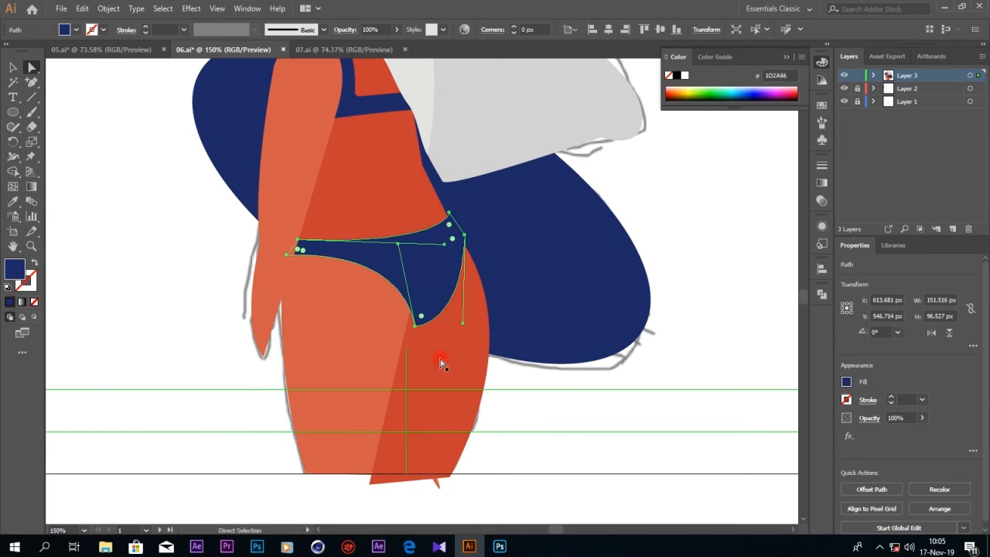
key(ctrl+plus)
key(ctrl+plus)
drag(533, 452, 516, 414)
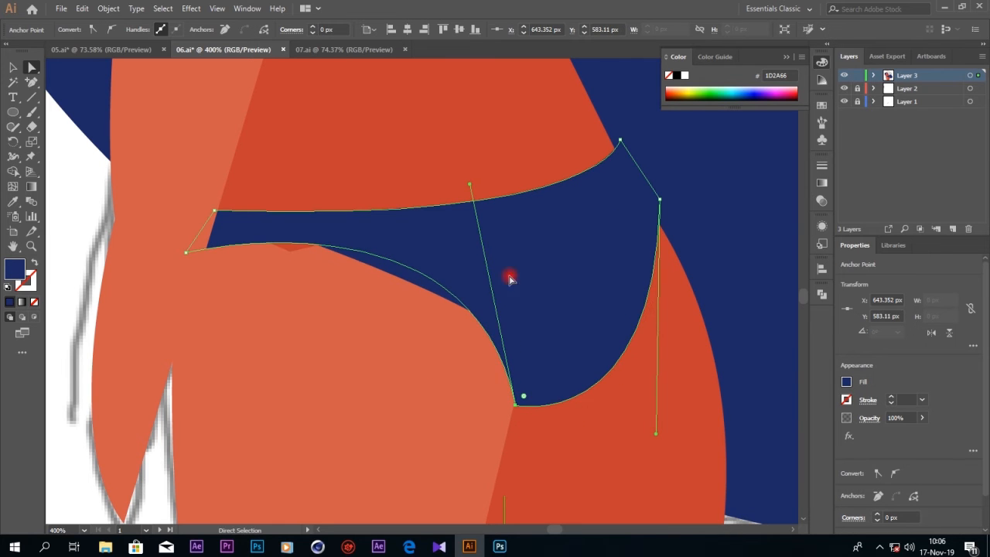
drag(470, 190, 388, 246)
click(647, 424)
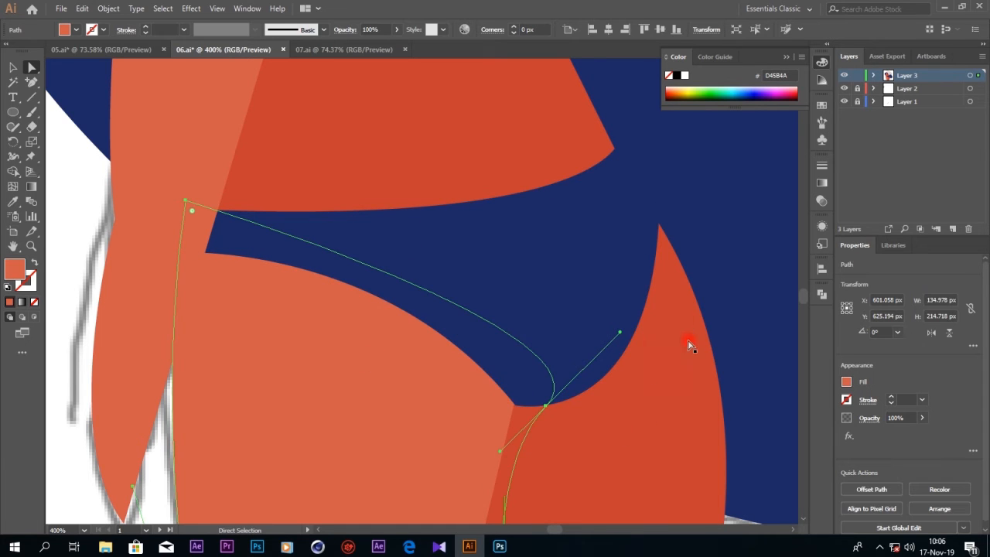
- Pull the bikini bottom's upper back corner onto the torso's lower corner and lower its rear hip anchor toward the thigh's peak
scroll(672, 358, down, 1)
click(627, 261)
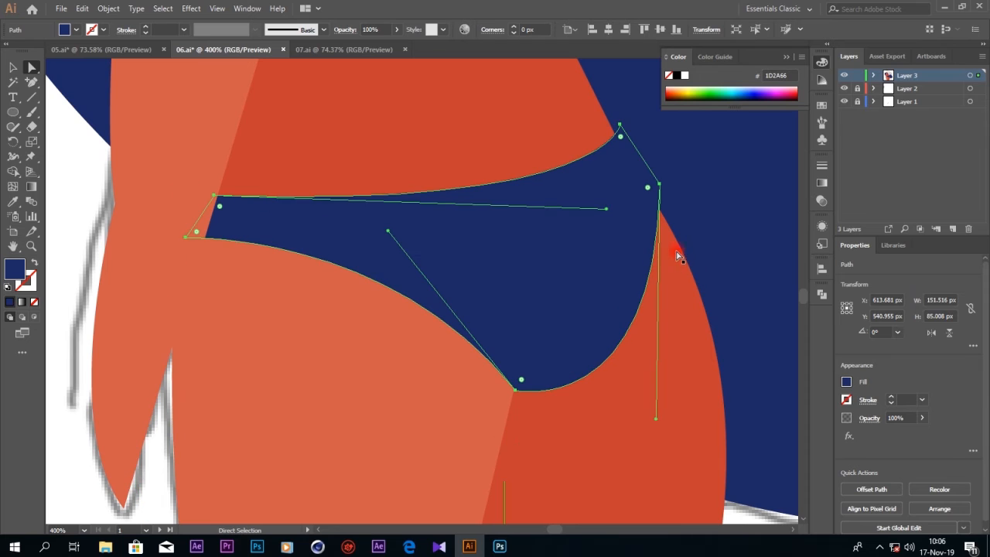
shift+click(525, 136)
shift+click(684, 332)
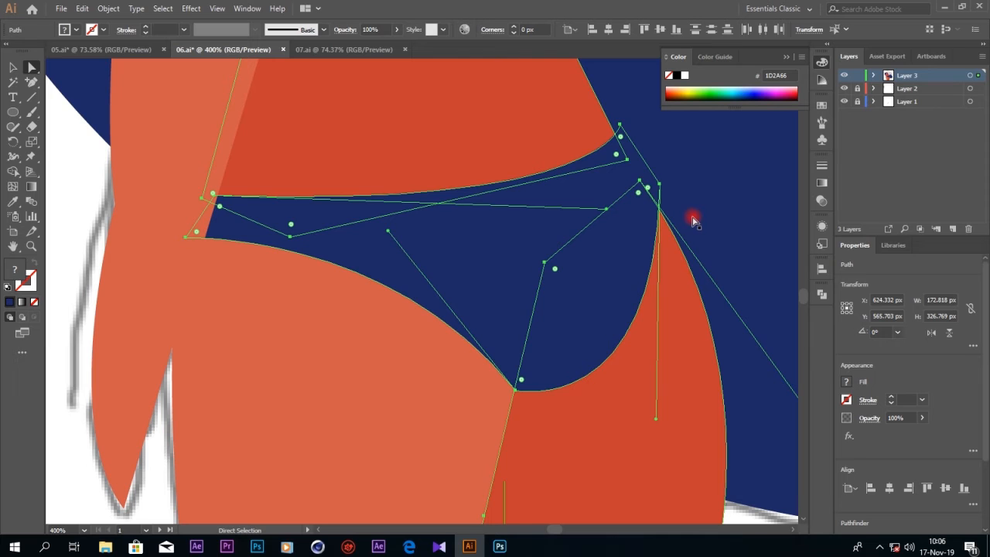
click(409, 361)
click(640, 216)
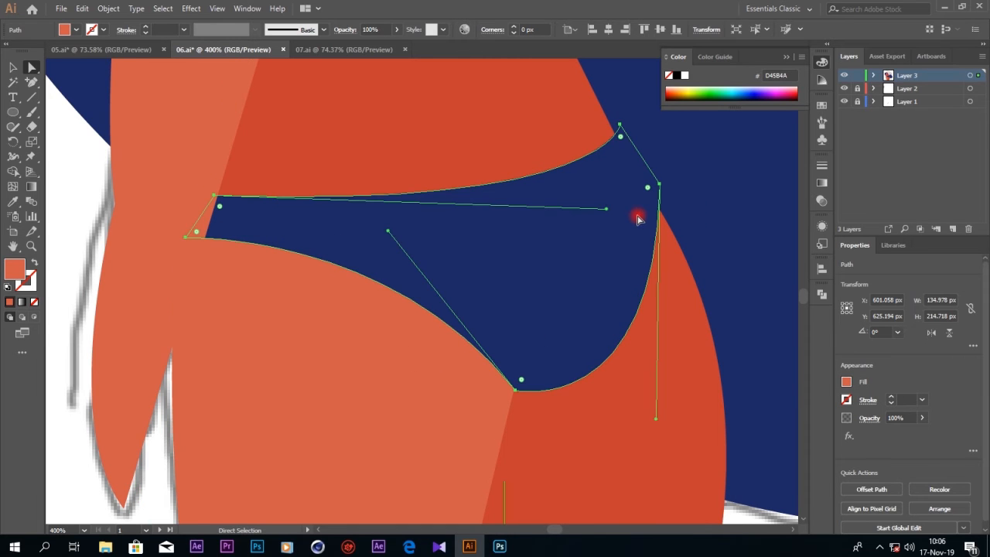
click(620, 131)
drag(620, 130, 613, 129)
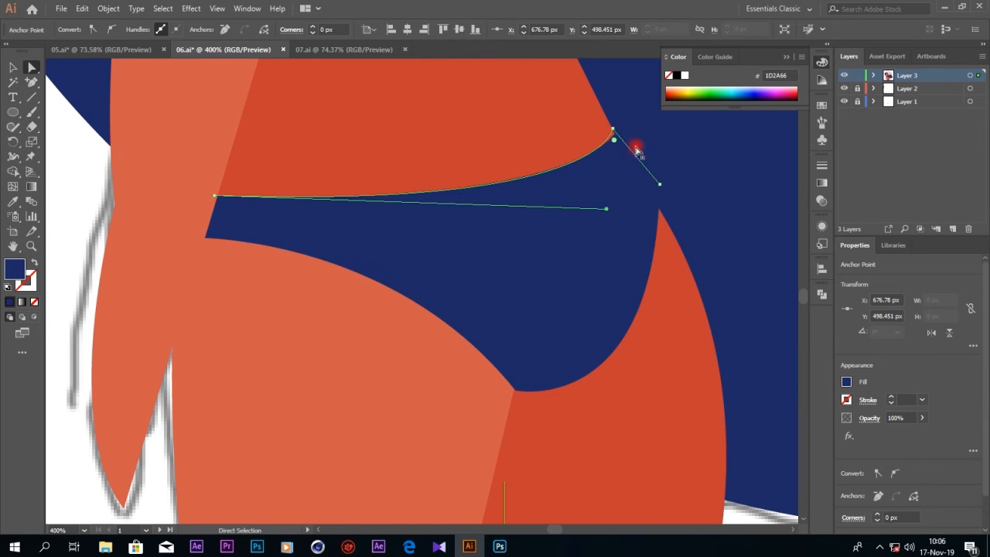
click(659, 186)
drag(660, 186, 658, 205)
click(704, 246)
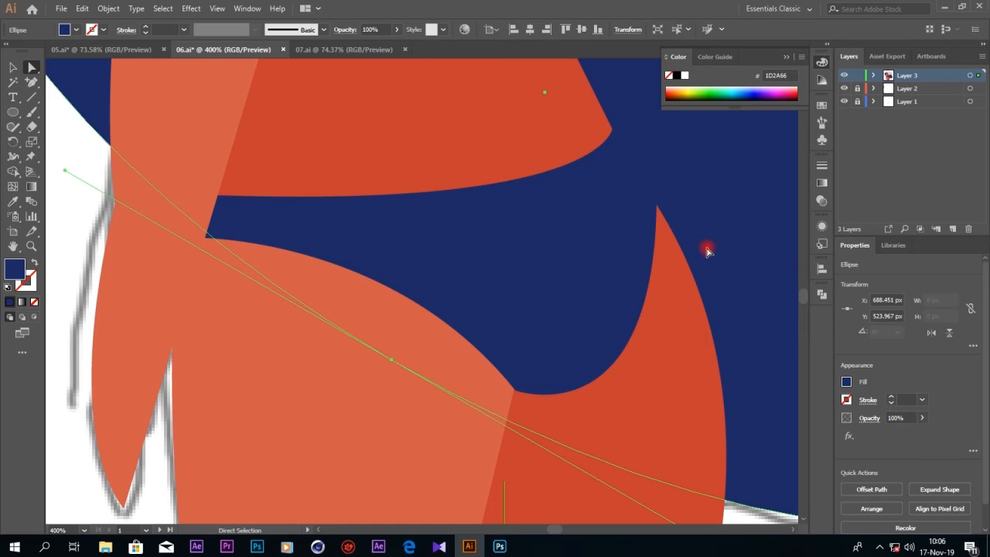
- Draw a horizontal rectangle about 515 by 41 px across the surfboard and give it a white fill
key(ctrl+minus)
key(ctrl+minus)
key(ctrl+minus)
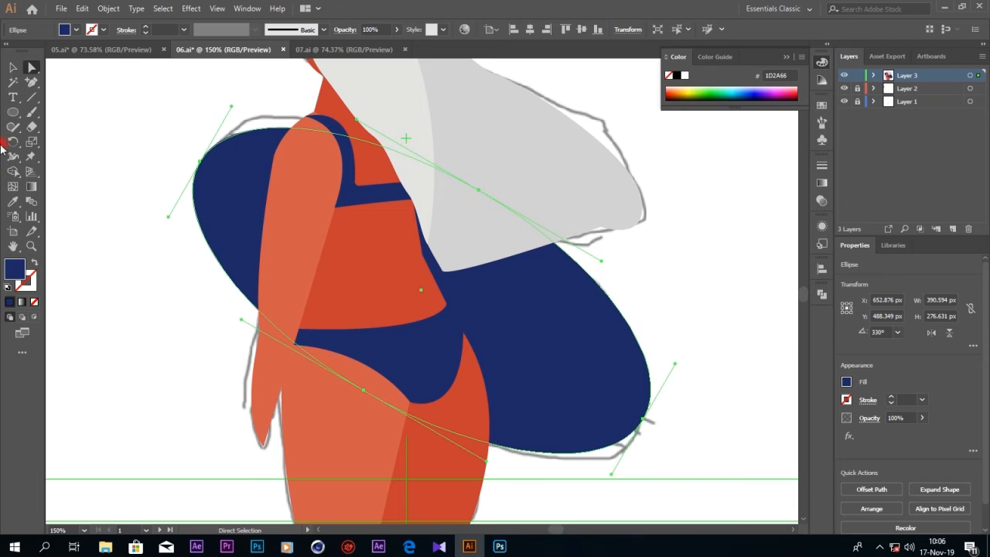
drag(18, 127, 54, 114)
drag(179, 155, 782, 203)
click(12, 202)
click(159, 100)
- Rotate the white rectangle to about 324.74°, position it along the surfboard's length and narrow it into a thin stripe
click(15, 68)
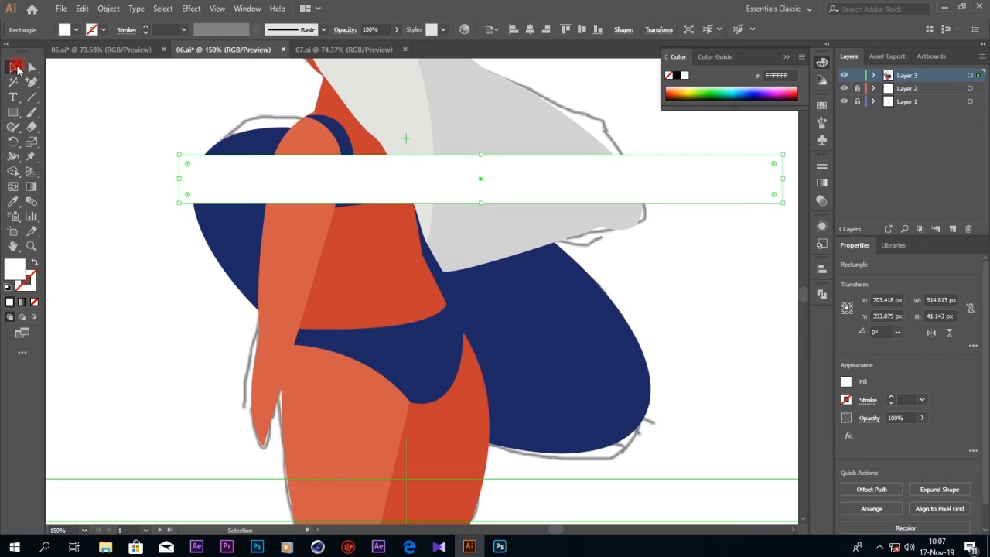
drag(784, 149, 673, 269)
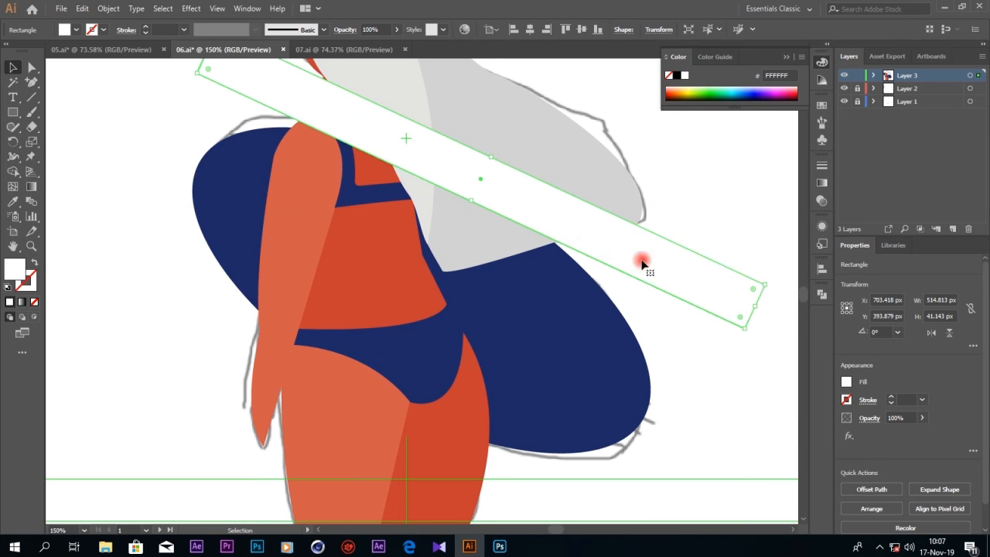
drag(557, 225, 518, 318)
drag(738, 375, 690, 424)
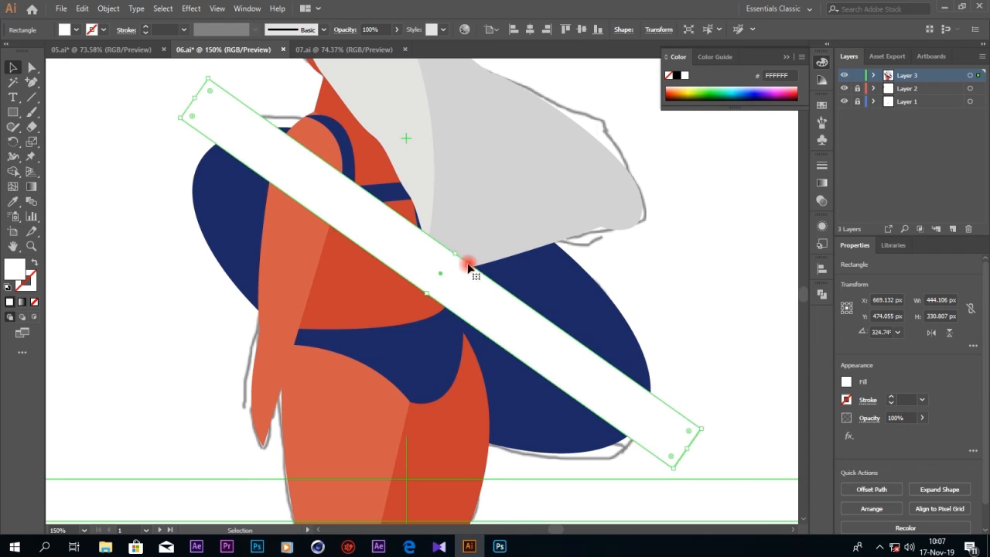
drag(457, 255, 433, 284)
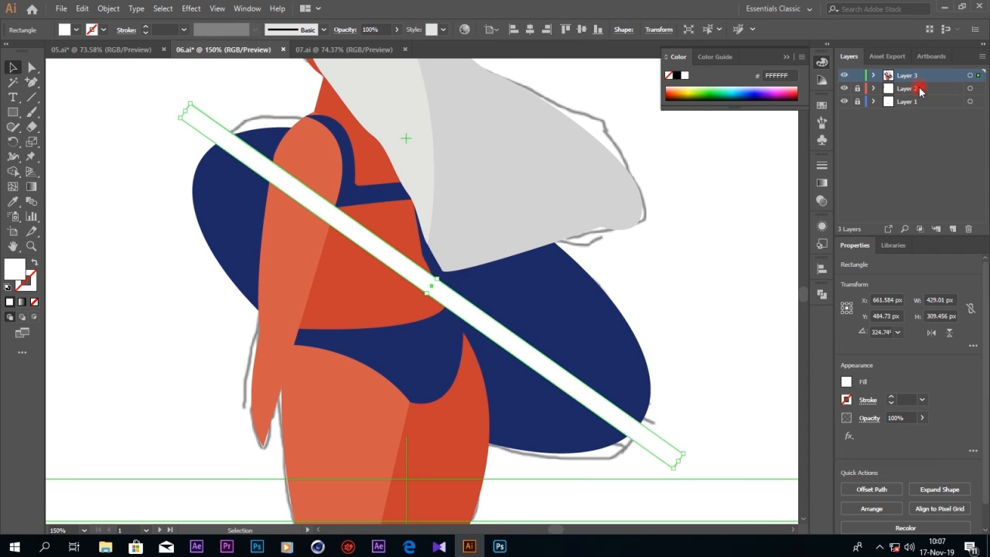
- Place the white stripe directly above the surfboard ellipse in Layer 3's stacking order and add a parallel copy lower on the board
click(874, 76)
drag(919, 89, 920, 186)
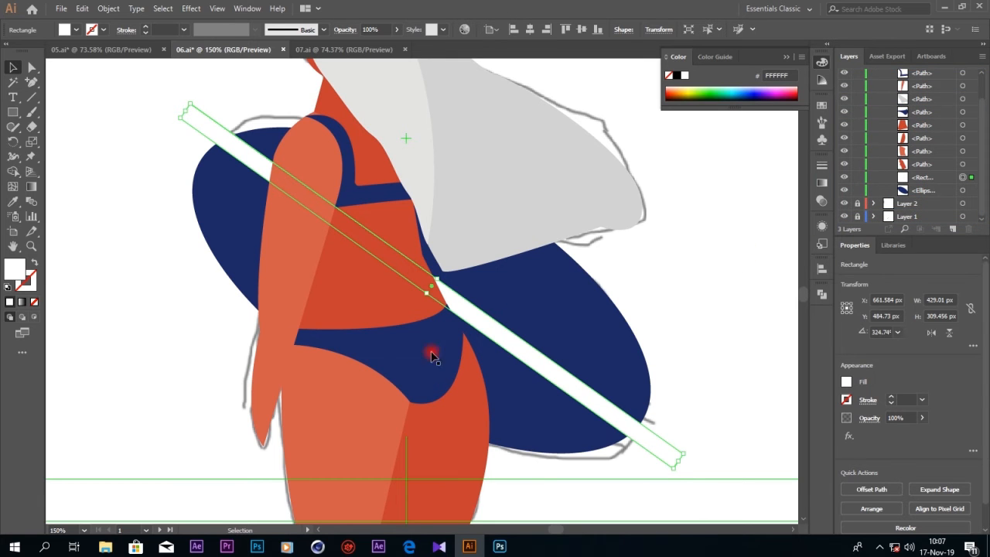
drag(451, 292, 448, 330)
- Move the upper white stripe higher on the surfboard and rotate it to about 327.79°
click(457, 314)
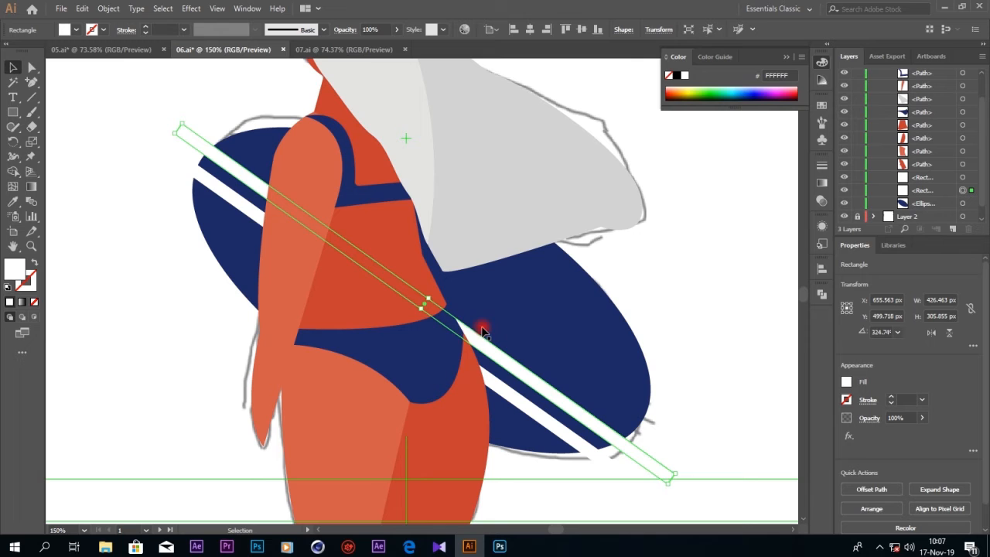
drag(467, 334, 477, 318)
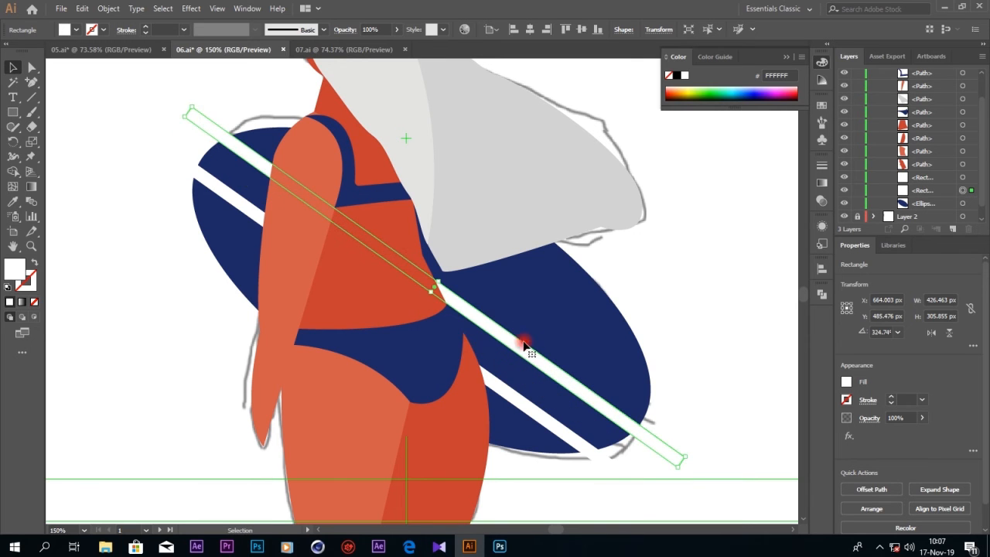
drag(694, 456, 690, 443)
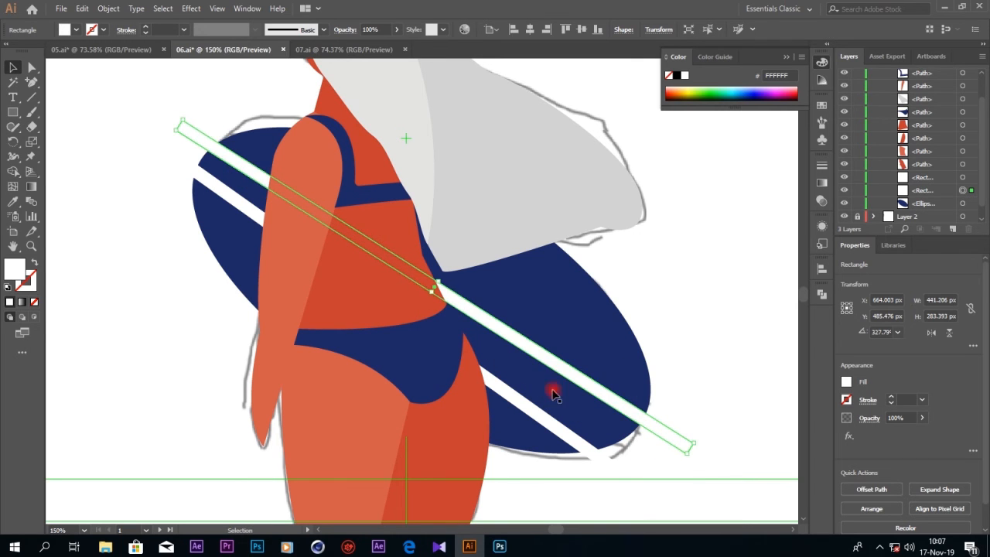
drag(520, 342, 522, 337)
- Raise the lower white stripe and rotate it to about 328.35°, and shift the upper stripe slightly to even out their spacing
click(504, 395)
drag(504, 394, 512, 383)
drag(678, 482, 679, 469)
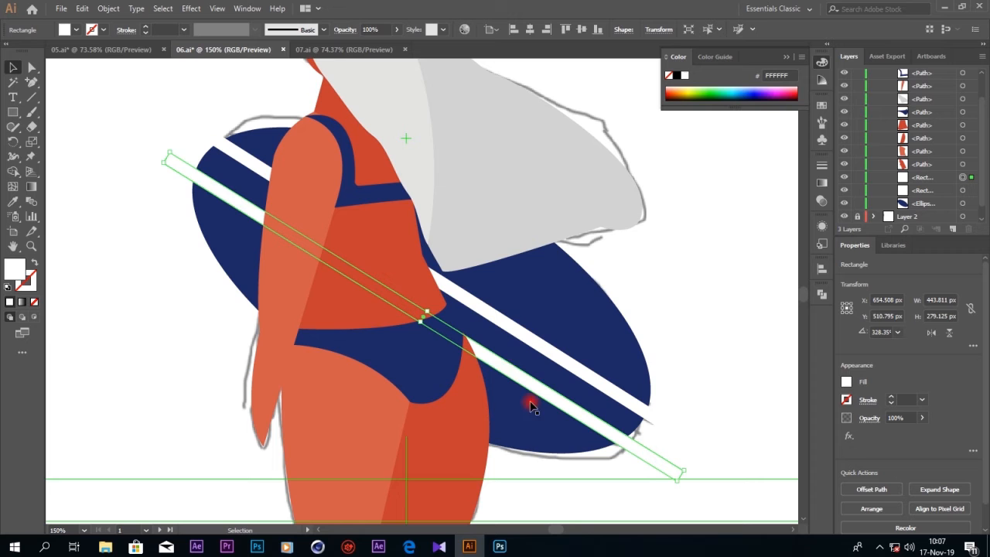
drag(490, 365, 503, 334)
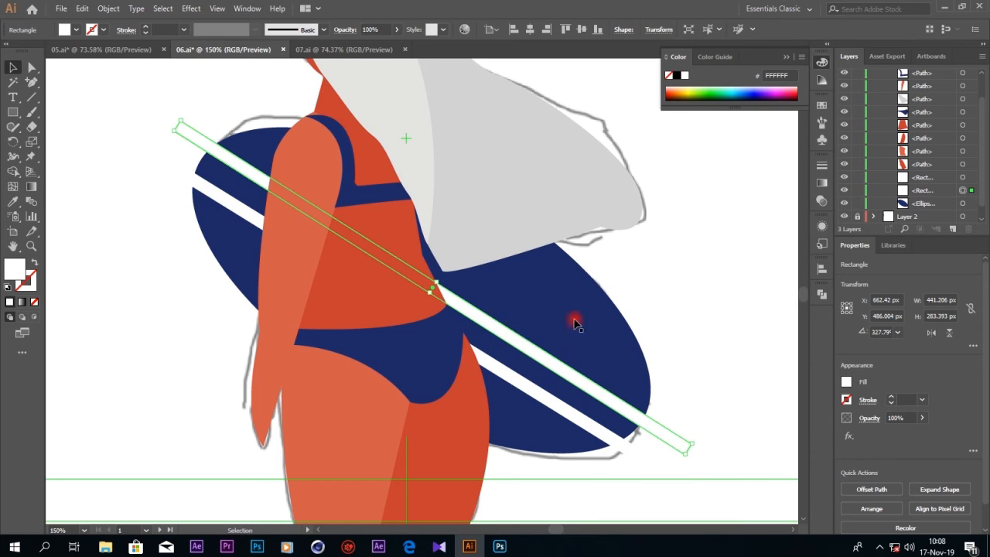
click(731, 307)
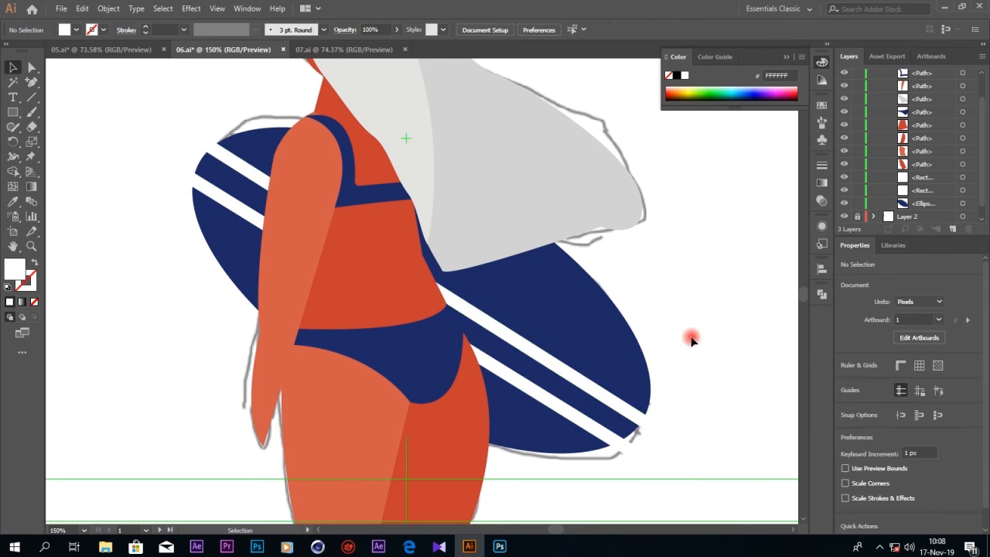
- Split both white stripes at the surfboard's outline with the Shape Builder tool, using the stripes and the board together
click(516, 357)
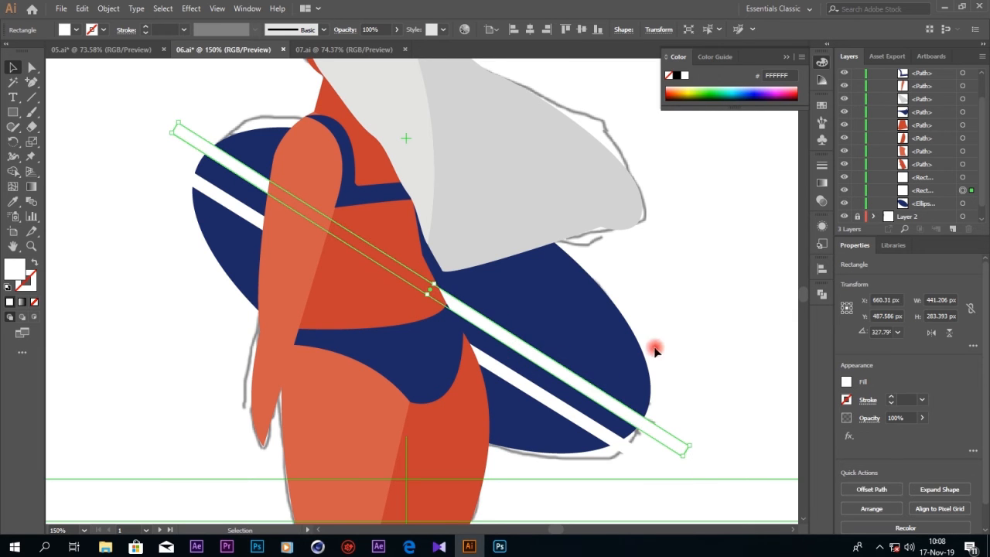
shift+click(599, 434)
shift+click(611, 355)
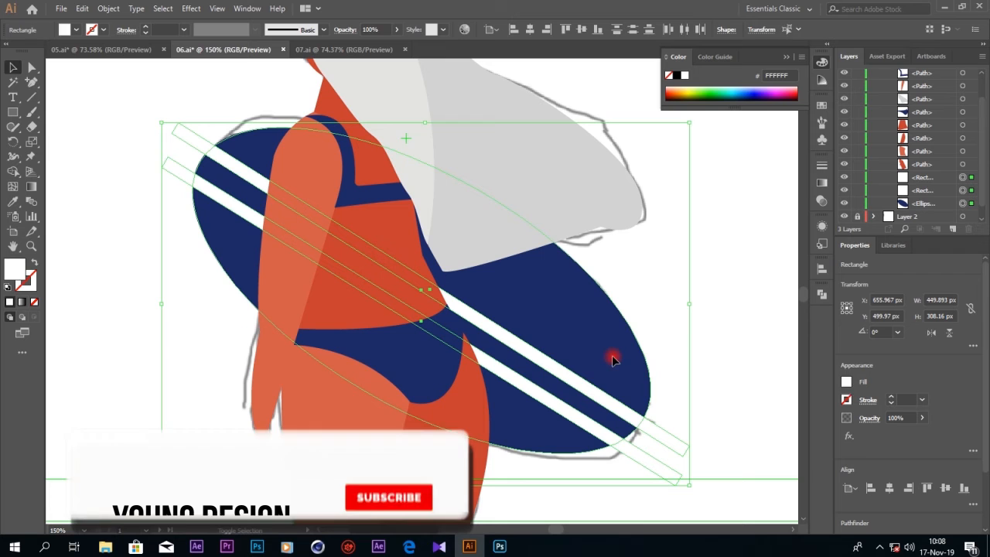
click(12, 171)
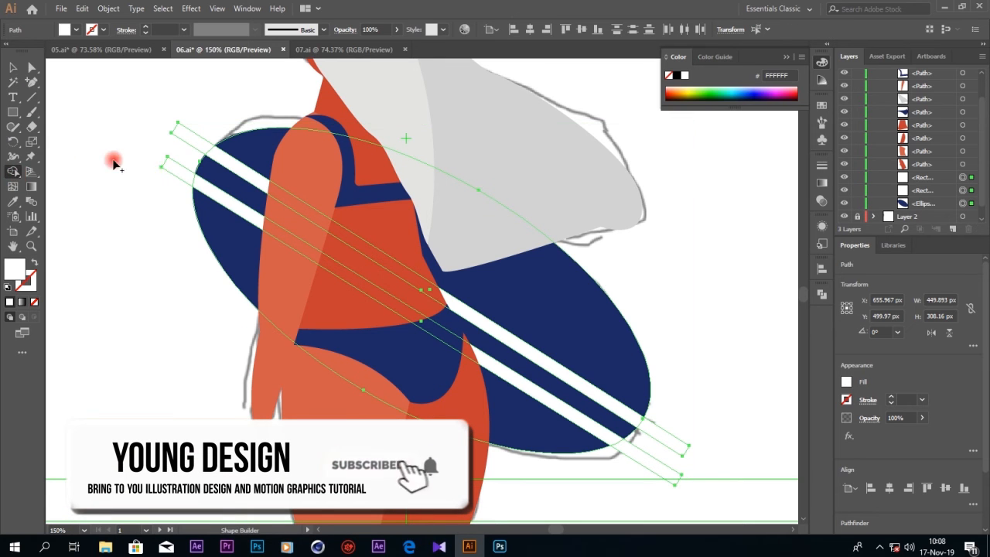
mouse_move(191, 134)
mouse_down()
mouse_move(593, 364)
mouse_move(658, 433)
mouse_up()
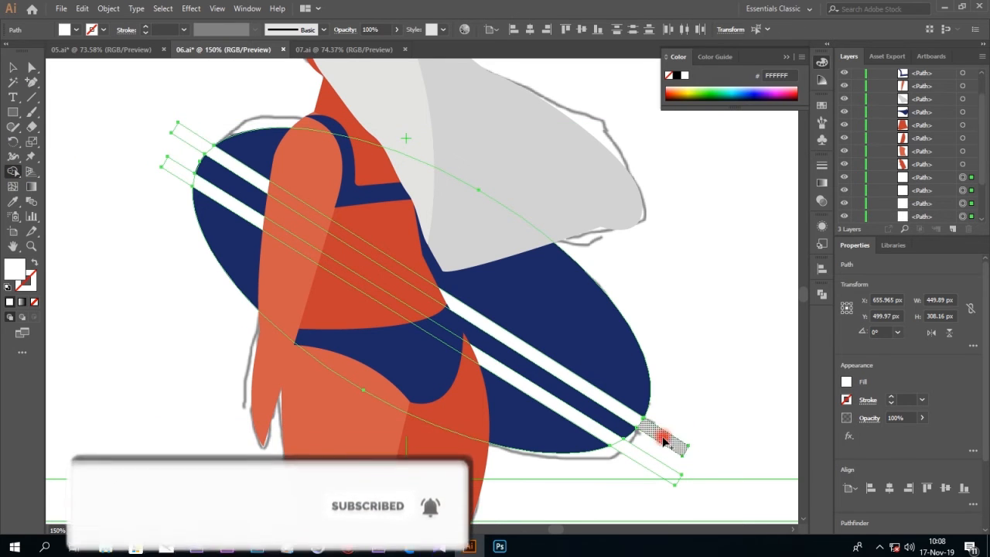
- Delete the white stripe ends that overhang the surfboard's outline at both of its tips
click(13, 69)
click(150, 103)
key(Delete)
click(182, 173)
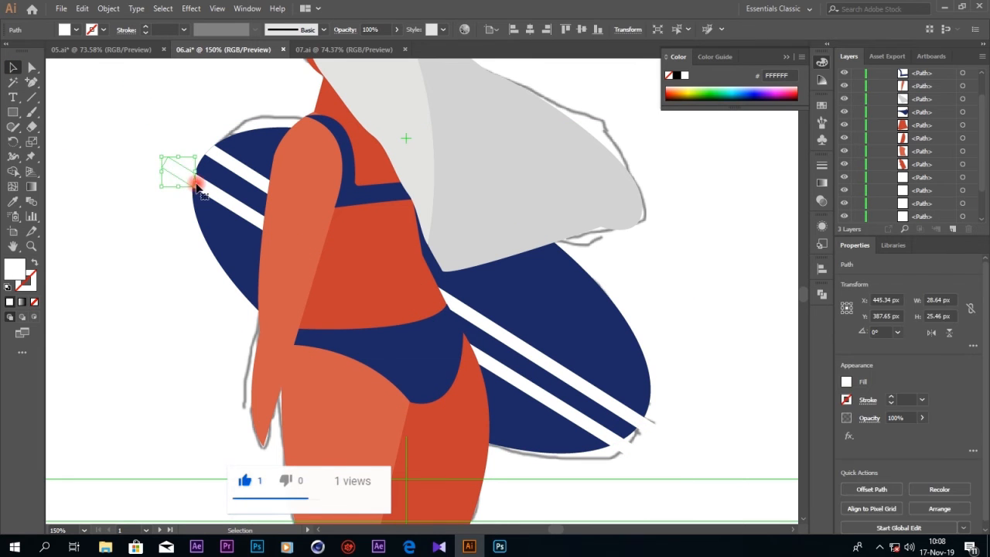
key(Delete)
click(623, 448)
key(Delete)
click(651, 430)
key(Delete)
- Copy the navy surfboard shape, paste it in front and nudge the copy 4 px upward
click(587, 338)
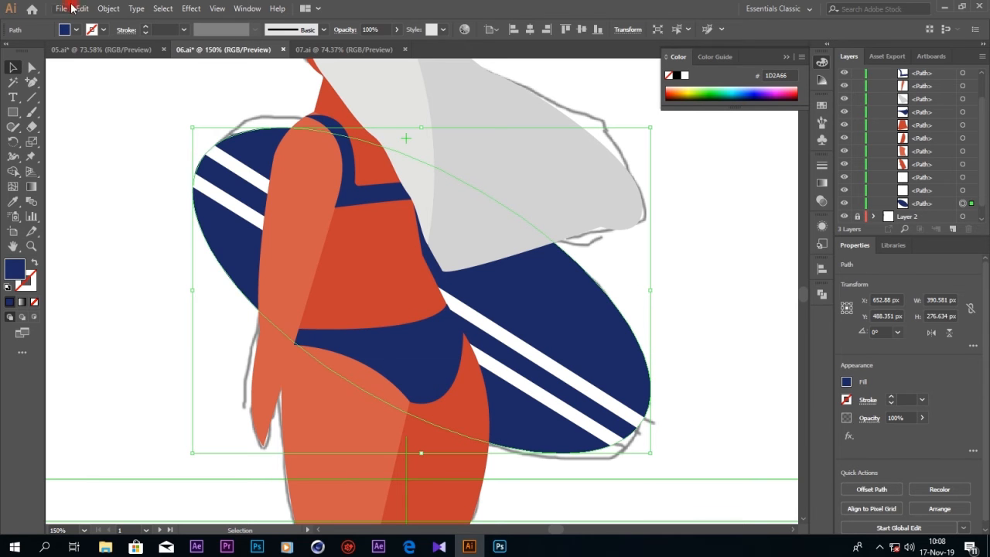
click(81, 8)
click(102, 68)
click(81, 9)
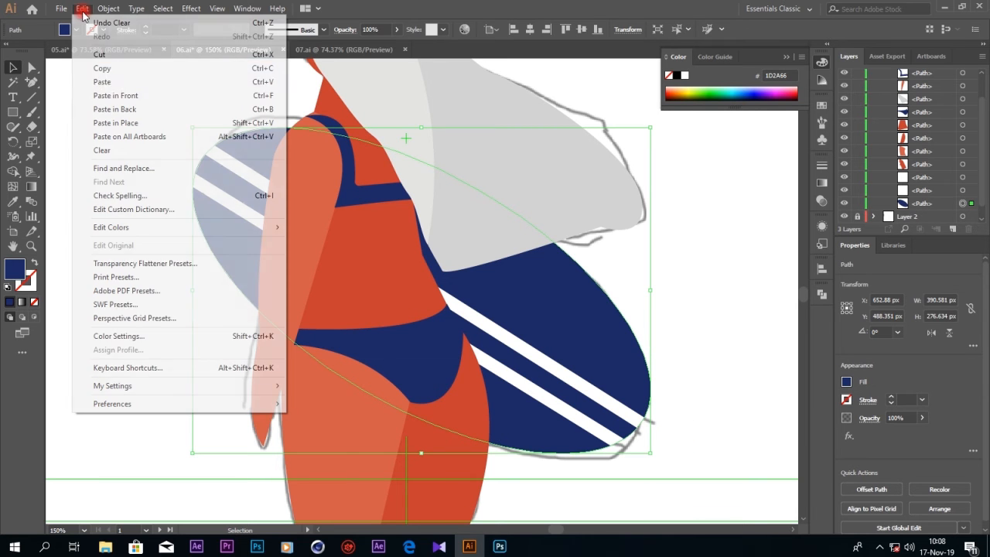
click(115, 95)
key(Up)
key(Up)
key(Up)
key(Up)
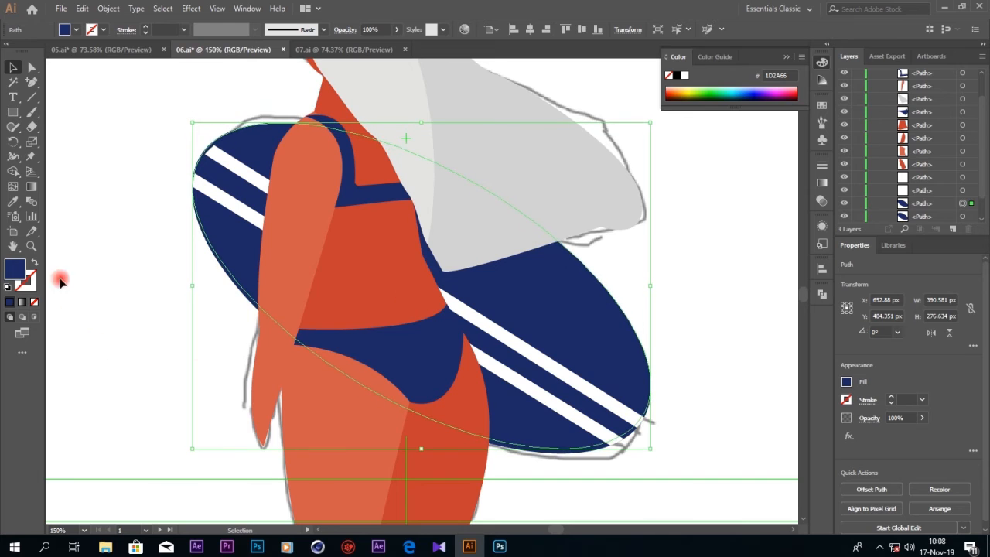
- Send the surfboard copy behind the original board and fill it with the lighter blue 2C3D7C
click(916, 216)
click(252, 256)
double_click(15, 270)
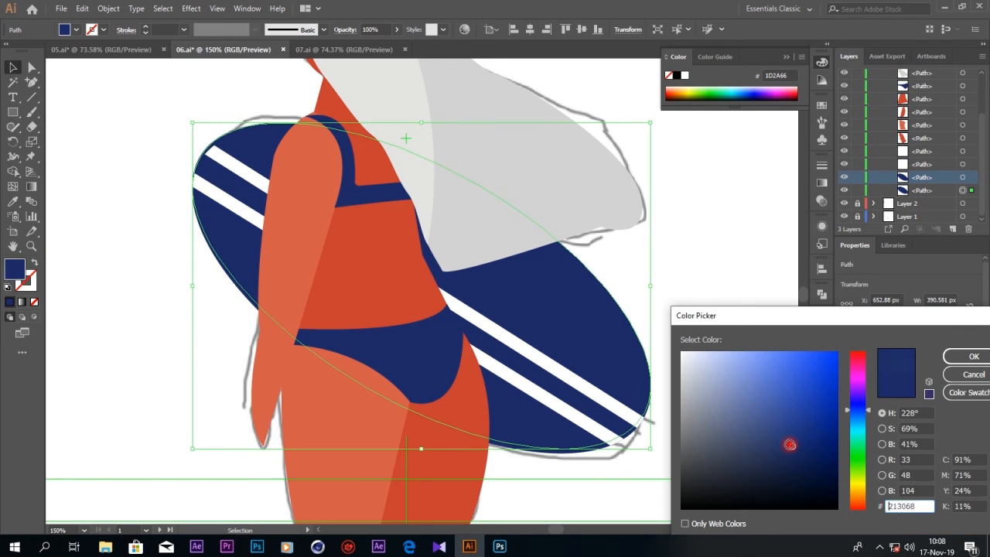
click(953, 356)
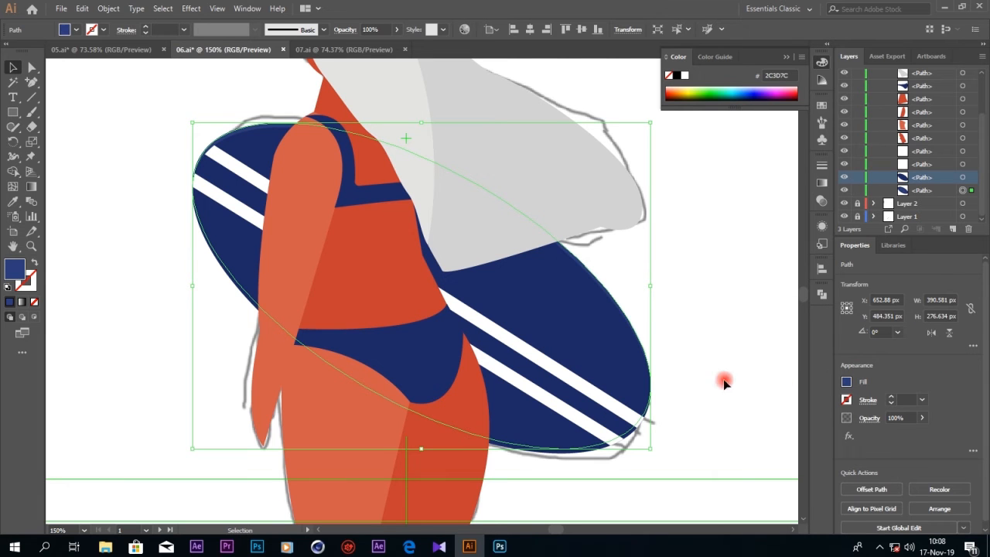
- Offset the lighter blue surfboard copy 9 px to the right and 4 px down to form the board's thickness edge
key(Right)
key(Right)
key(Right)
key(Right)
key(Right)
key(Down)
key(Down)
key(Down)
key(Down)
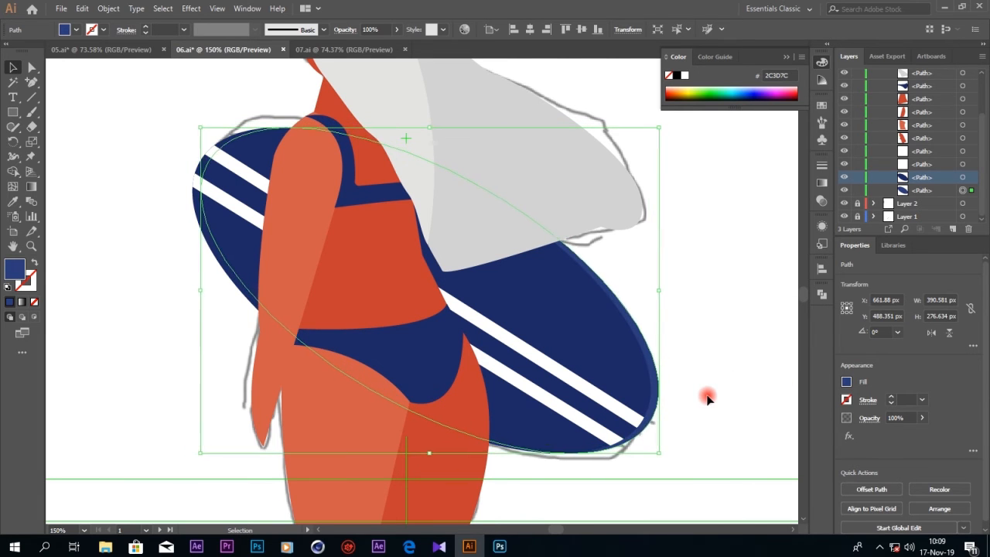
- Finish positioning the surfboard's lighter blue edge and hide the Layer 1 sketch
click(654, 360)
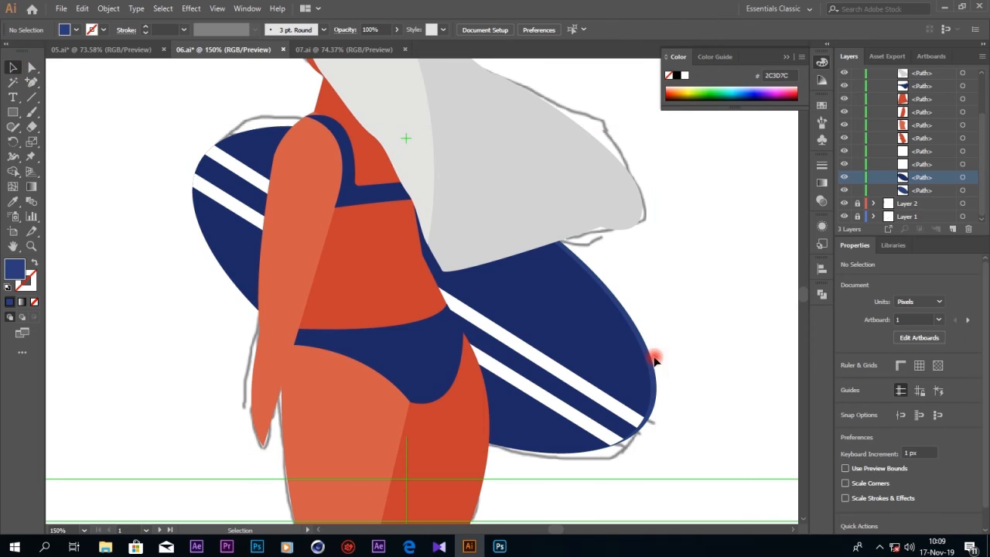
click(838, 215)
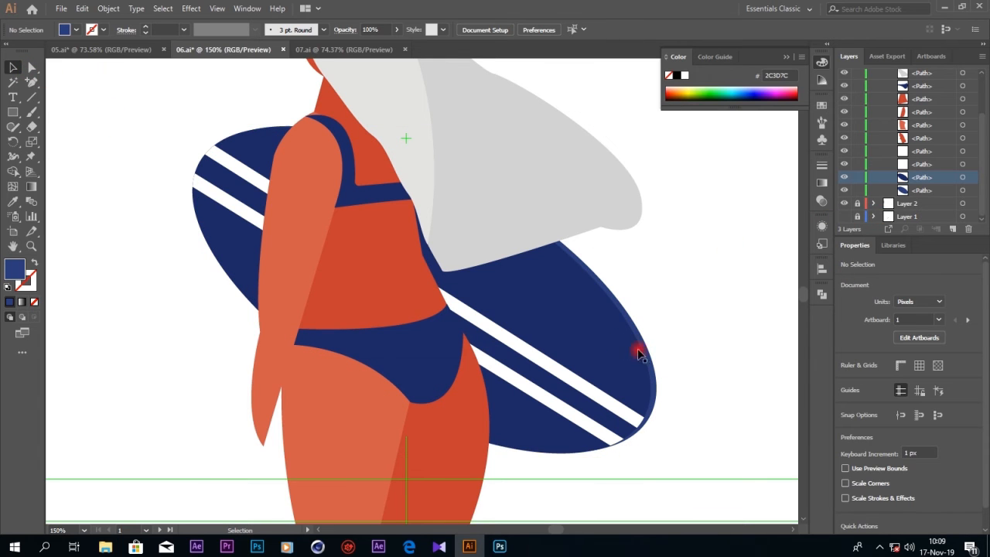
- Add two anchor points to the inner edge of the woman's lower arm, at the wrist and beside the hand
click(273, 404)
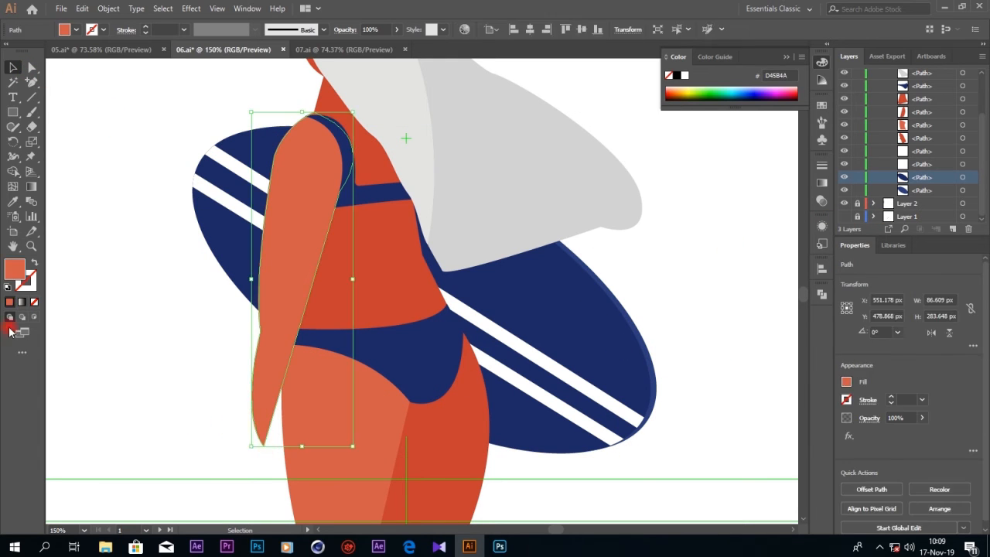
click(28, 83)
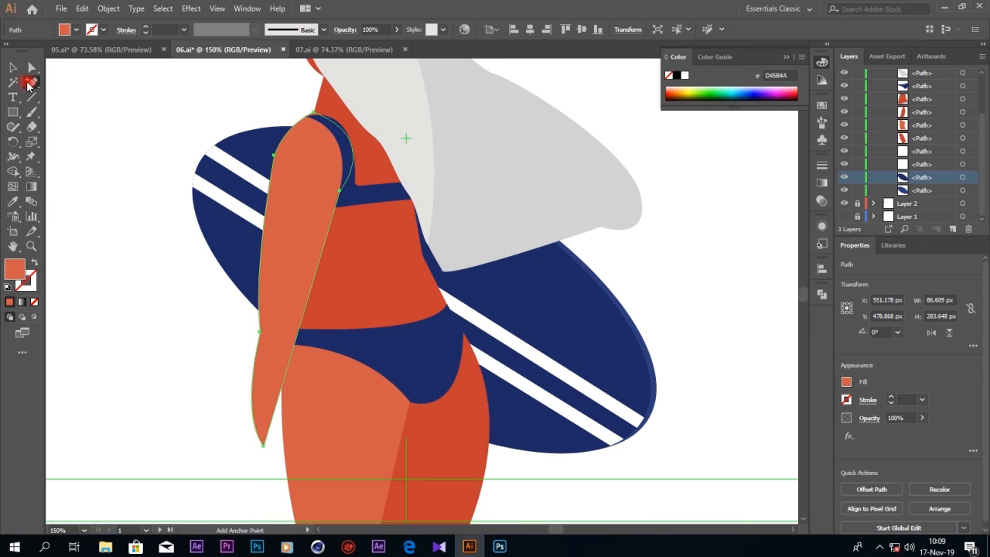
click(276, 415)
click(585, 288)
click(281, 394)
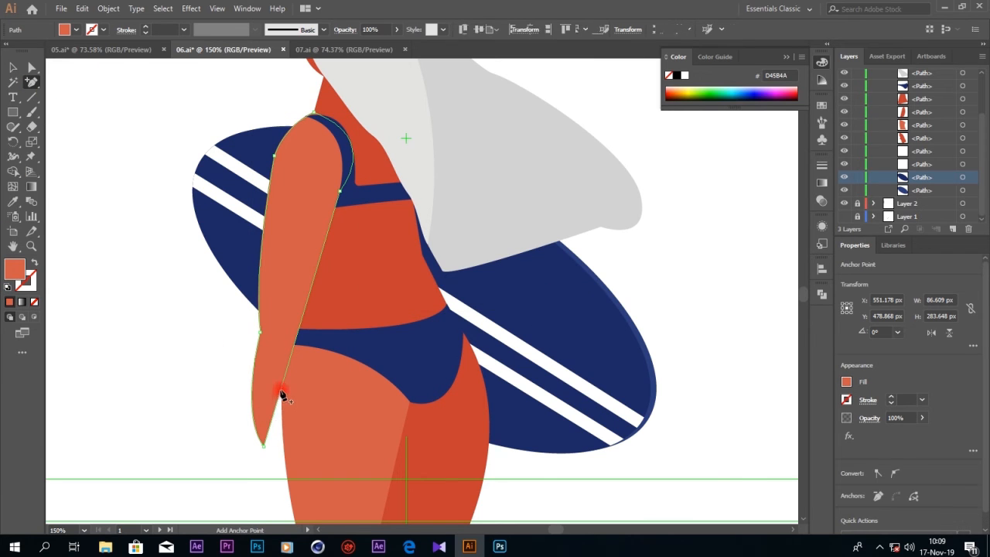
click(276, 436)
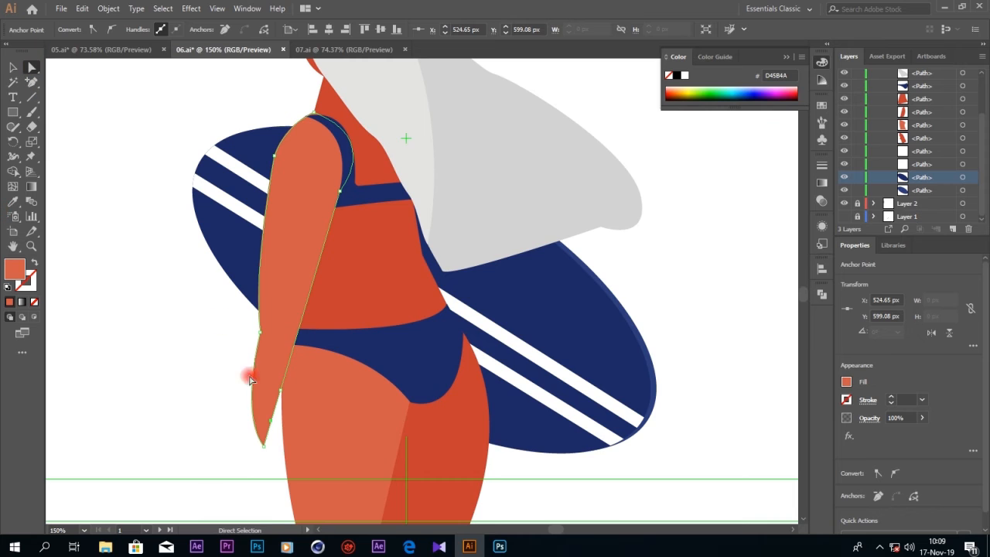
- Reshape the hand by curving its inner edge and moving the fingertip toward the thigh
drag(272, 422, 268, 416)
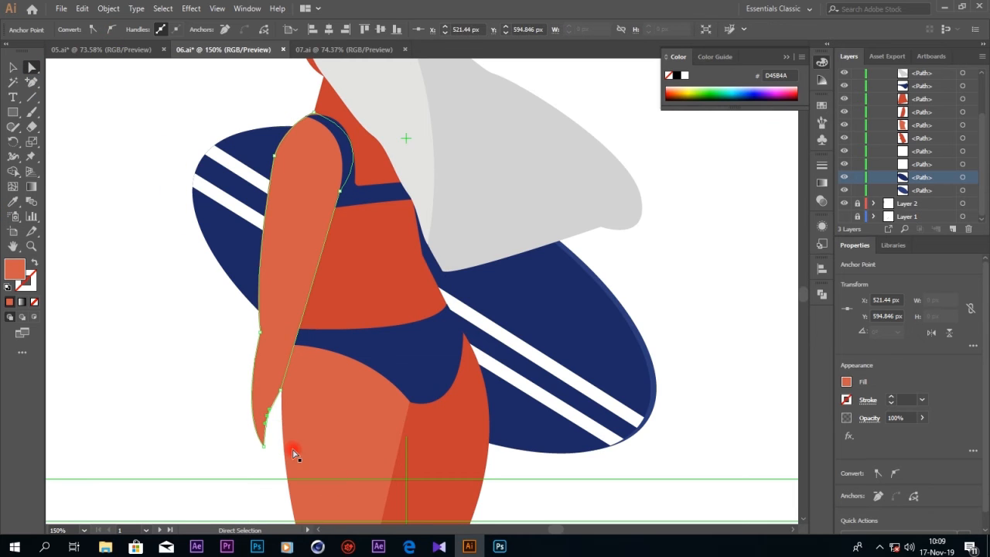
drag(270, 412, 278, 457)
drag(267, 416, 275, 419)
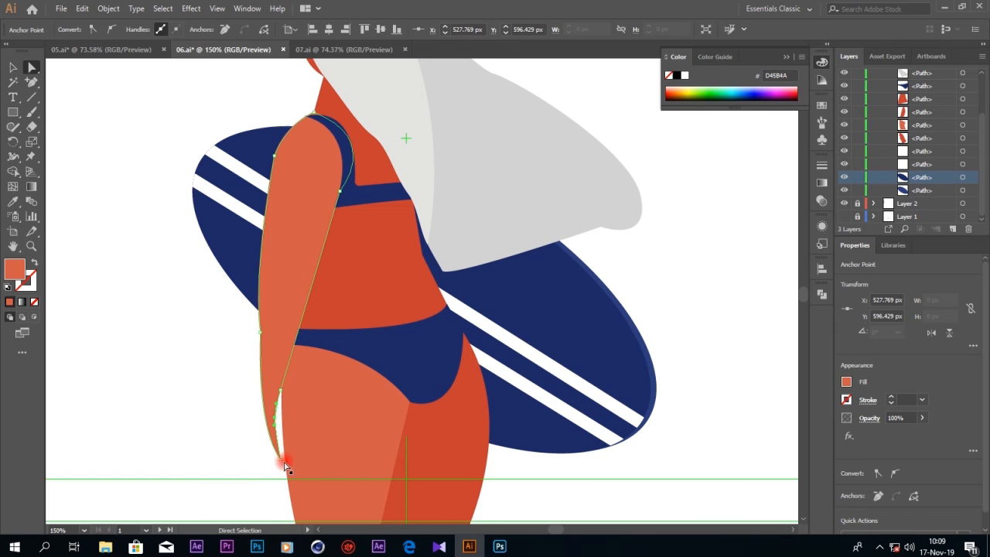
drag(285, 457, 261, 439)
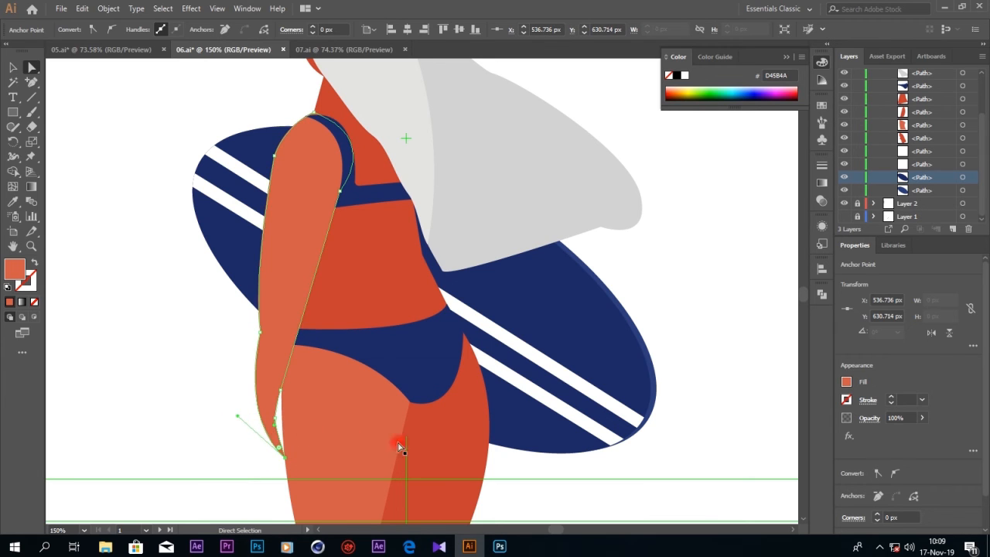
- Add an anchor point on the hand's outer edge and shift it slightly outward to widen the hand
click(31, 82)
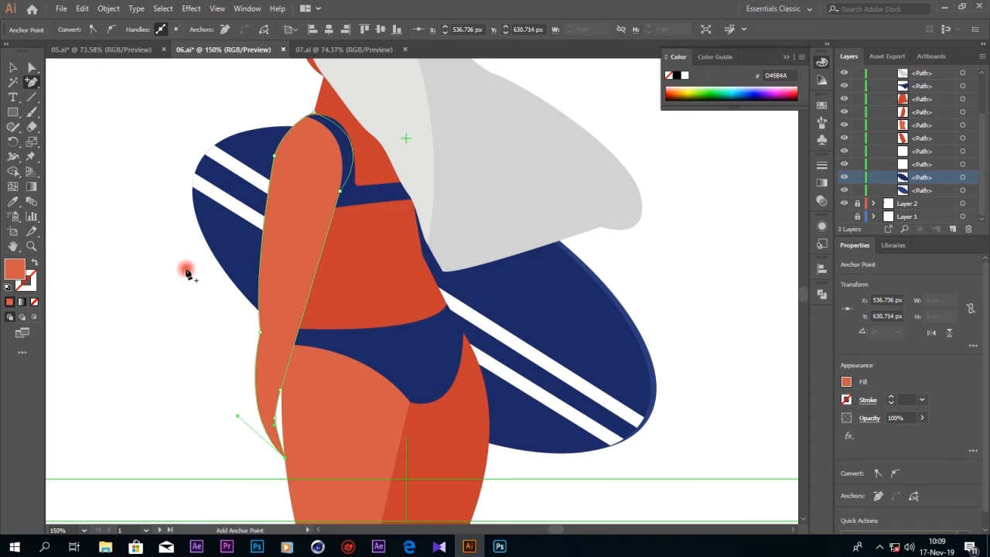
click(261, 424)
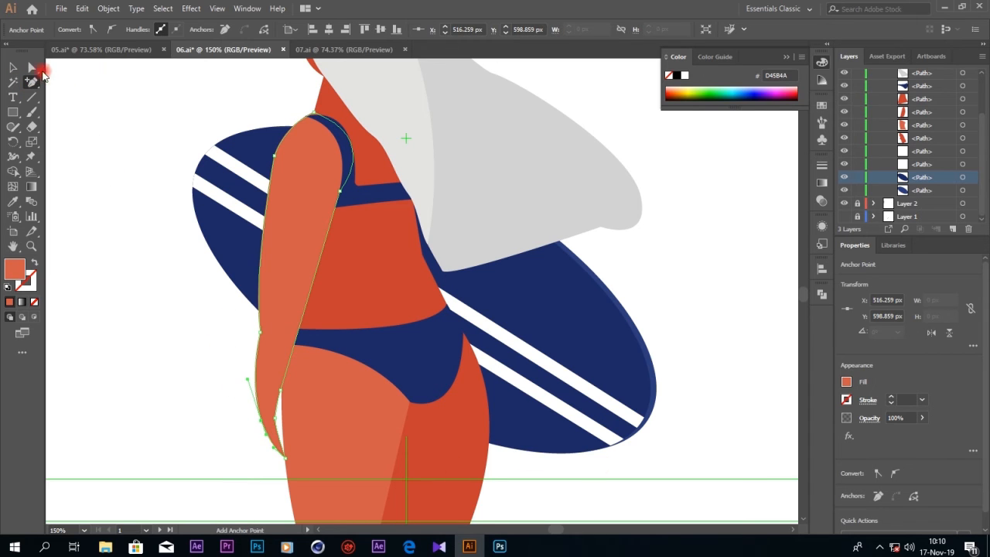
click(31, 68)
drag(262, 426, 271, 428)
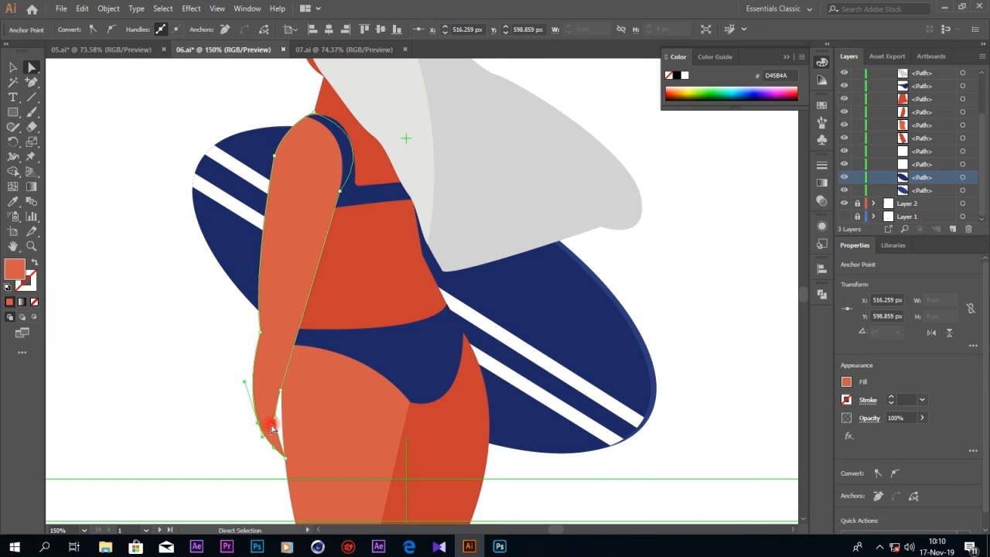
- Add another anchor point on the hand's outer edge and shape the outline there into a small knuckle bump
click(31, 83)
click(259, 423)
click(581, 289)
click(255, 405)
click(572, 291)
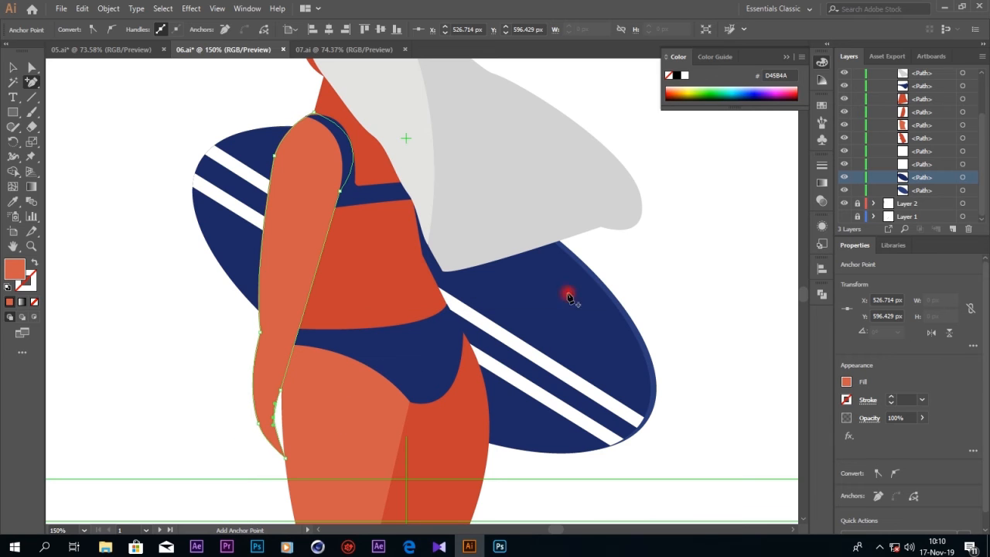
click(261, 413)
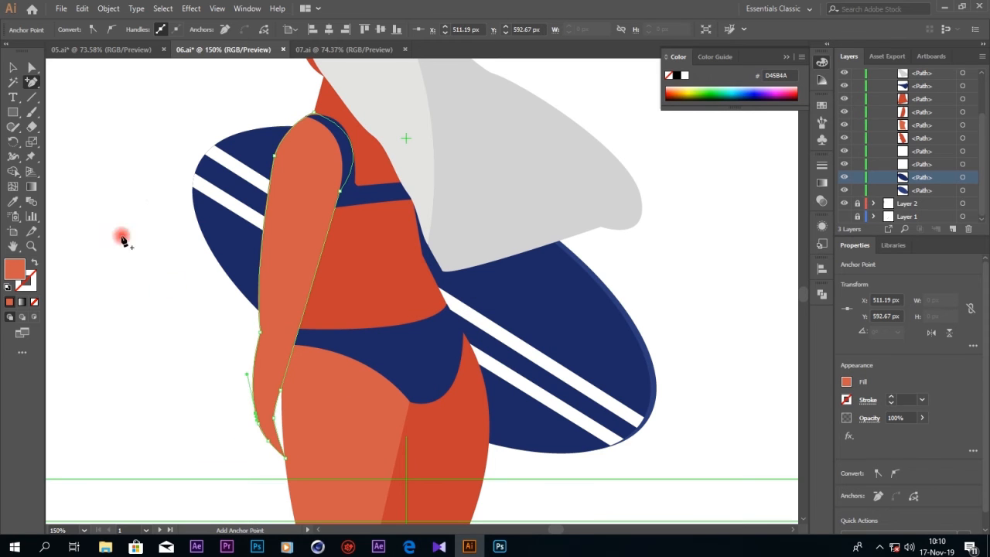
click(30, 69)
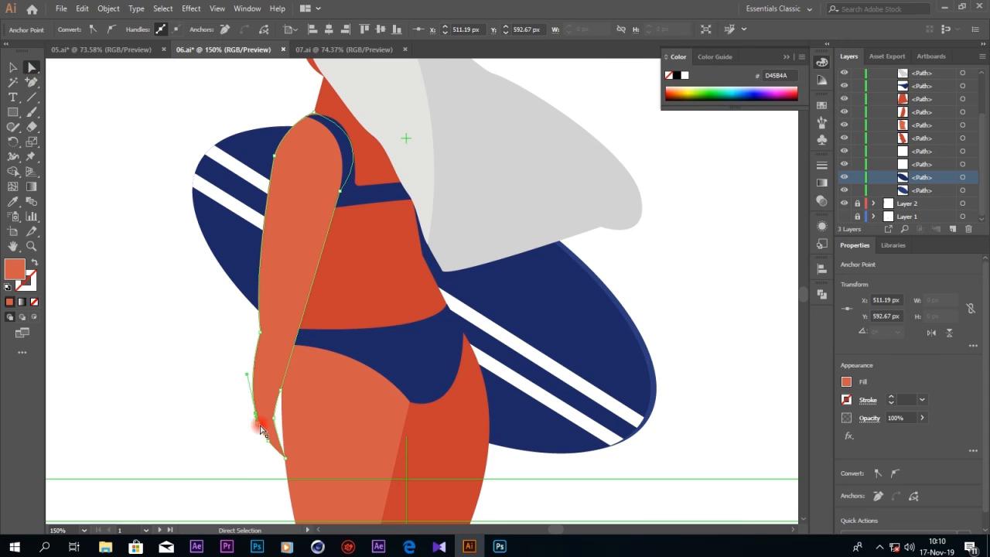
drag(259, 426, 255, 429)
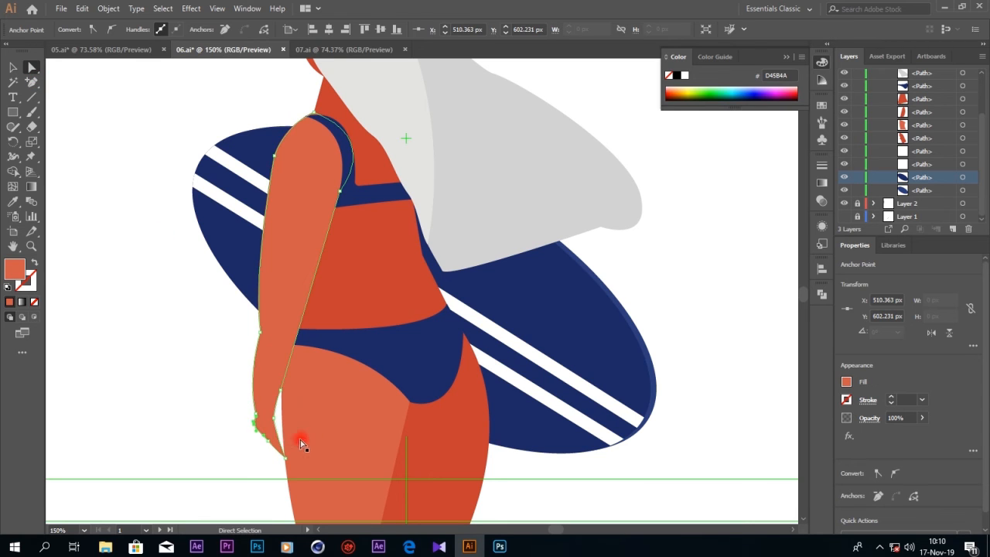
drag(253, 429, 273, 418)
click(530, 470)
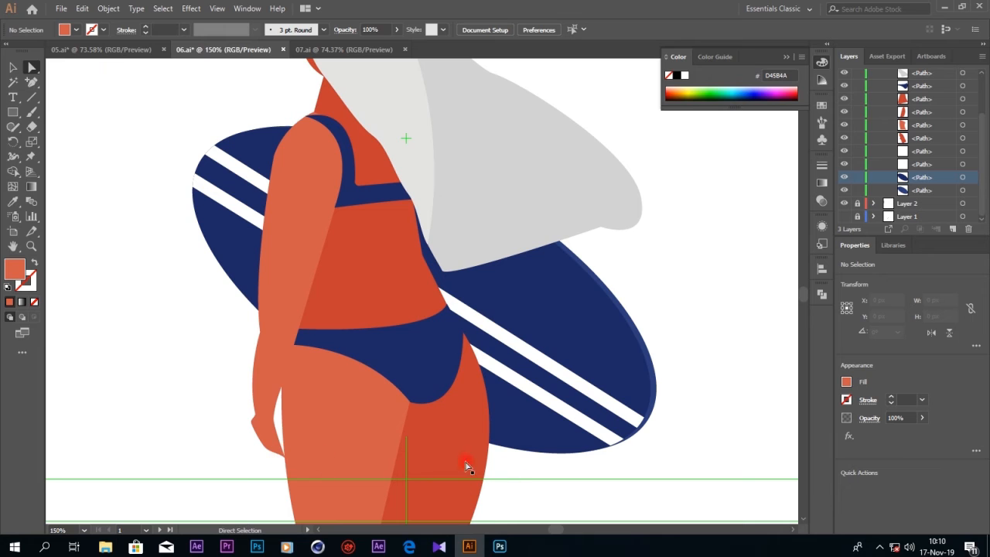
- Draw a closed tapering shape with the Pen tool over the middle of the woman's bare back, from bikini top to bottom
click(381, 283)
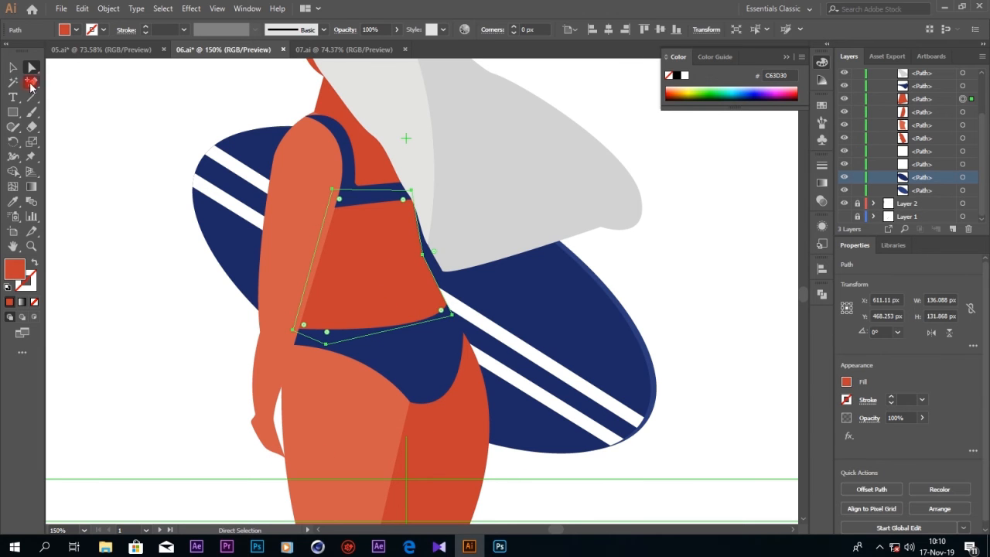
drag(31, 83, 66, 82)
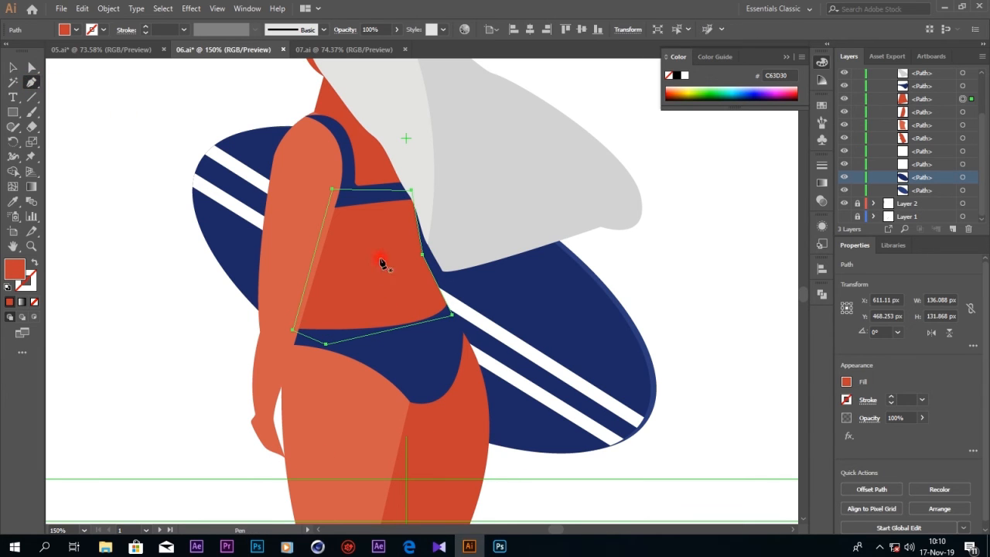
click(356, 173)
drag(334, 273, 321, 328)
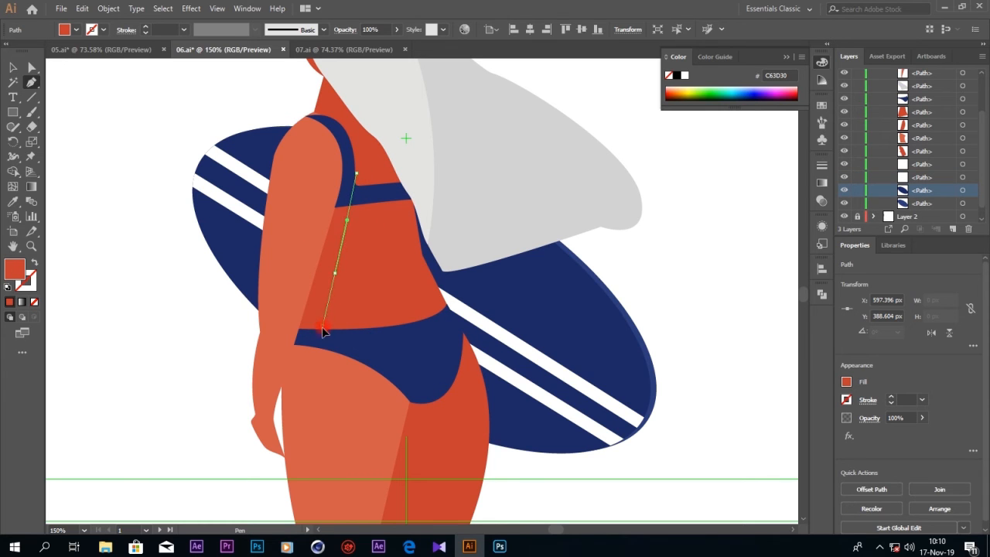
click(338, 336)
click(423, 326)
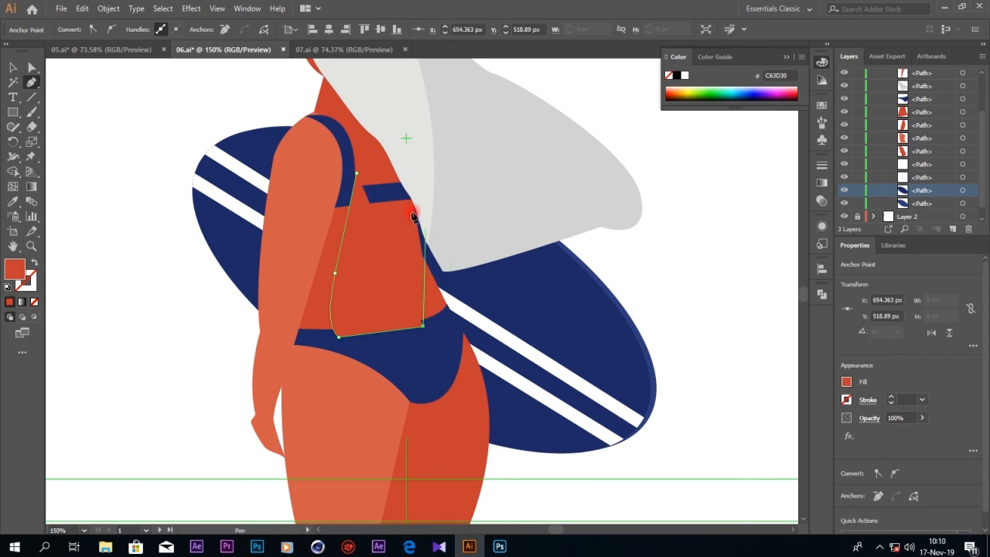
drag(389, 189, 347, 217)
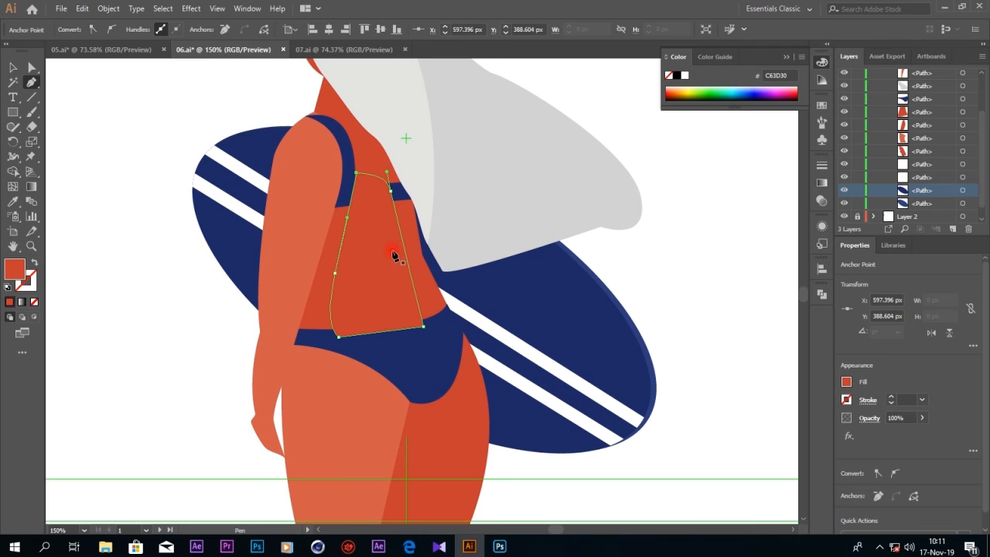
- Fill the new back shape with the arm's lighter orange D45B4A and set its opacity to 56%
click(13, 201)
click(305, 228)
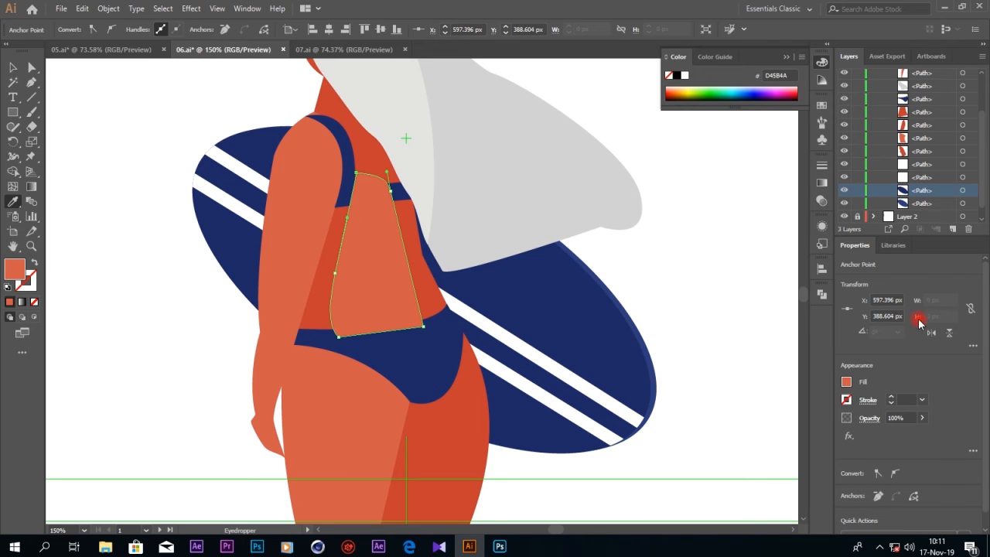
click(924, 418)
drag(915, 437, 899, 436)
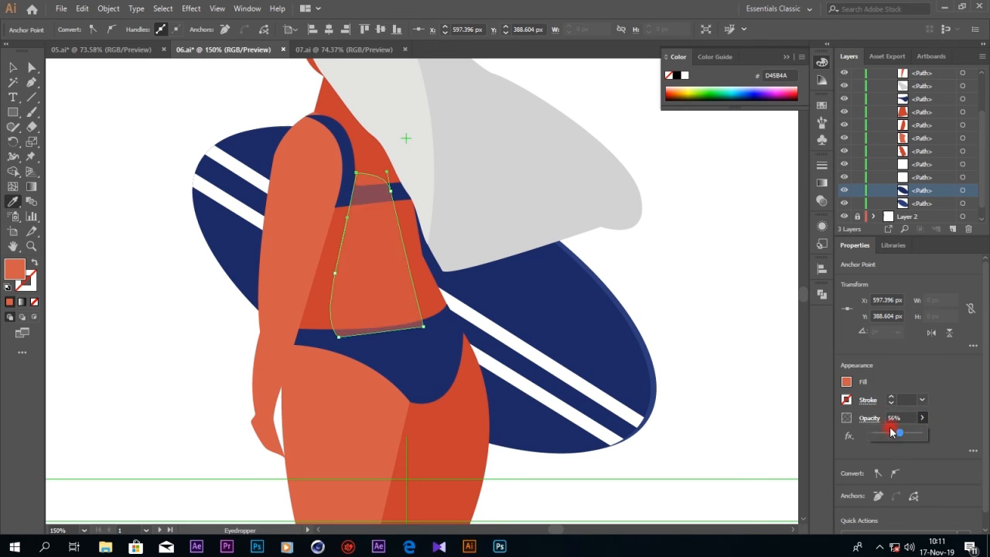
- Place the back highlight beneath the bikini paths in Layer 3 and lower its top corner under the bikini top
scroll(927, 98, up, 3)
drag(929, 92, 928, 163)
click(13, 66)
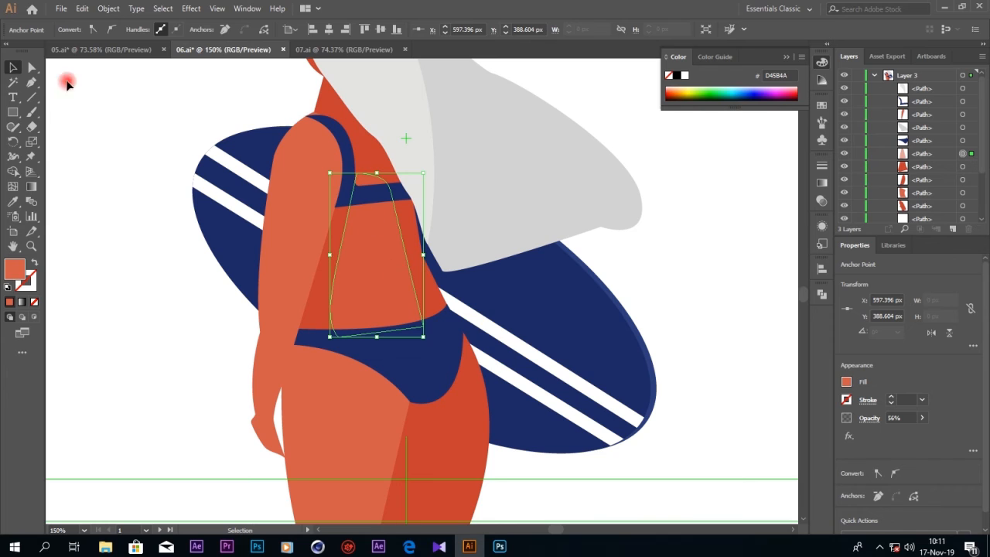
key(a)
drag(355, 176, 387, 183)
click(391, 186)
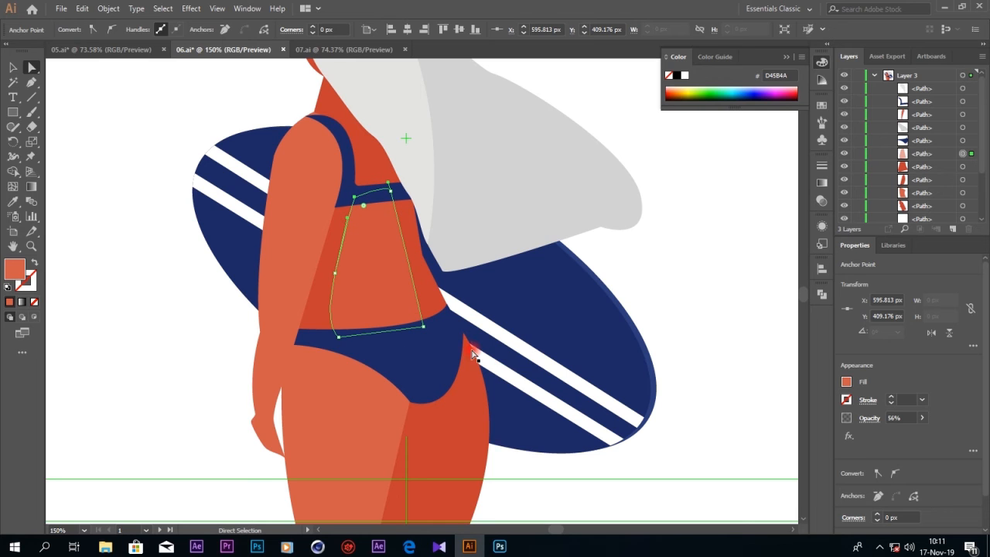
- Duplicate the back highlight onto the upper back beneath the hair and fill the copy with solid red D83A32
drag(395, 276, 430, 151)
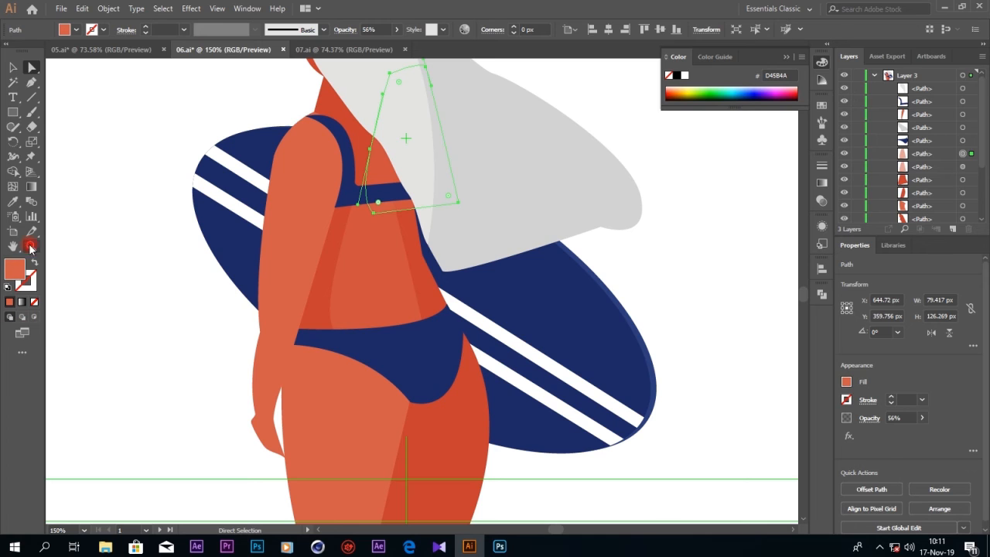
click(14, 202)
click(480, 455)
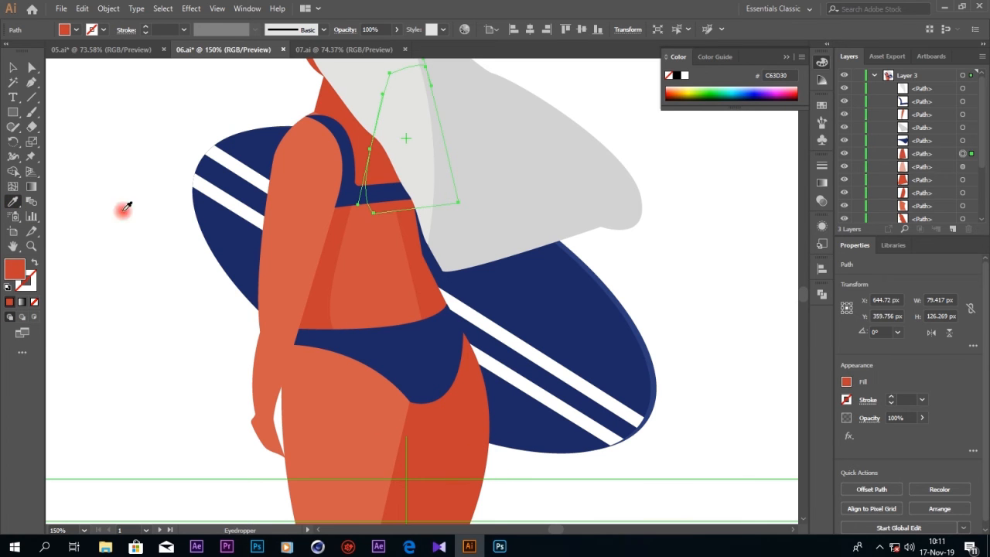
double_click(15, 268)
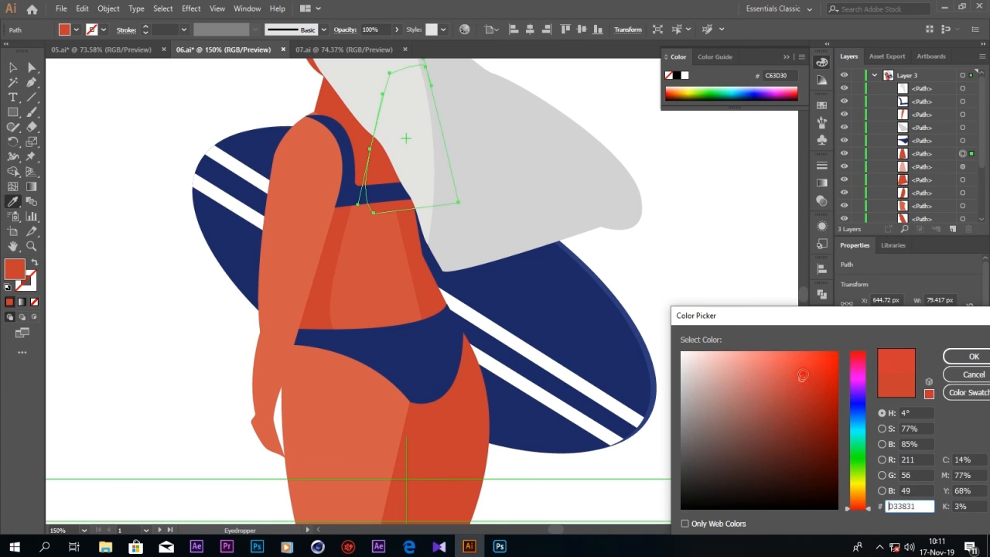
click(971, 356)
- Reshape the red copy's anchor points so its edge curves from the neck down along the hair as a shadow
click(32, 68)
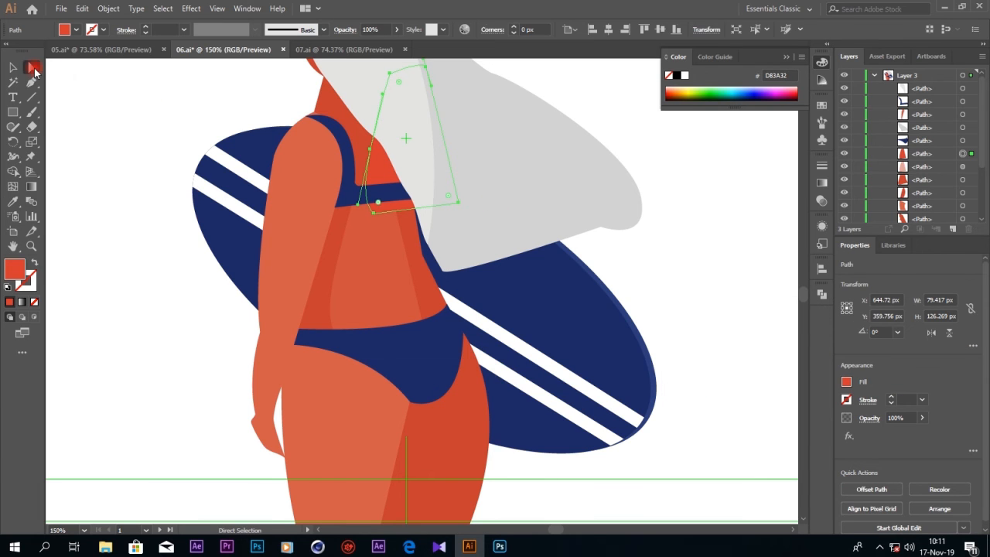
click(561, 250)
click(361, 157)
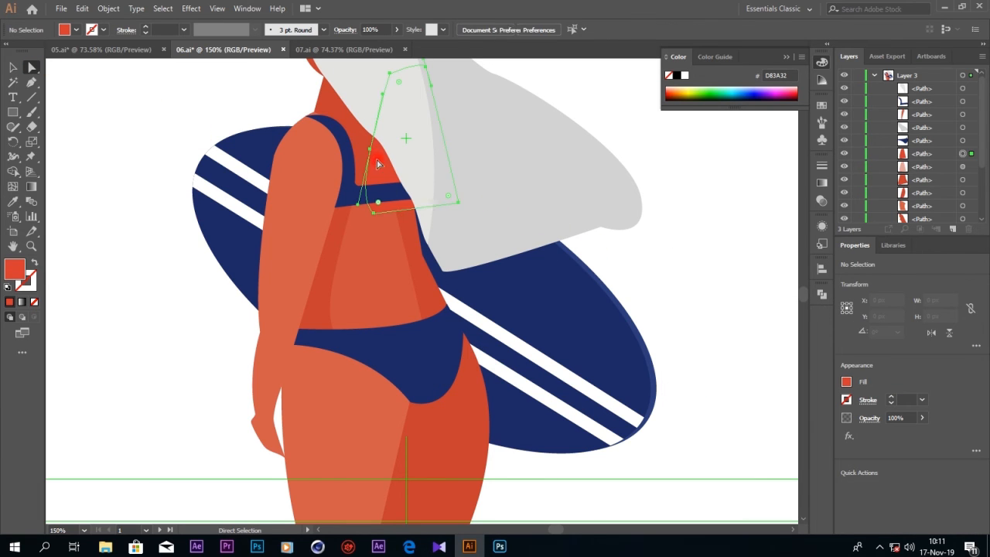
drag(384, 222, 340, 150)
click(396, 132)
drag(395, 132, 354, 256)
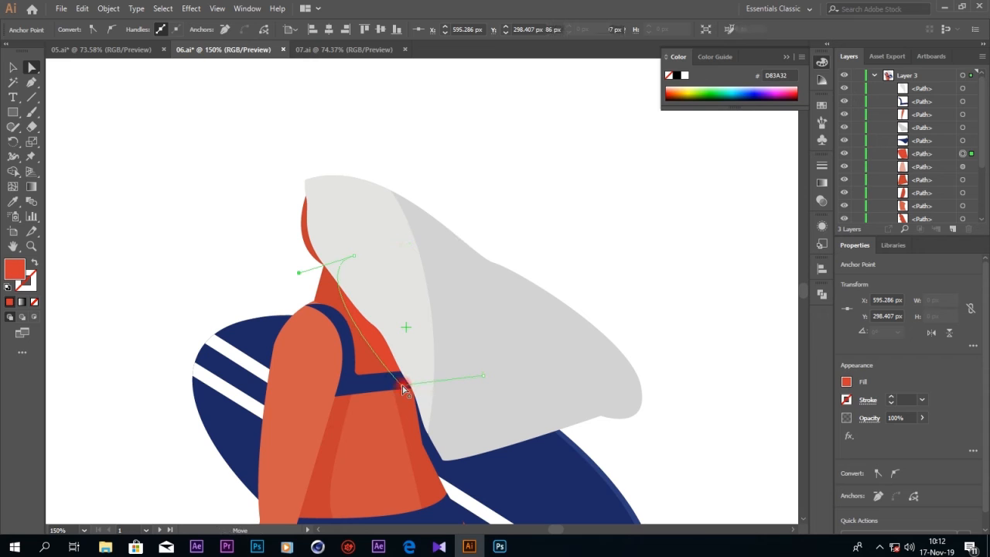
- Adjust the hair shadow's lower corner at the bikini top and fill the shape with dark red AD211E
click(402, 386)
double_click(14, 269)
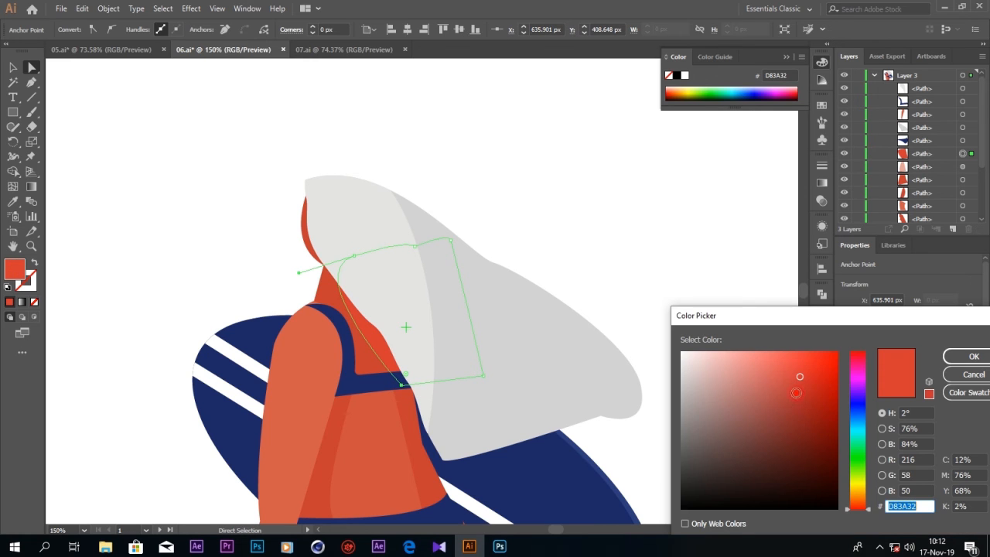
drag(800, 378, 812, 400)
click(973, 356)
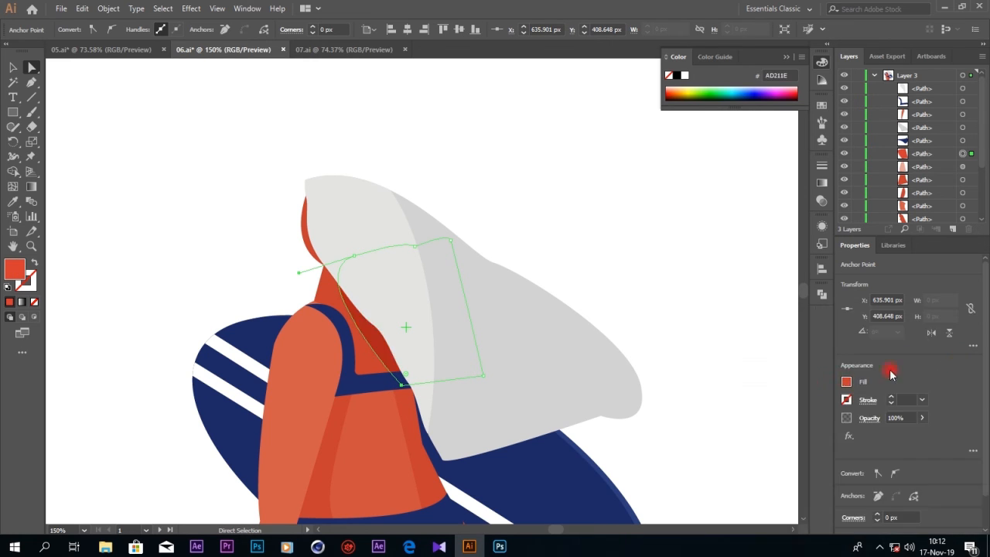
click(135, 177)
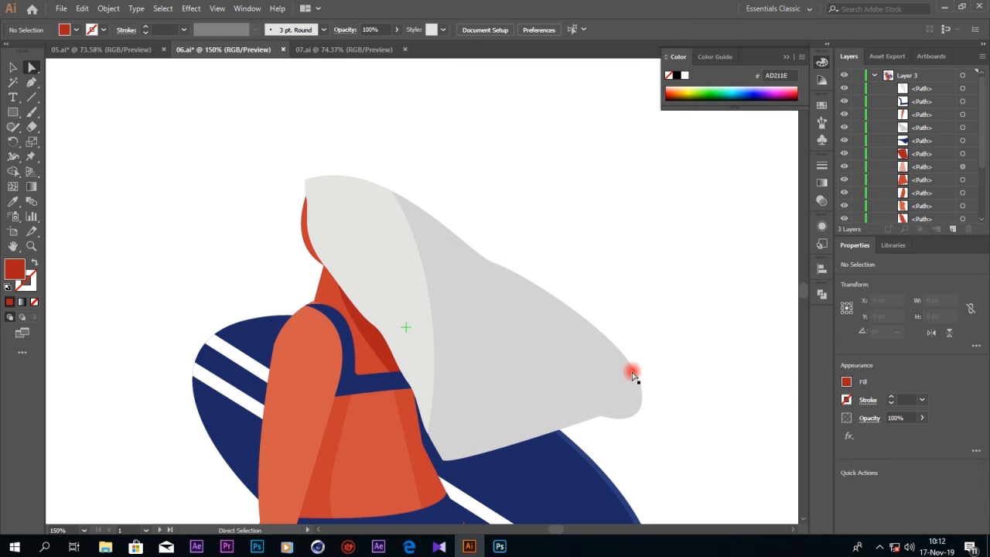
- Draw a closed dark red AD211E shadow shape with the Pen tool from the shoulder to the hand, overlapping the arm's inner side
scroll(667, 321, down, 5)
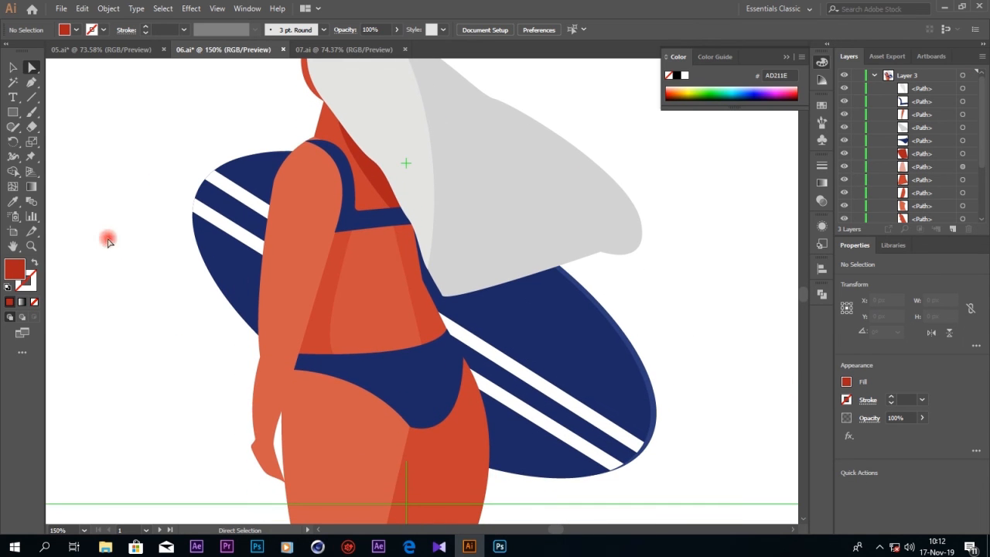
click(32, 82)
click(322, 175)
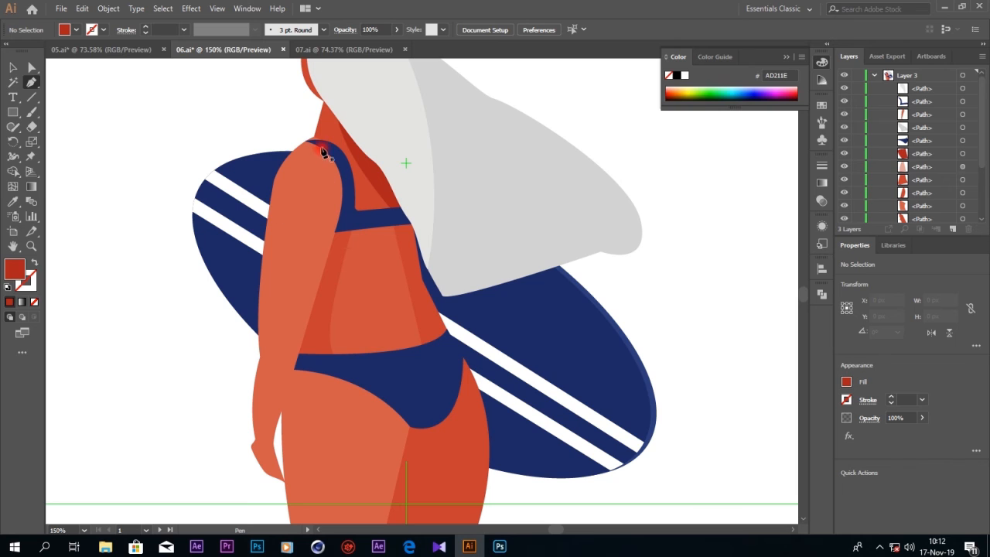
click(320, 145)
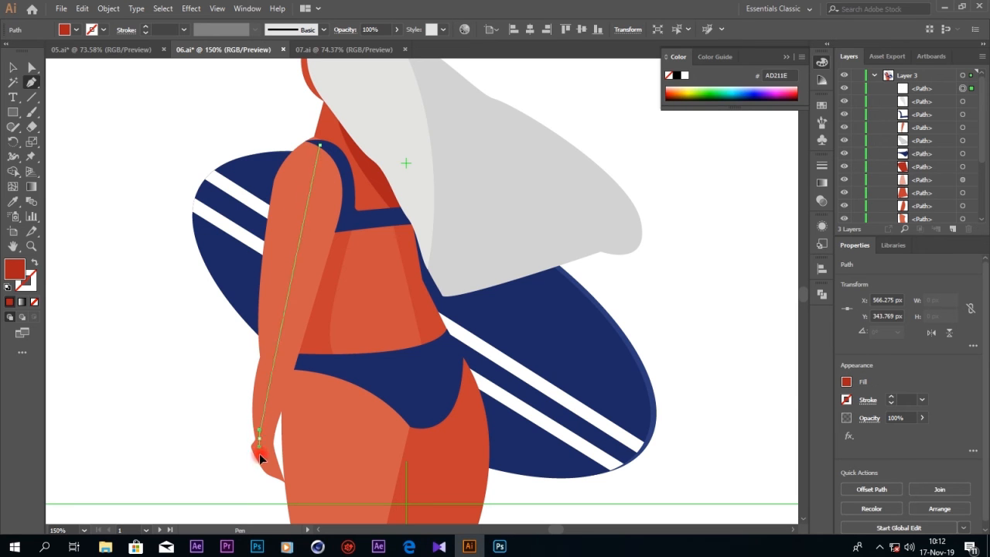
click(285, 481)
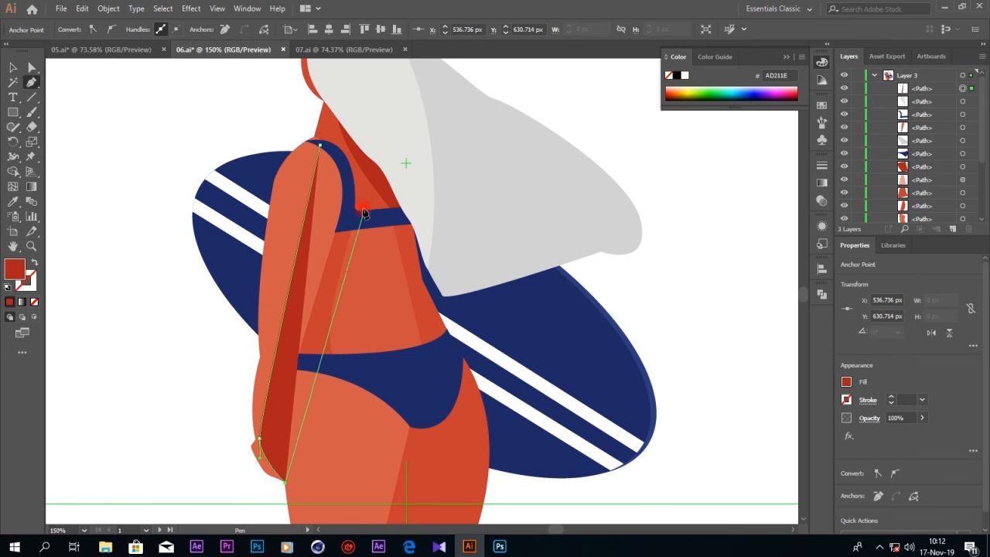
click(363, 161)
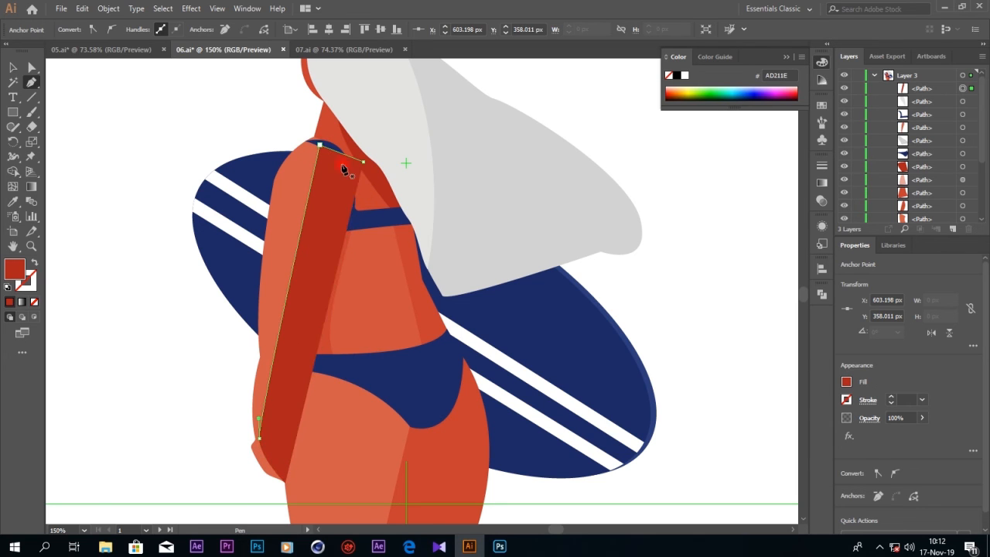
- Adjust the direction handles at the shadow's wrist anchor so its outer edge curves along the arm up to the shoulder
click(31, 68)
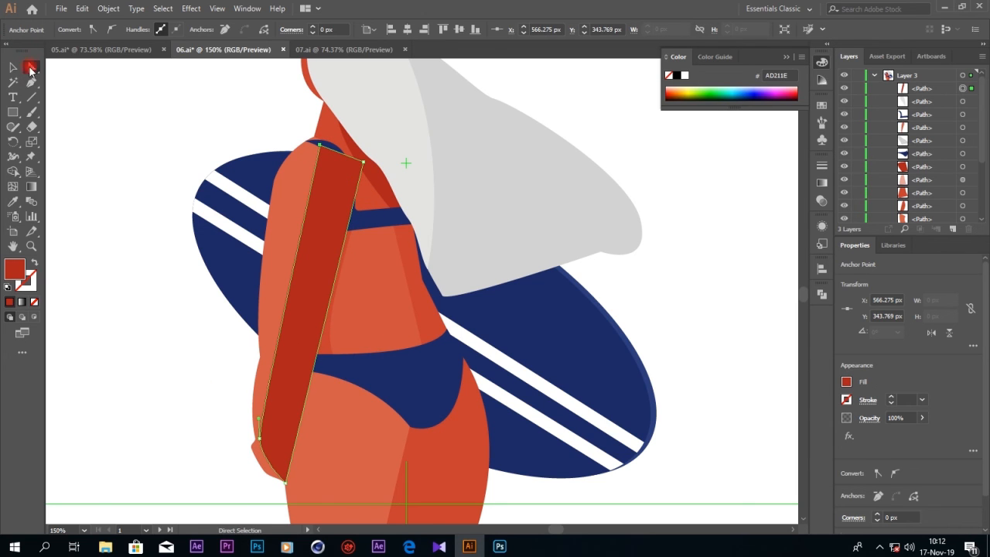
click(260, 440)
drag(258, 418, 264, 274)
drag(275, 201, 268, 178)
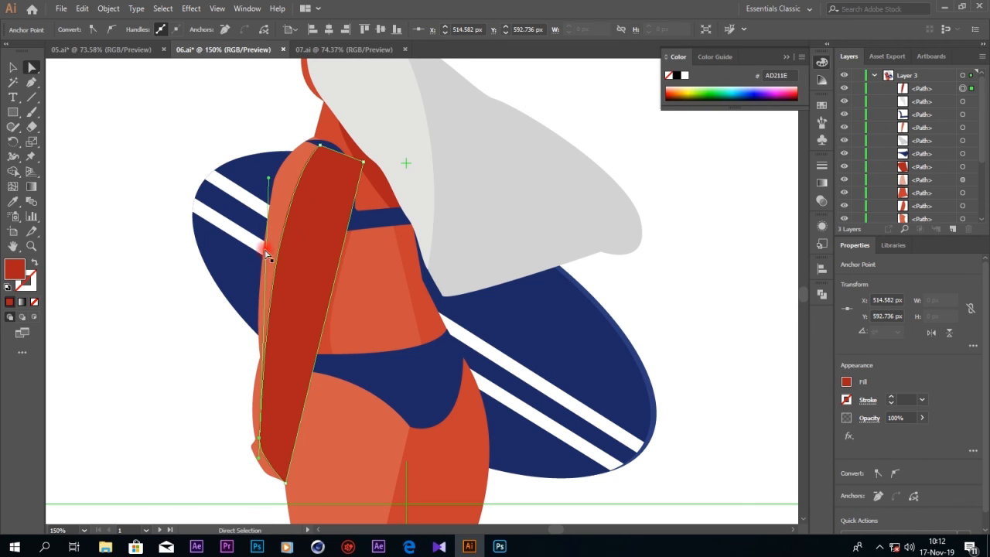
- Split the shadow along the arm's outline with the Shape Builder and delete the part outside the arm
shift+click(290, 173)
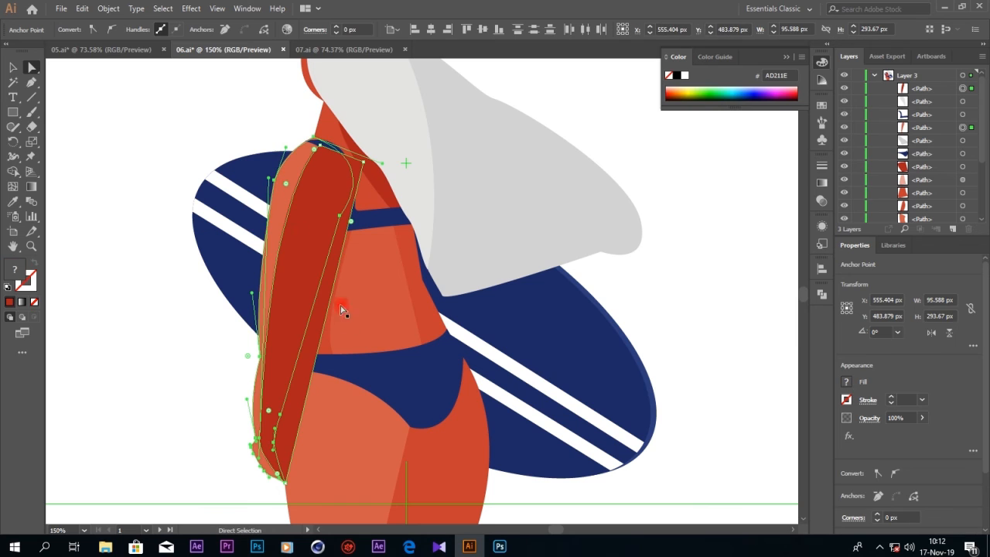
click(13, 171)
click(315, 340)
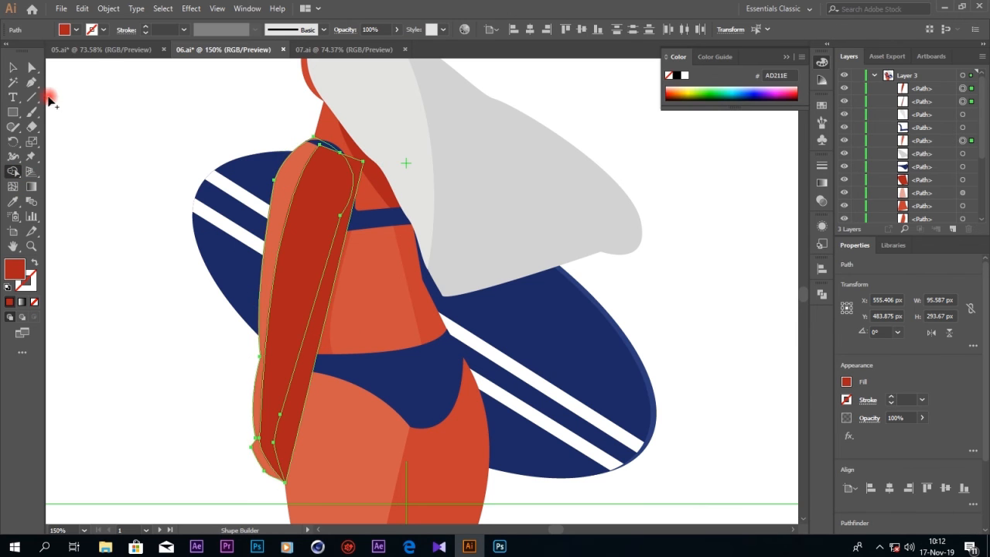
click(23, 67)
click(322, 350)
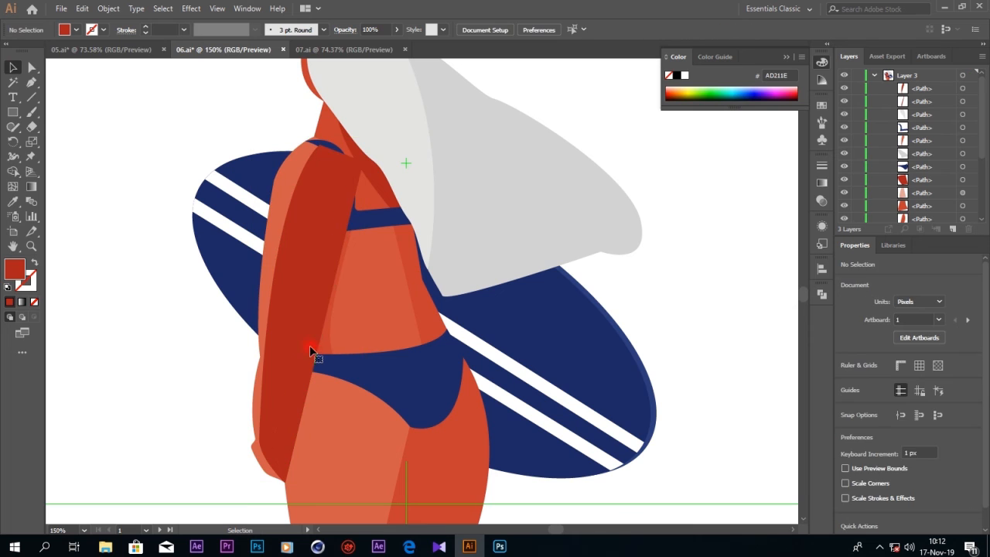
click(310, 347)
key(Delete)
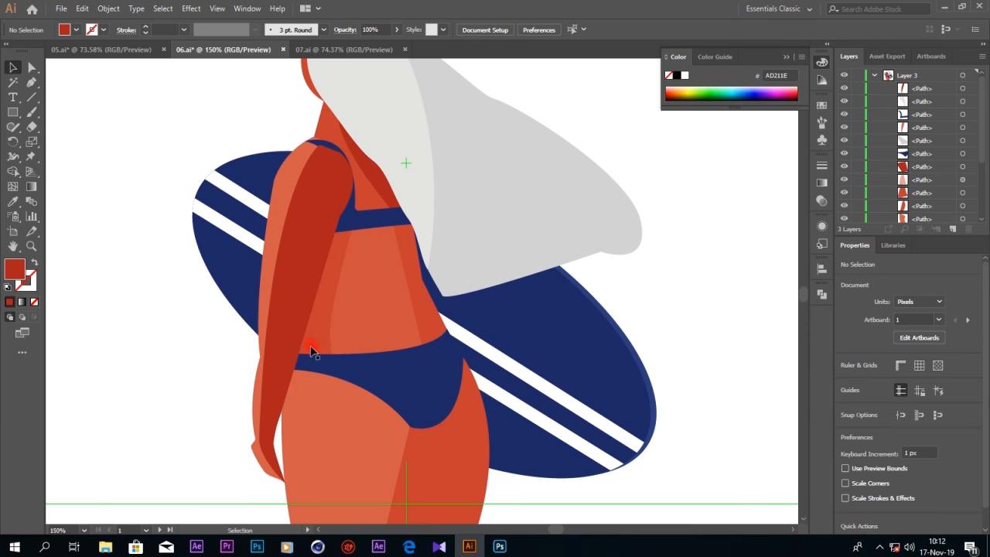
- Place the arm shadow beneath the bikini top path in Layer 3 and set its opacity to 85%
click(313, 216)
drag(921, 120, 922, 118)
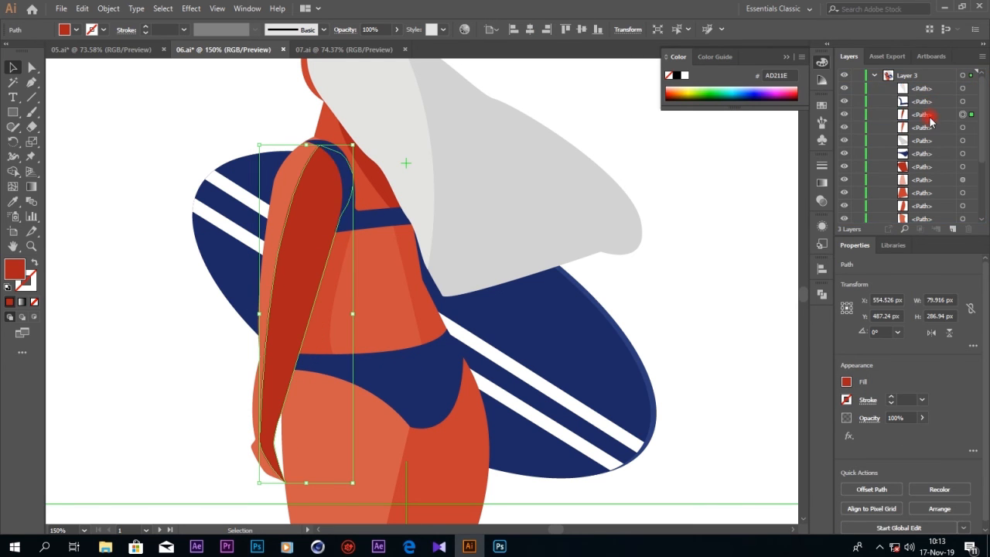
click(313, 477)
click(294, 316)
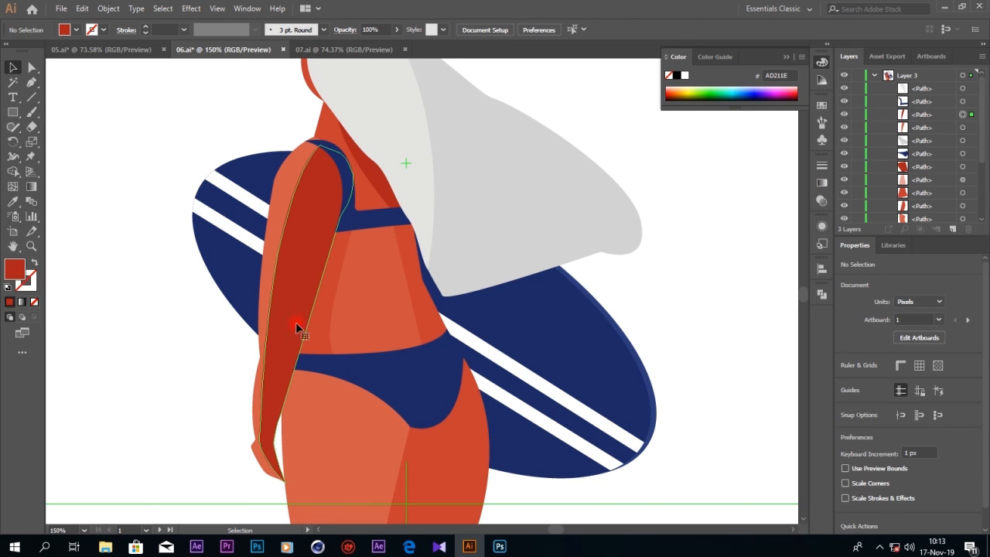
click(921, 419)
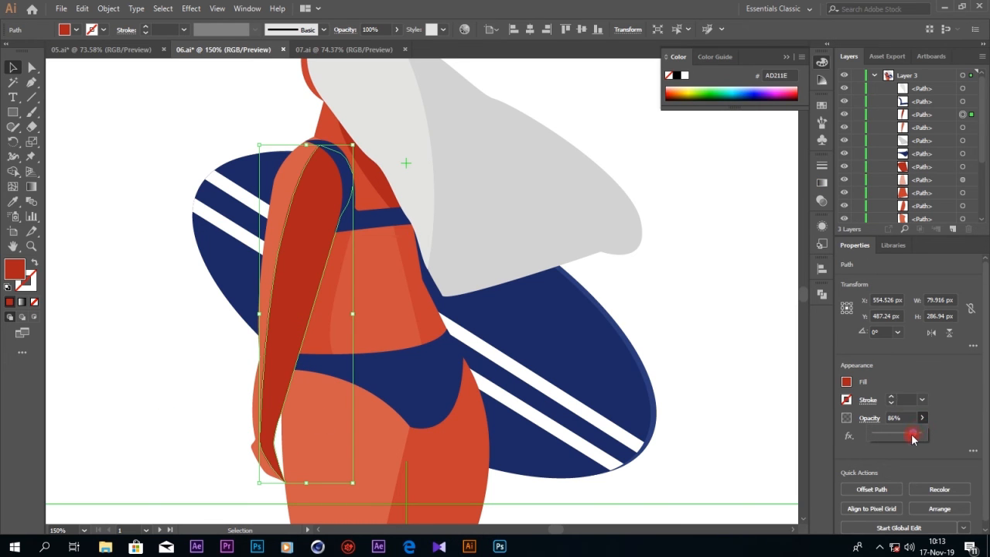
drag(904, 438, 924, 439)
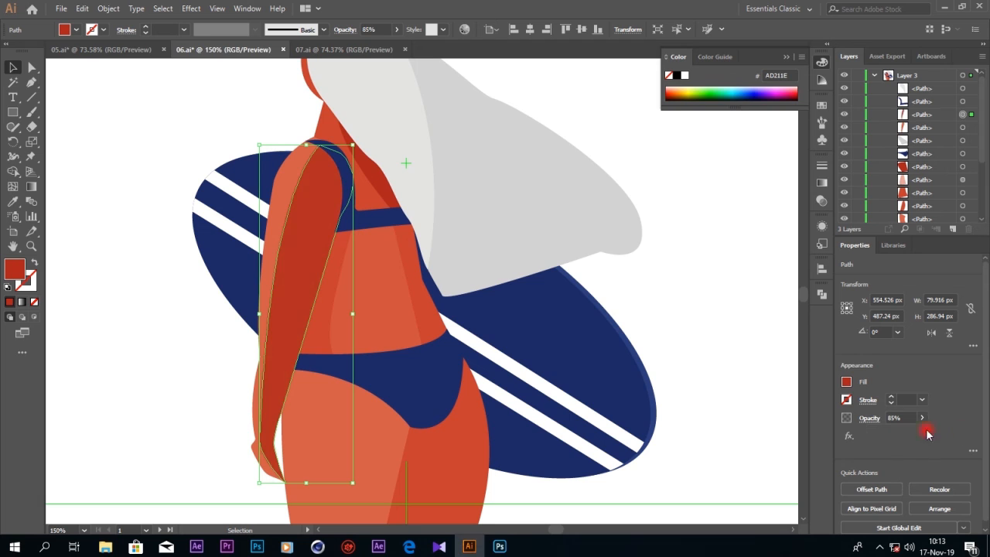
click(751, 346)
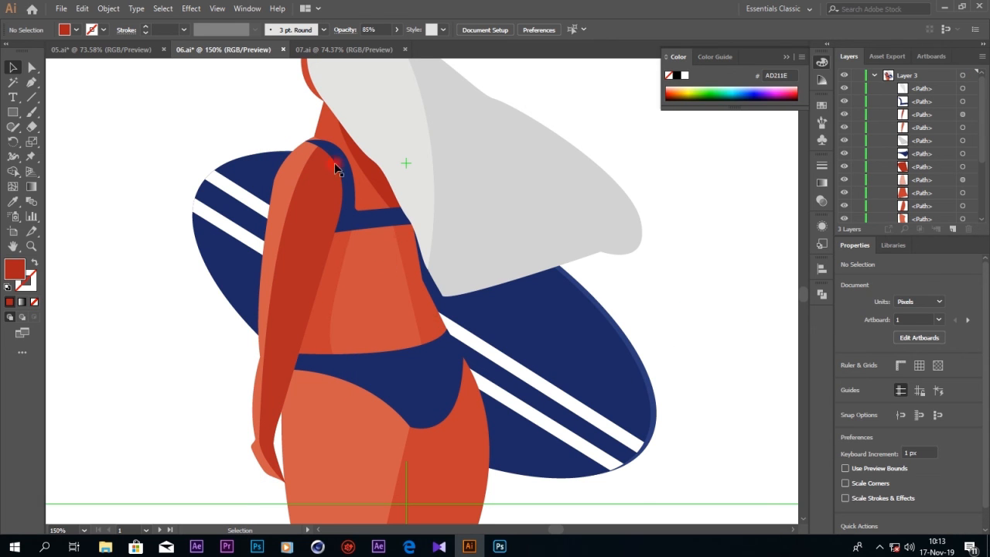
- Draw a closed shape with the Pen tool over the front of the neck above the shoulder and fill it with the arm's light orange
click(36, 90)
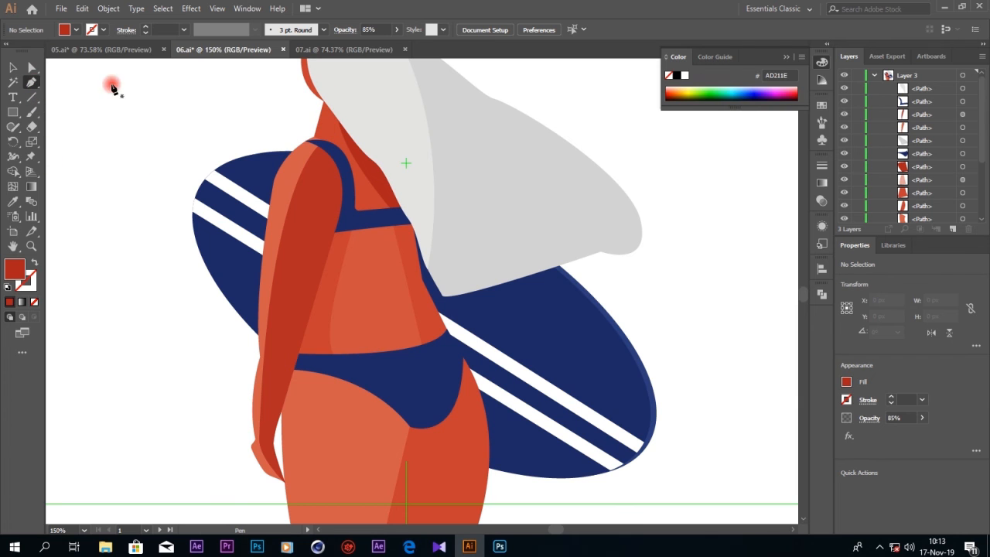
click(293, 75)
drag(332, 90, 324, 70)
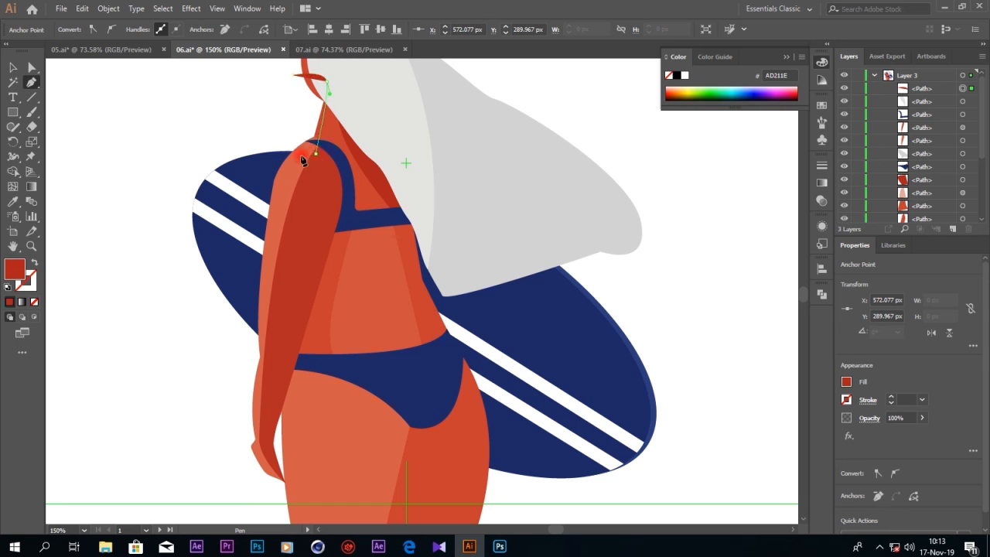
click(317, 153)
click(248, 158)
click(292, 75)
click(16, 201)
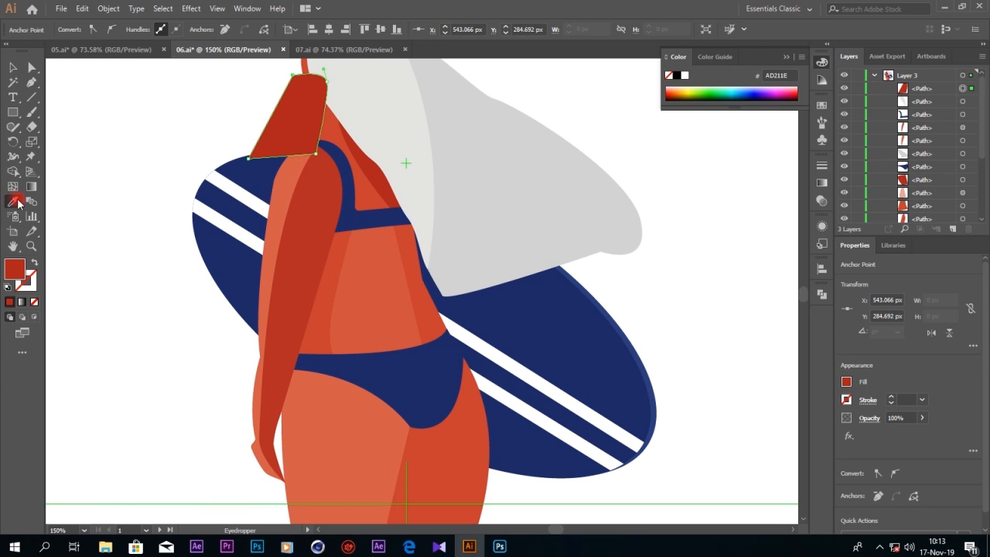
click(288, 215)
- Trim the light orange shape to the neck's outline with the Shape Builder and place it beneath the arm paths in Layer 3
click(12, 68)
shift+click(305, 193)
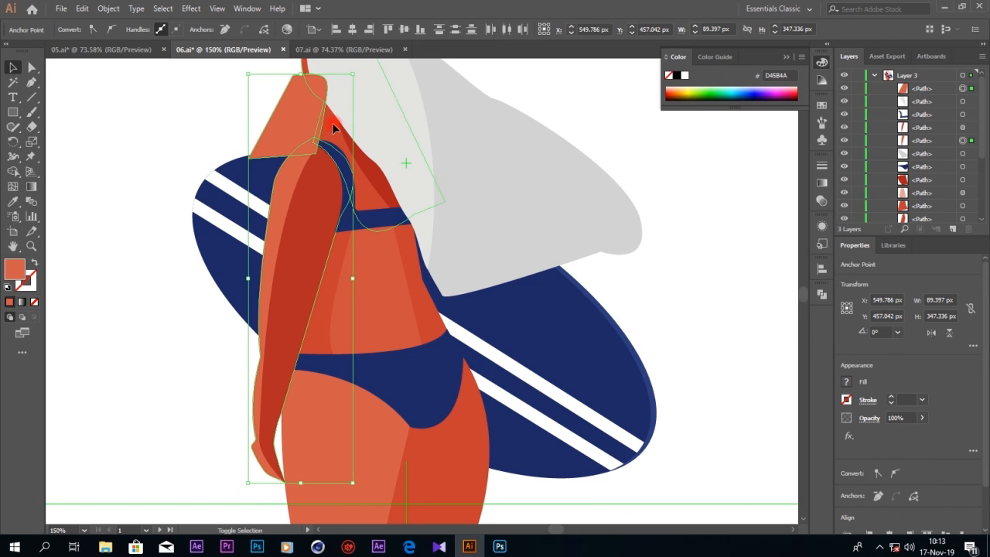
click(19, 174)
drag(283, 104, 296, 109)
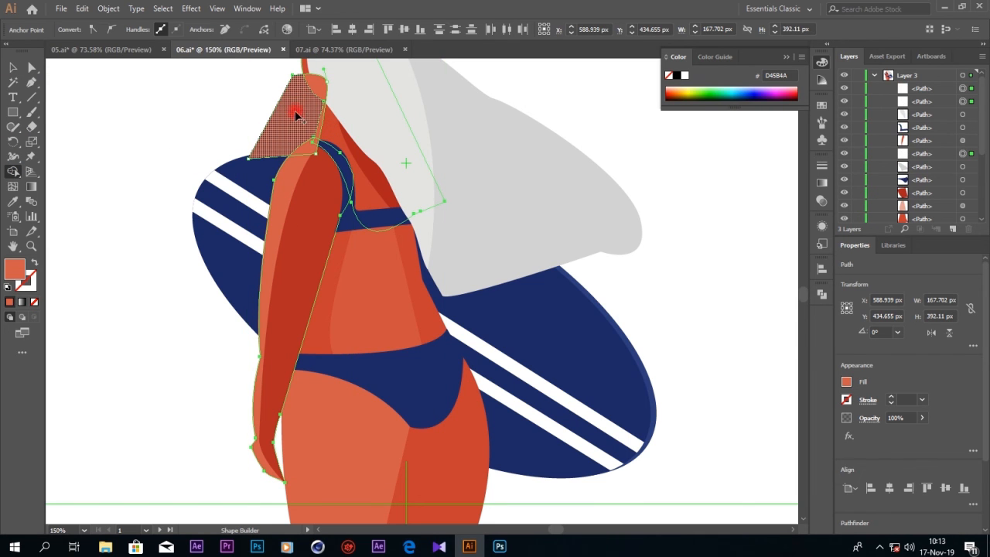
click(14, 69)
click(230, 124)
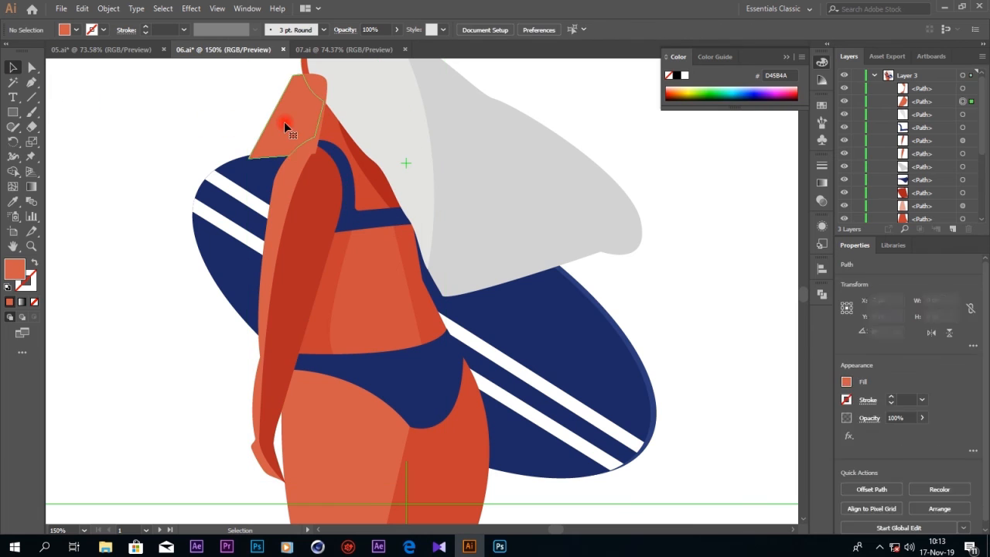
drag(924, 101, 872, 126)
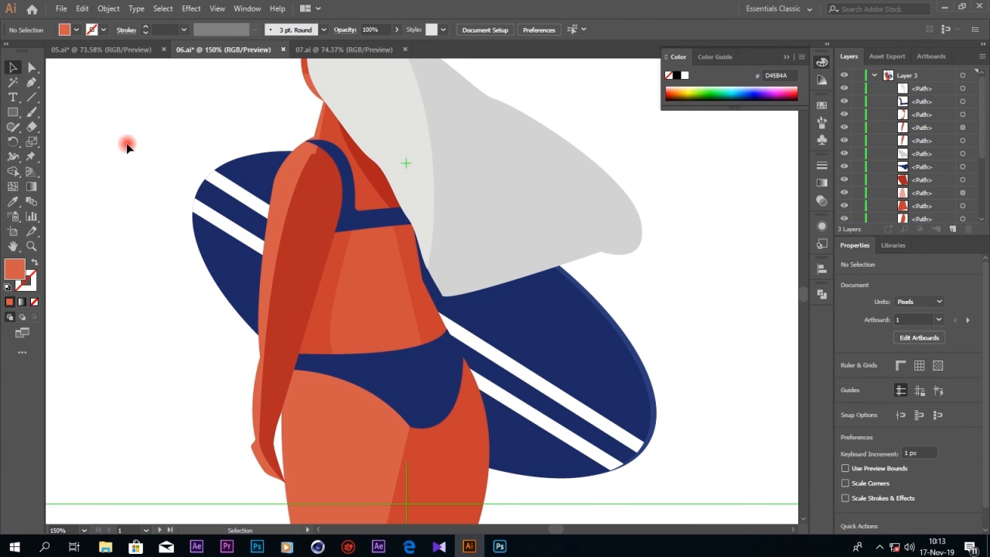
drag(925, 120, 925, 146)
- Draw a closed shape with the Pen tool over the outer side of the near thigh, from the waist to below the artboard edge
scroll(684, 292, down, 1)
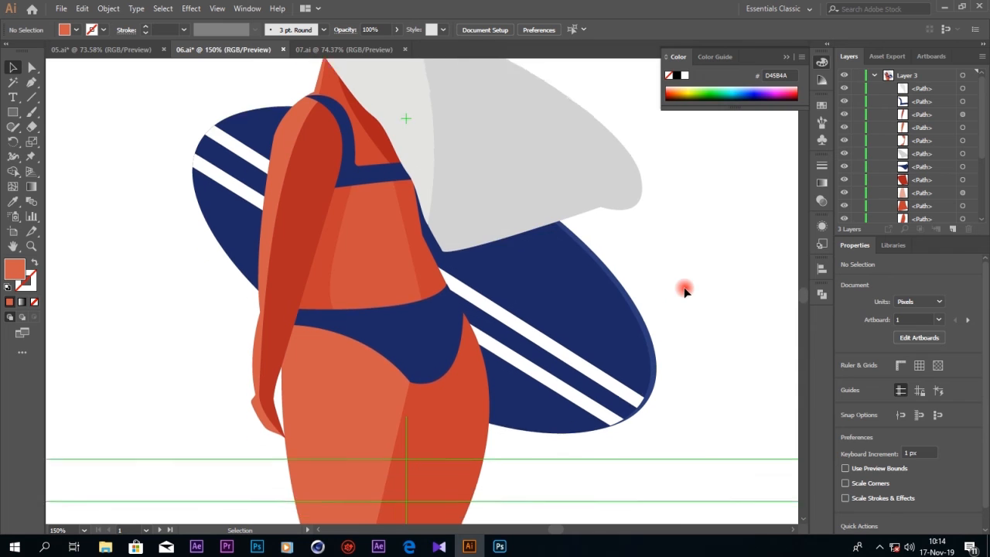
scroll(684, 291, down, 3)
click(31, 82)
click(243, 176)
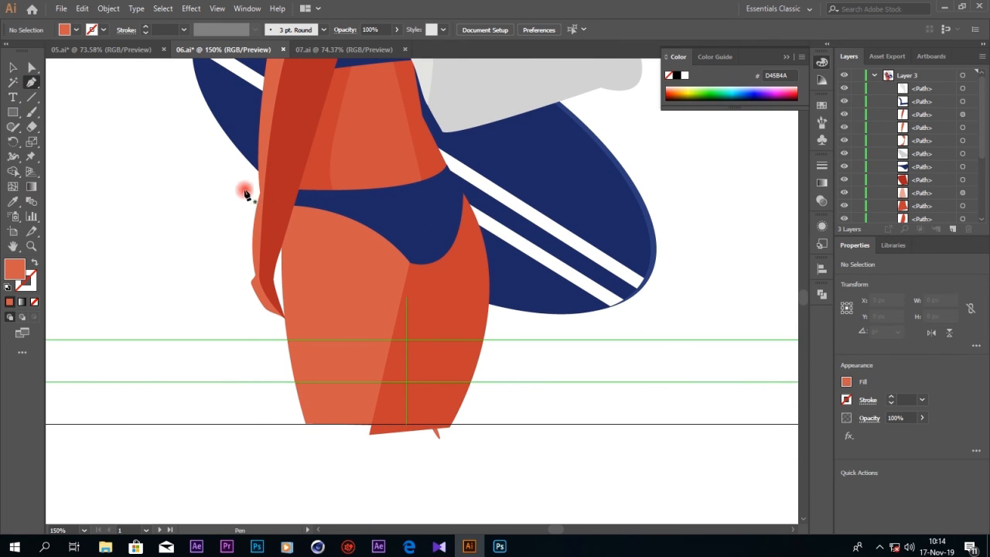
drag(309, 184, 320, 203)
click(329, 453)
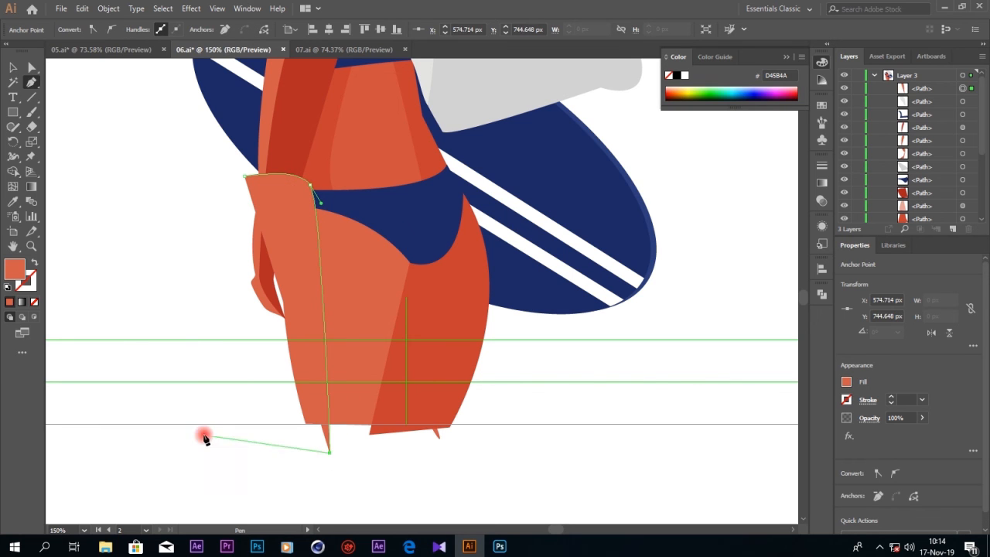
click(196, 426)
click(245, 178)
- Fill the thigh shape with the far thigh's red C63D30 and place it beneath the arm and bikini paths in Layer 3
click(12, 203)
click(458, 319)
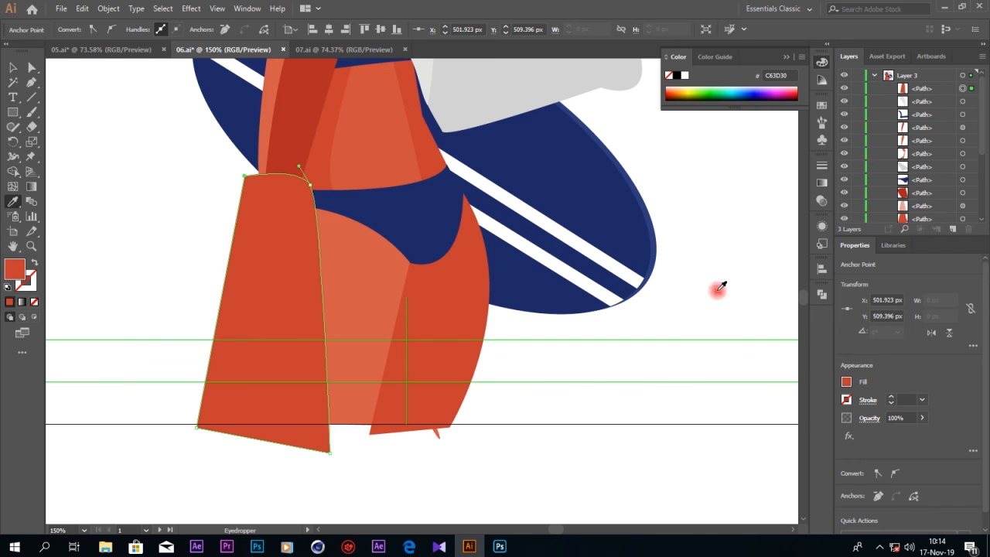
drag(943, 86, 946, 204)
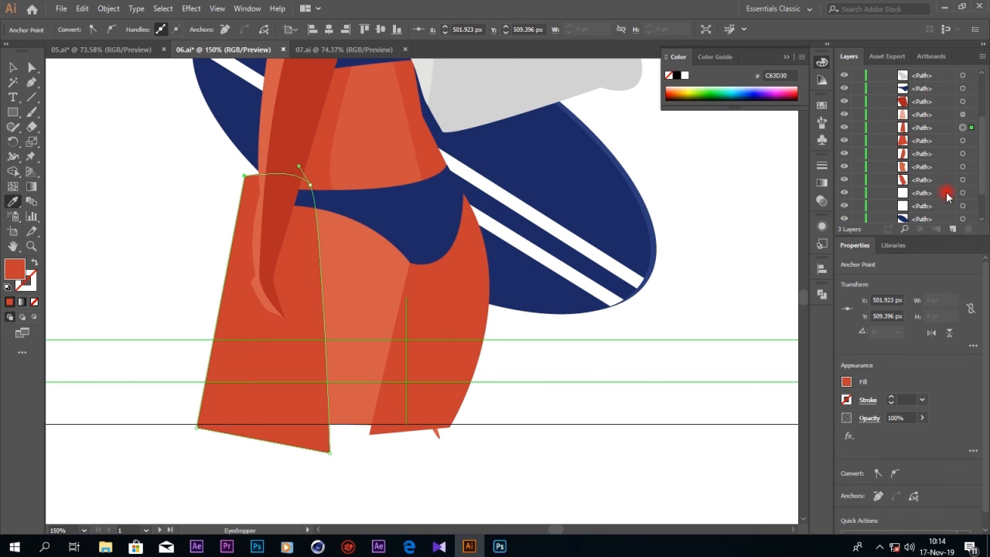
- Split the red shape along the near thigh's outline with the Shape Builder and delete the part outside the thigh
click(13, 65)
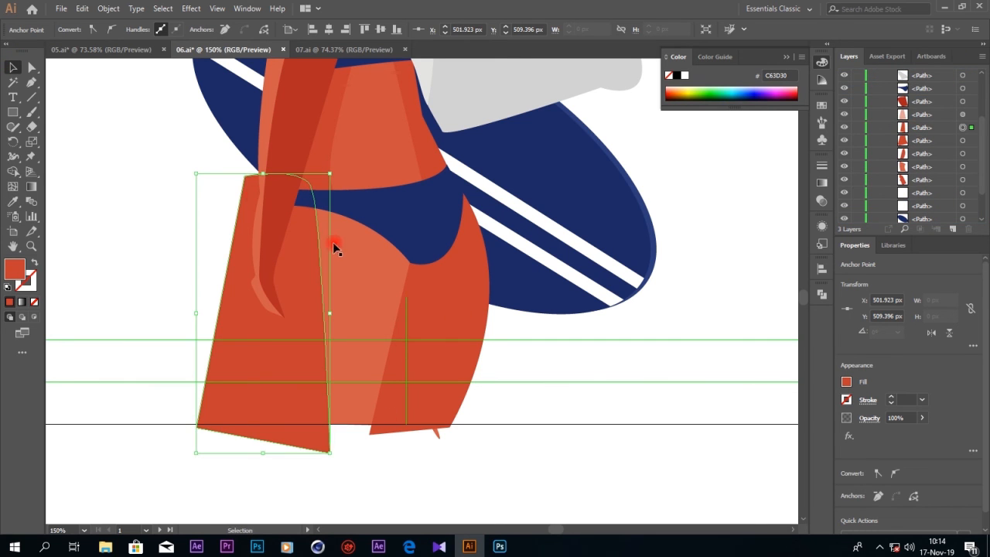
shift+click(357, 303)
click(13, 171)
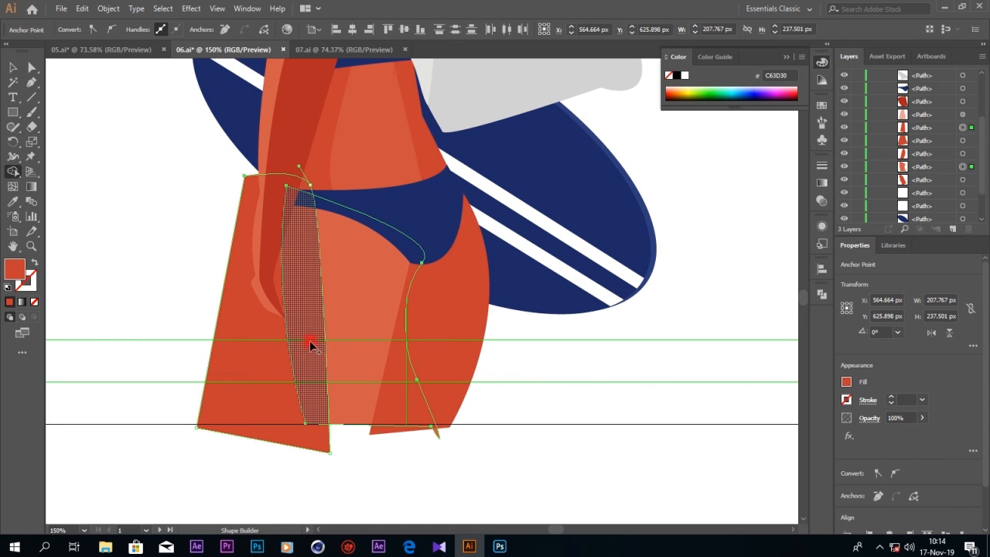
click(316, 342)
click(188, 323)
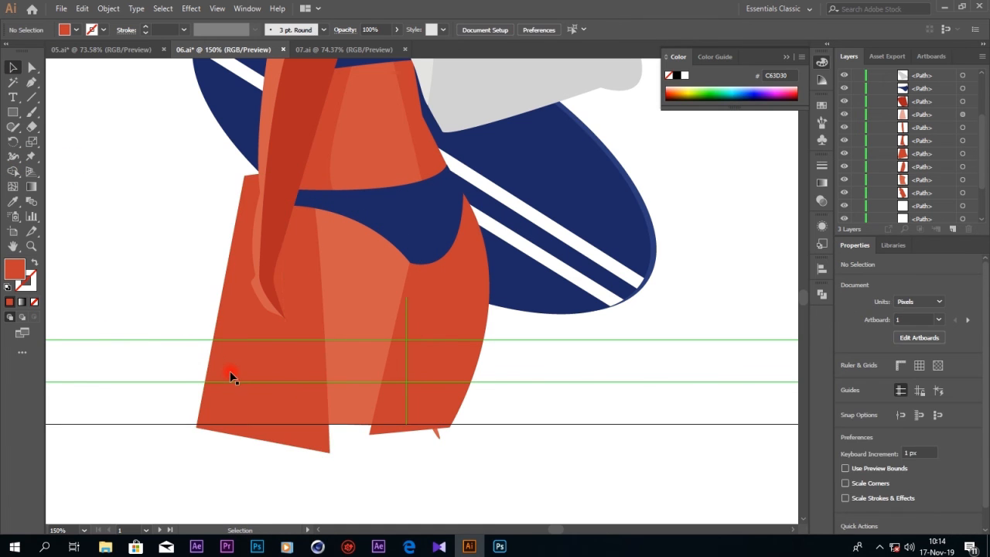
click(229, 375)
key(Delete)
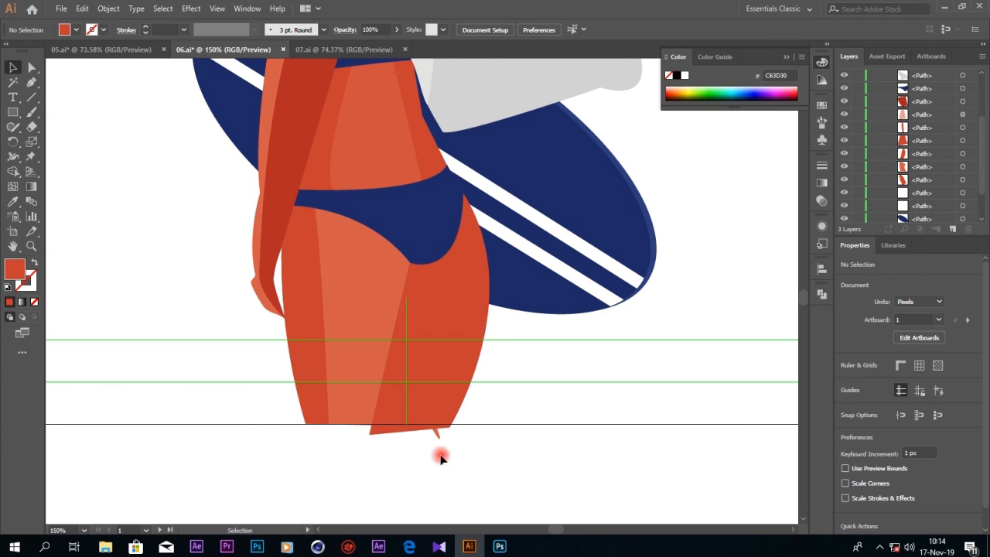
- Draw a closed shape with the Pen tool from the bikini's waist diagonally across the thighs, extending below the artboard and beyond the outer hip
click(31, 82)
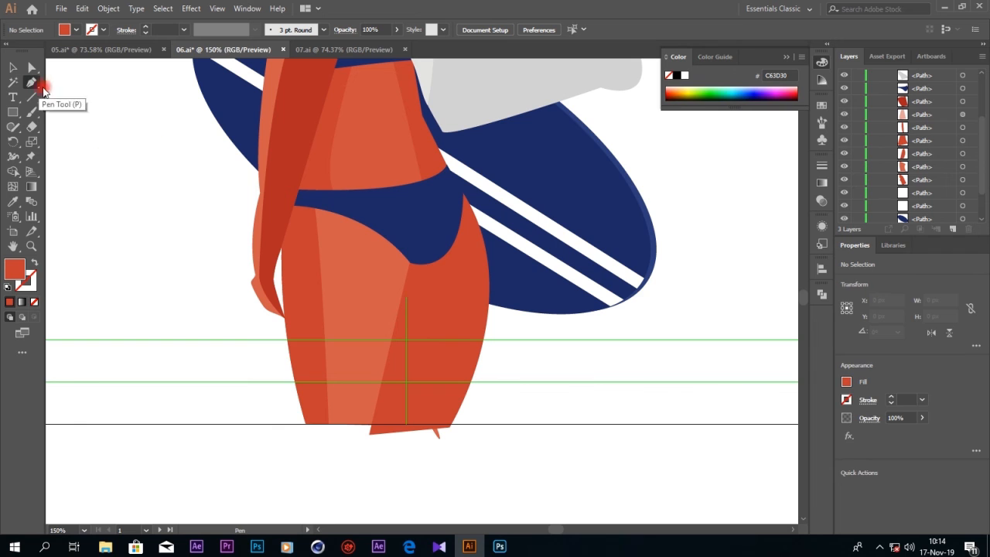
click(308, 199)
drag(444, 472, 433, 514)
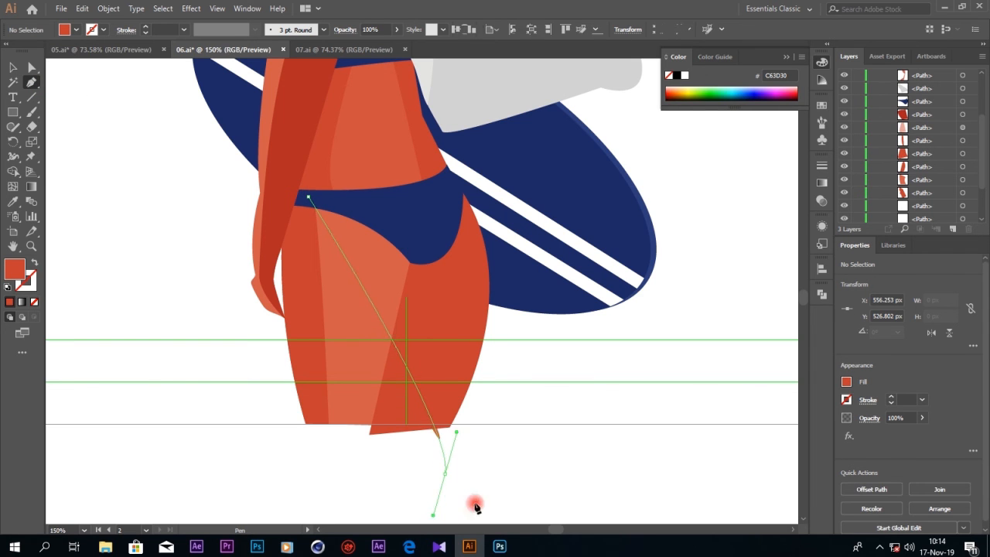
click(576, 398)
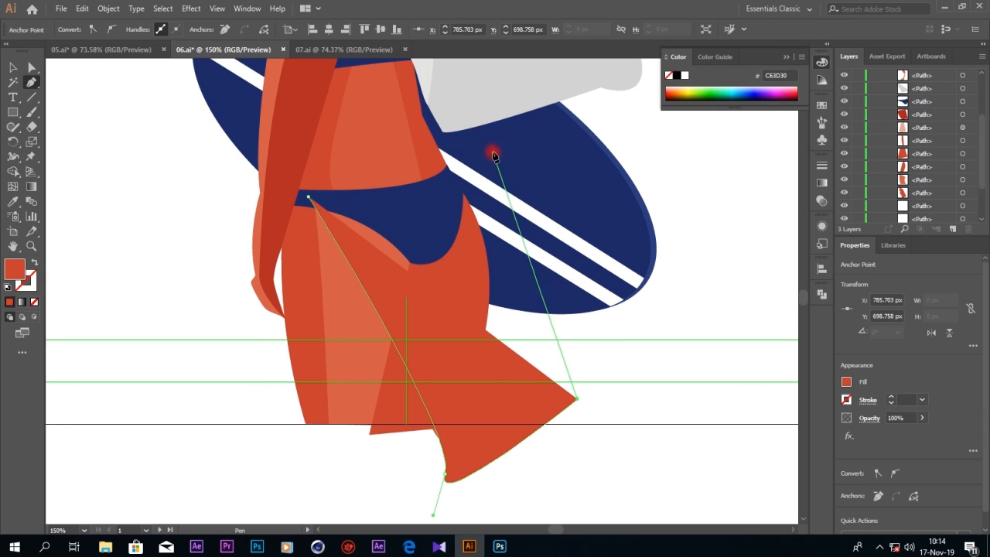
click(487, 148)
click(332, 139)
key(ctrl+z)
key(ctrl+z)
drag(445, 185, 393, 195)
click(308, 196)
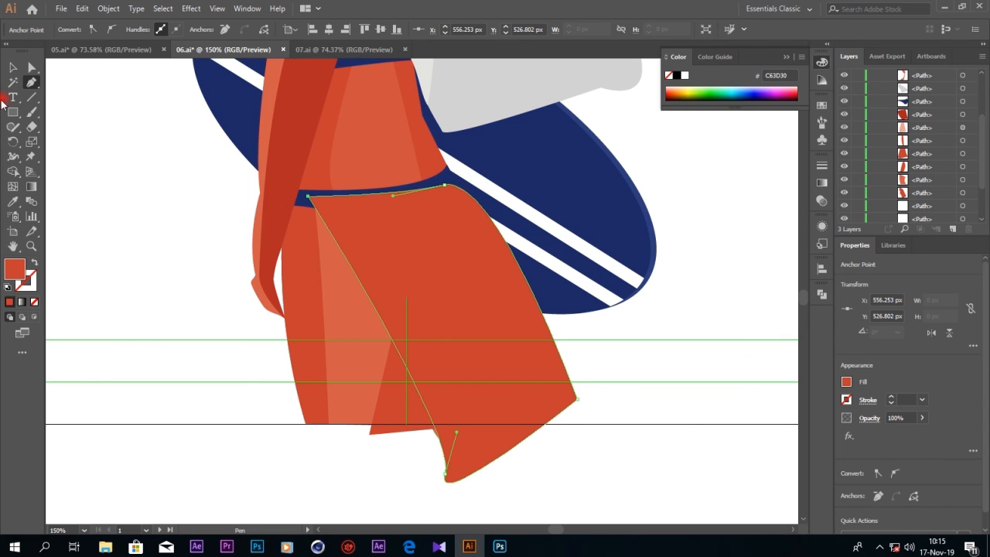
- Move the new thigh shape beneath the arm and bikini paths in Layer 3
click(15, 69)
scroll(917, 90, up, 3)
drag(918, 90, 928, 155)
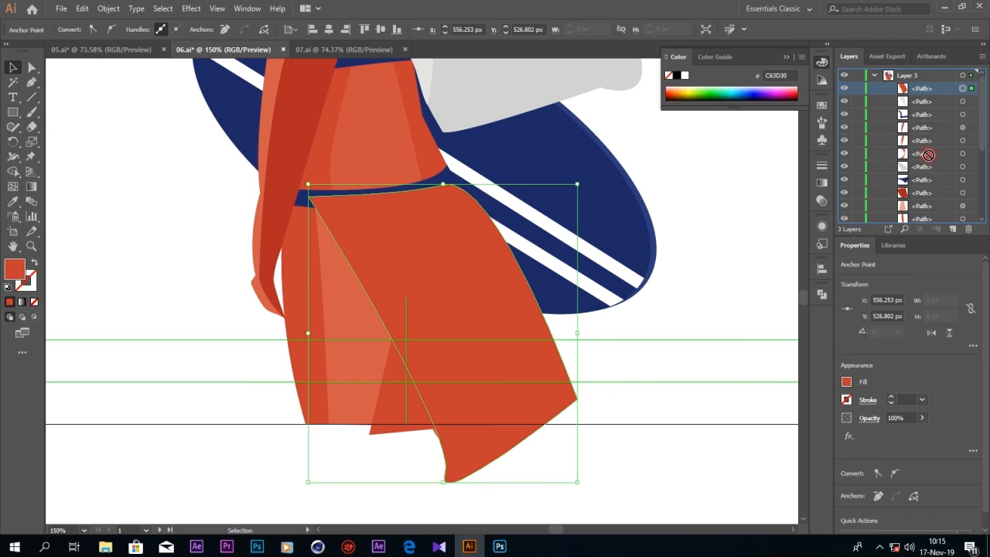
drag(930, 191, 917, 191)
- Split the diagonal shape along the thighs' outlines with the Shape Builder and delete the part outside the outer thigh
scroll(469, 353, down, 2)
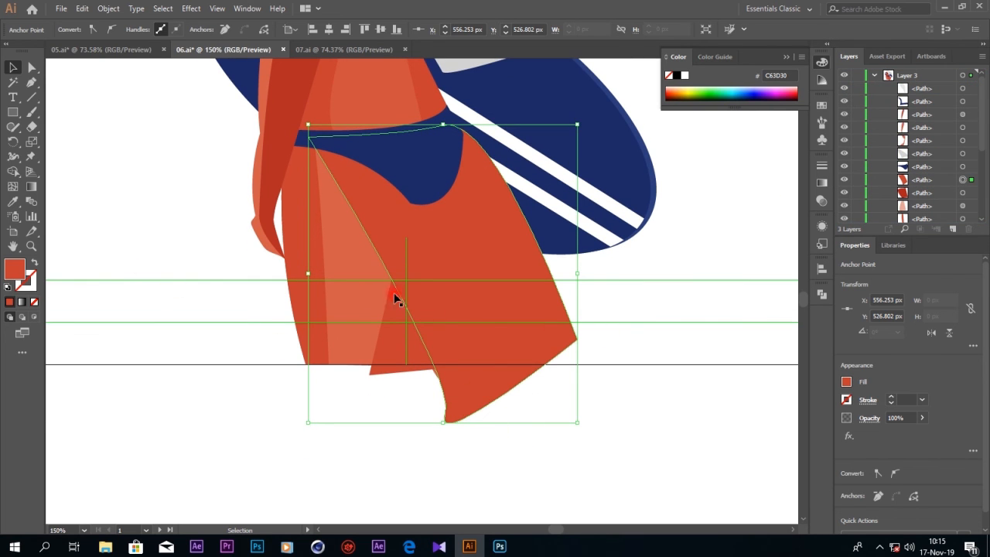
shift+click(396, 340)
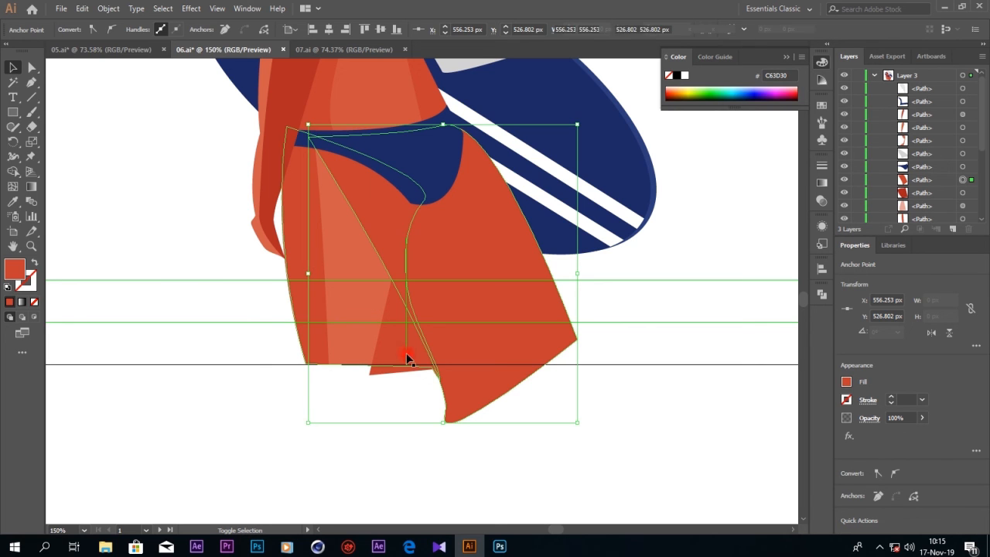
shift+click(416, 375)
shift+click(413, 355)
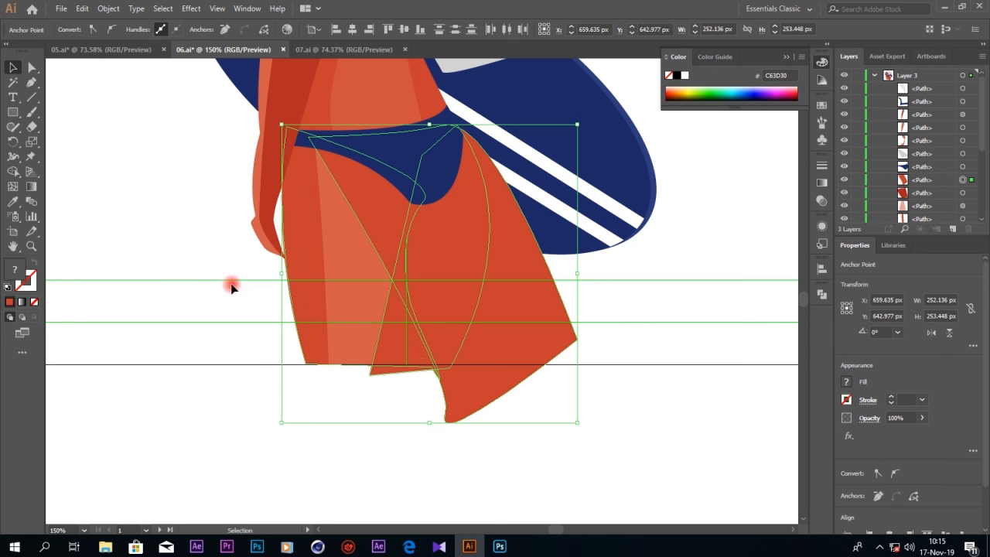
click(14, 171)
click(497, 315)
click(18, 68)
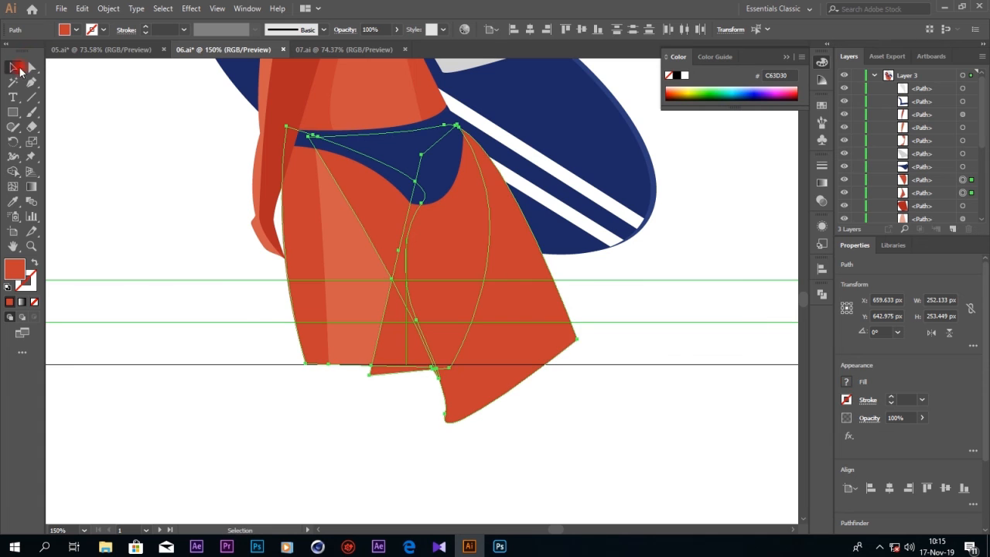
click(579, 343)
click(552, 335)
key(Delete)
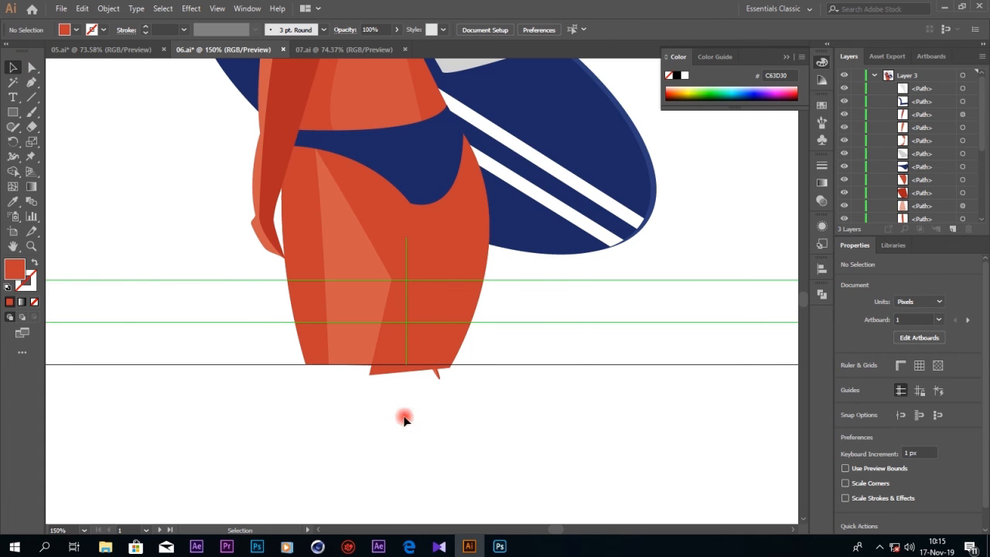
- Fill the trimmed diagonal thigh shape with E2433B and set its blending mode to Soft Light
click(380, 236)
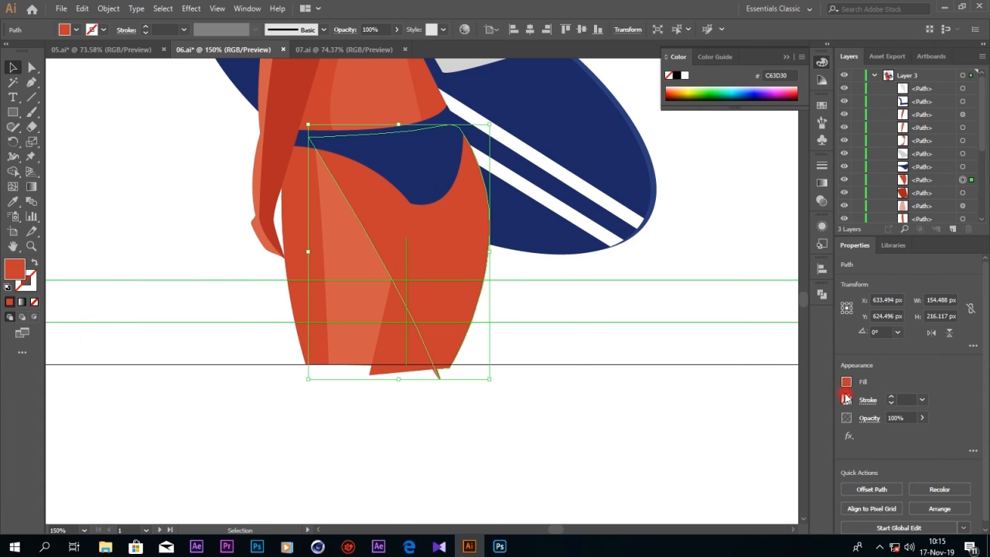
double_click(20, 269)
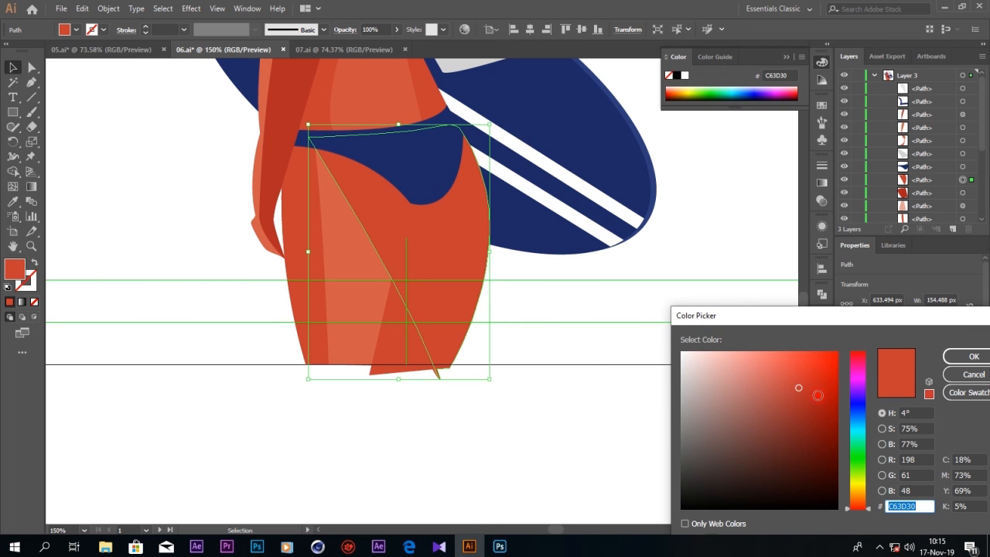
click(796, 369)
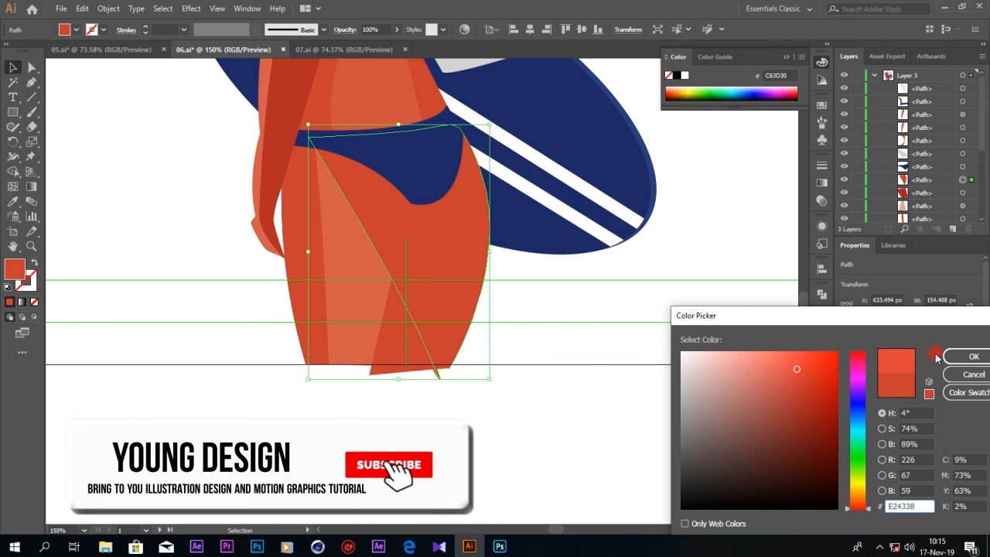
click(968, 357)
click(869, 418)
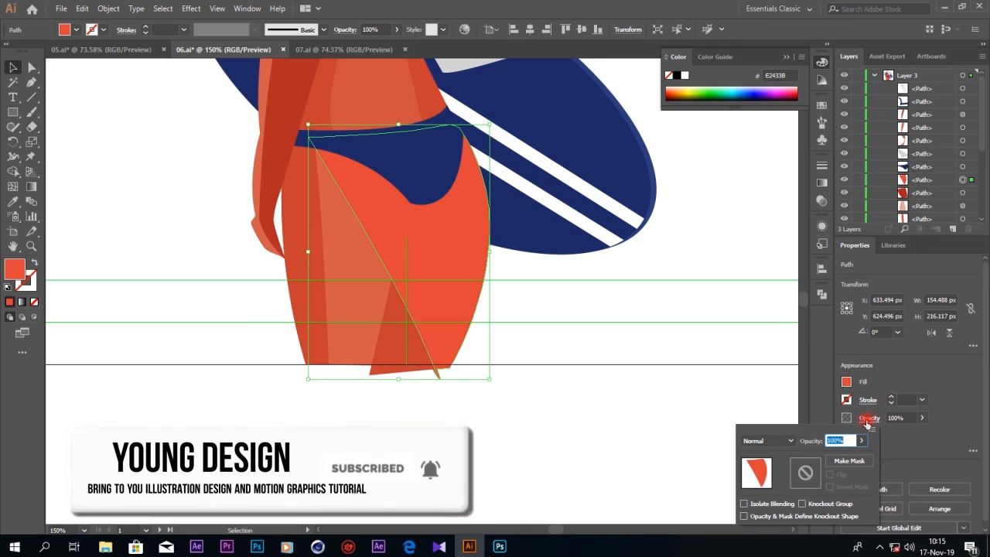
click(773, 440)
click(770, 328)
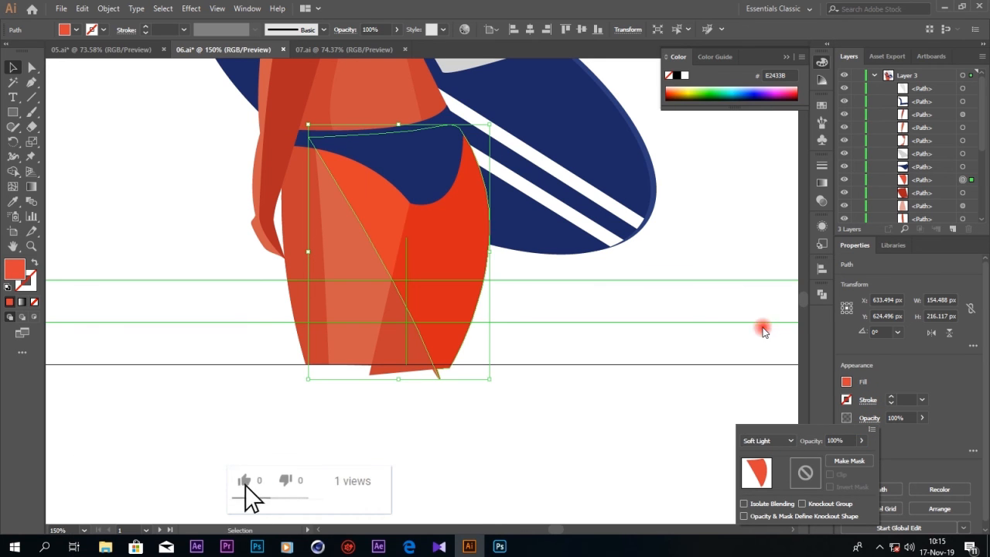
click(405, 417)
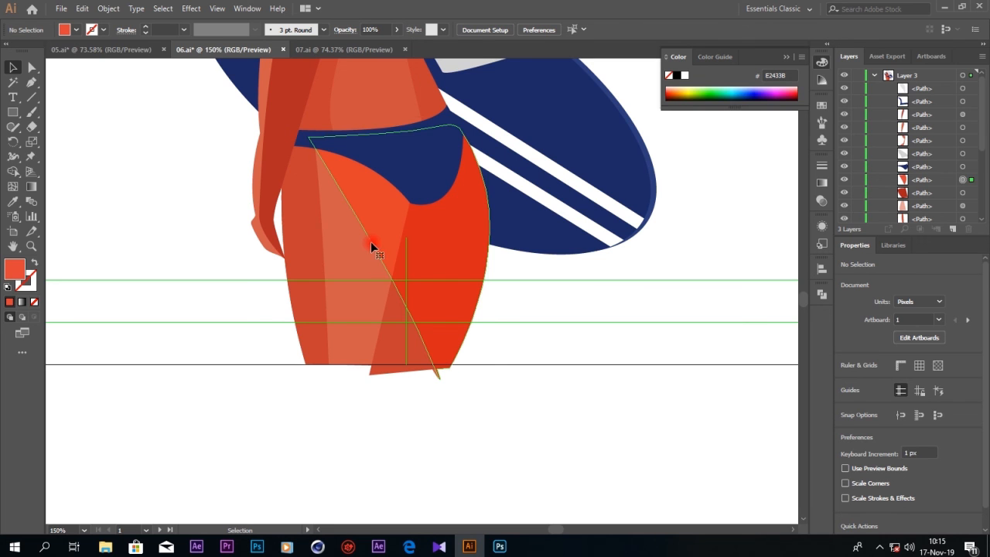
- Reshape the diagonal inner edge of the Soft Light thigh shape by moving its middle anchor point toward the outer thigh
click(387, 286)
click(28, 69)
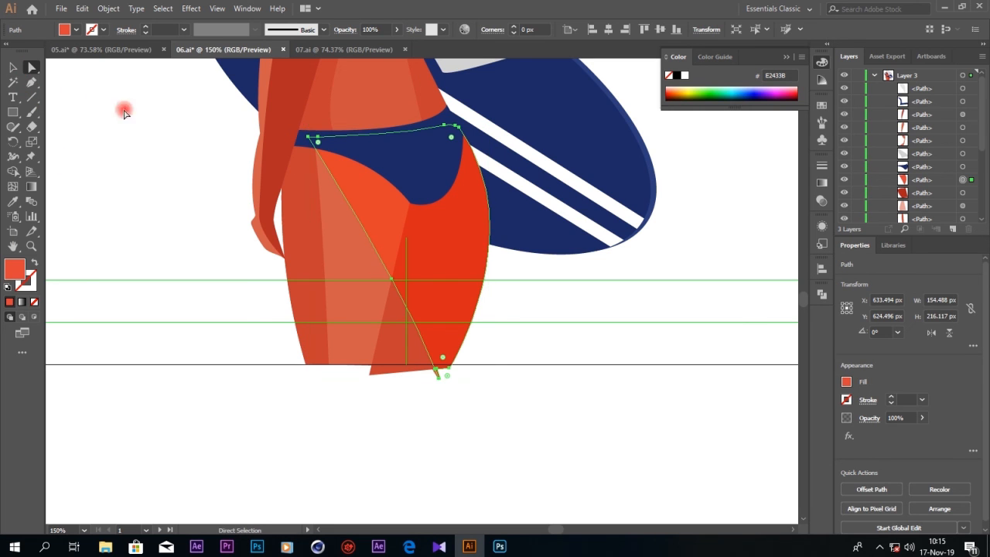
click(307, 138)
drag(391, 278, 386, 254)
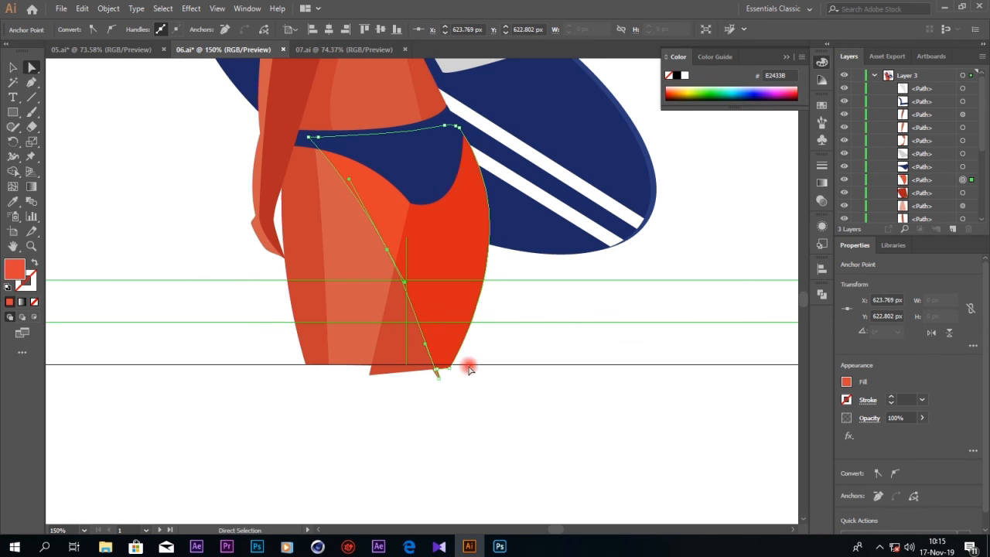
drag(408, 291, 438, 375)
click(507, 419)
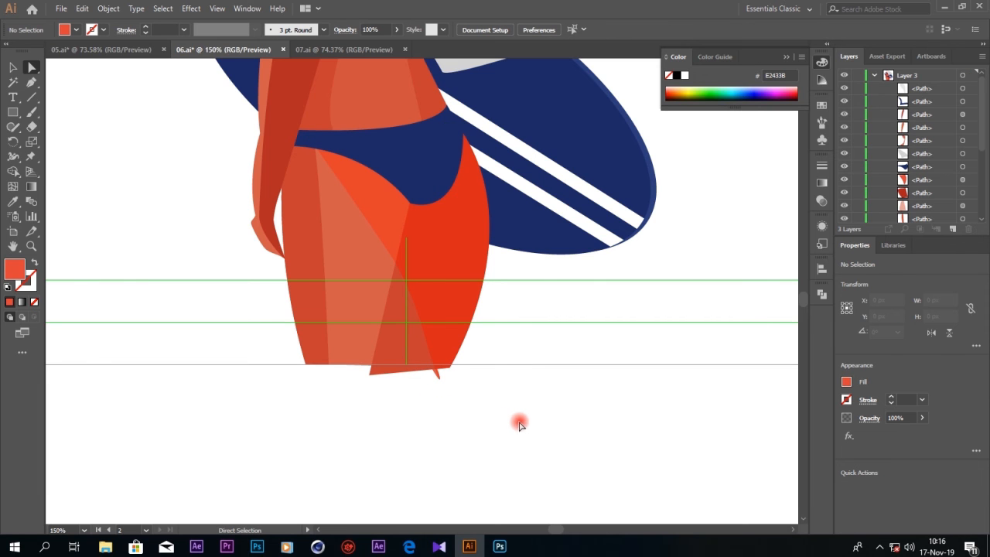
- Draw a narrow, tapering closed shape with the Pen tool along the bare midriff above the bikini bottom
scroll(563, 398, up, 5)
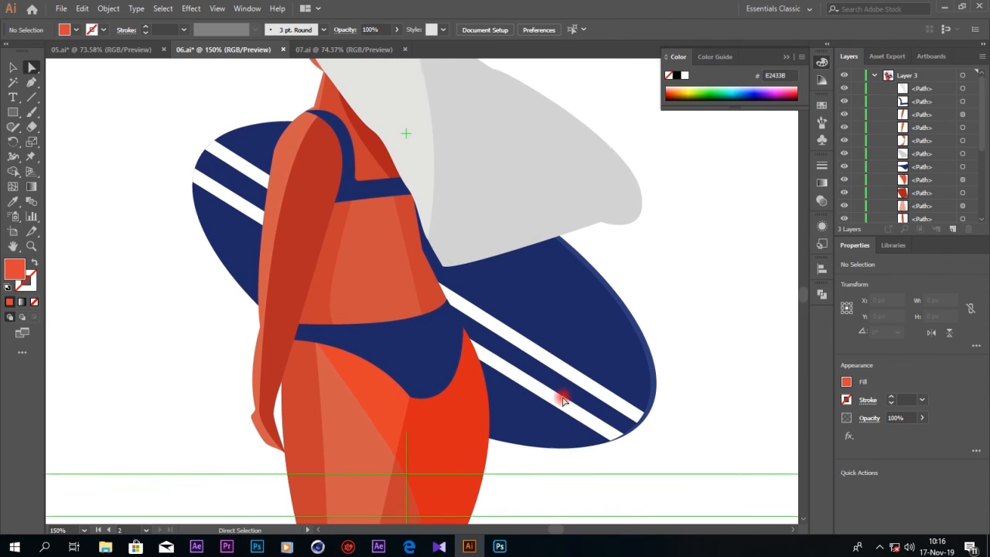
scroll(563, 398, up, 1)
click(31, 82)
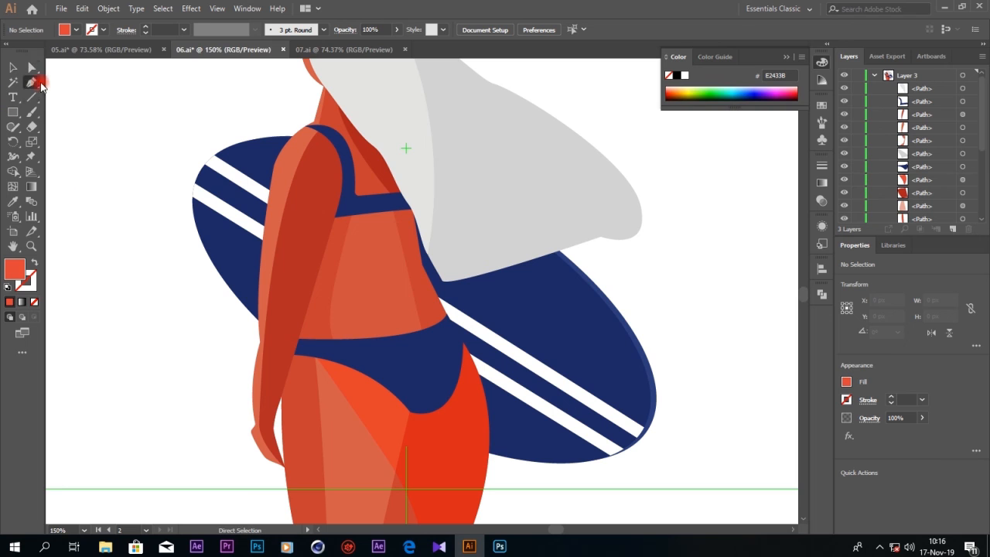
click(386, 255)
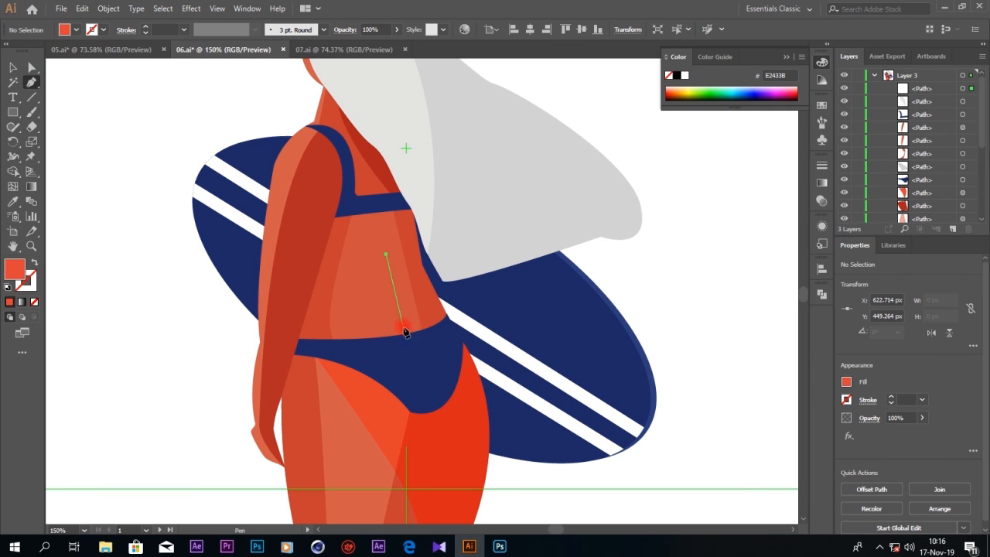
drag(412, 328, 408, 317)
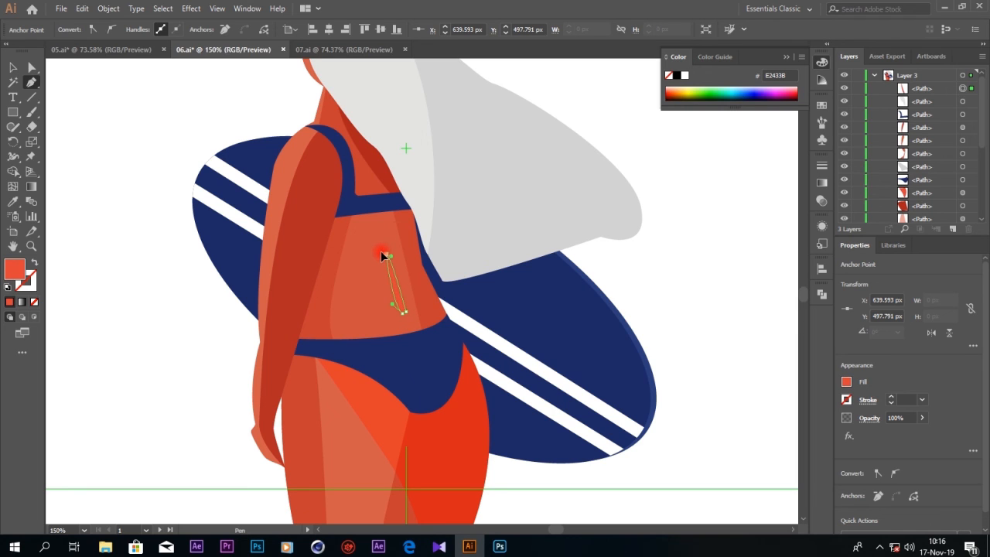
drag(379, 234, 380, 222)
- Fill the narrow midriff shape with the neck shadow's dark red AD211E
click(14, 203)
click(368, 148)
click(21, 67)
key(ctrl+0)
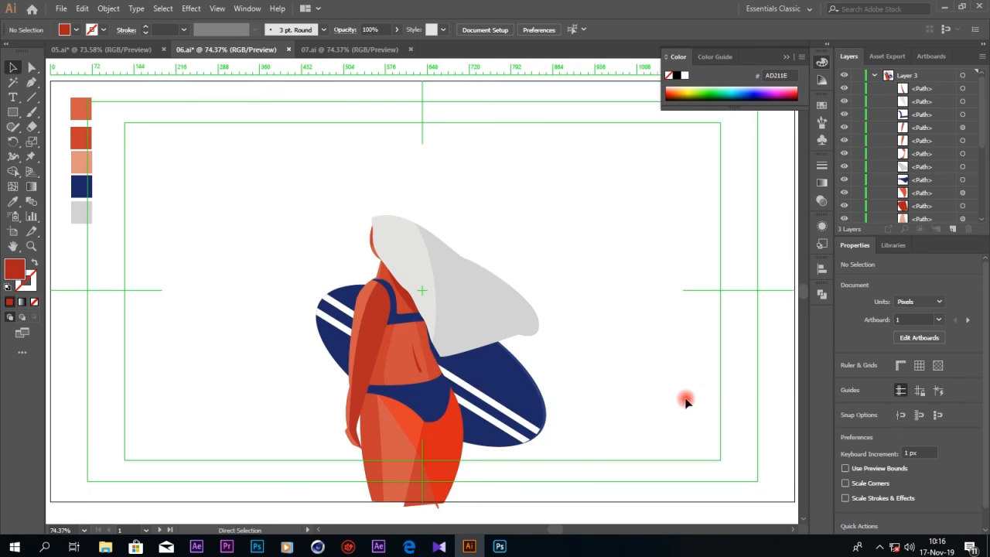
click(874, 546)
click(854, 522)
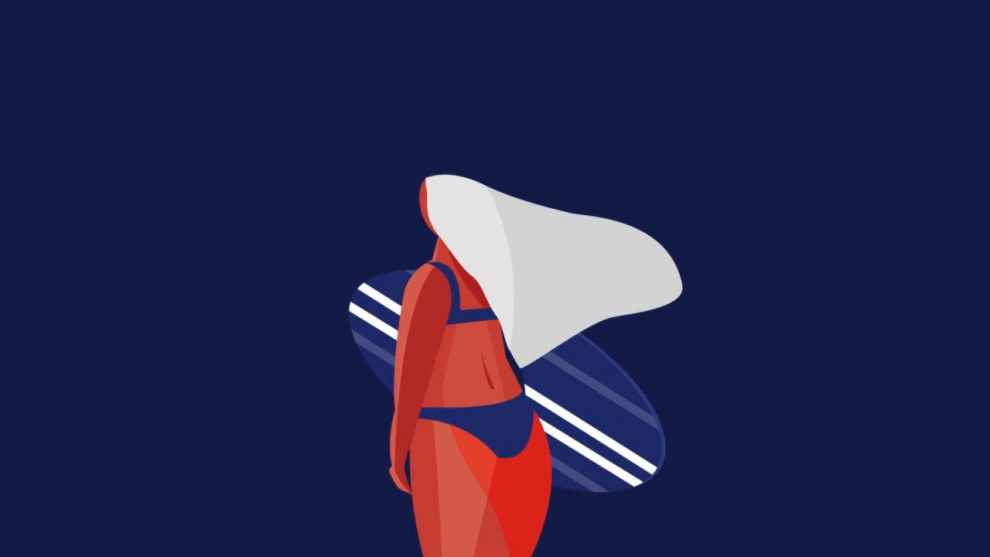